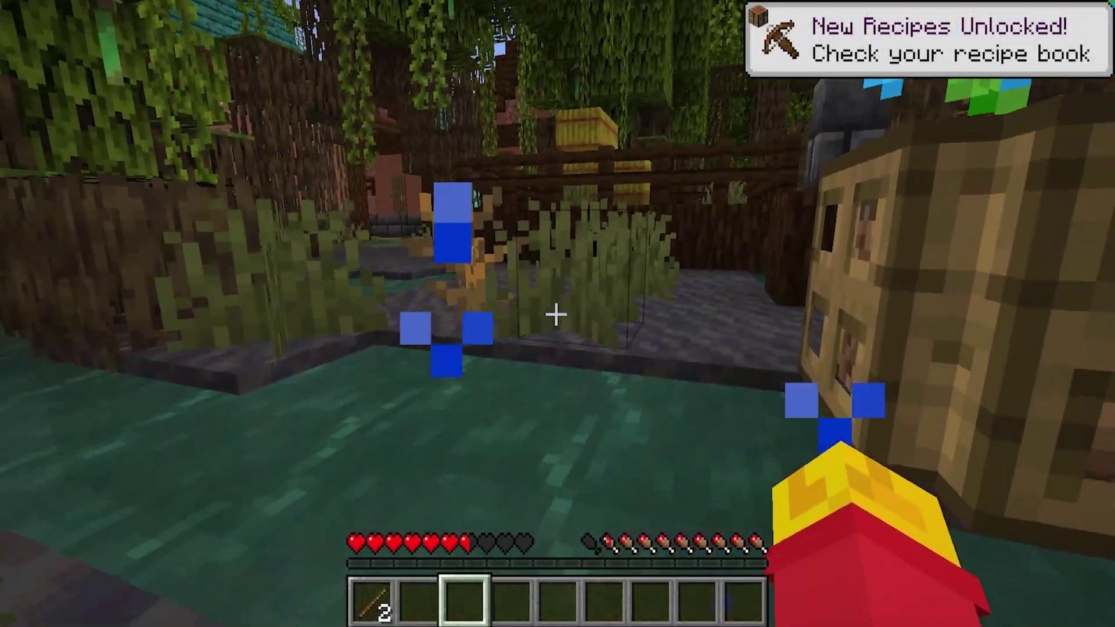
Step: Pause and resume the game, then walk through the swamp village across the plank walkway
key("Escape")
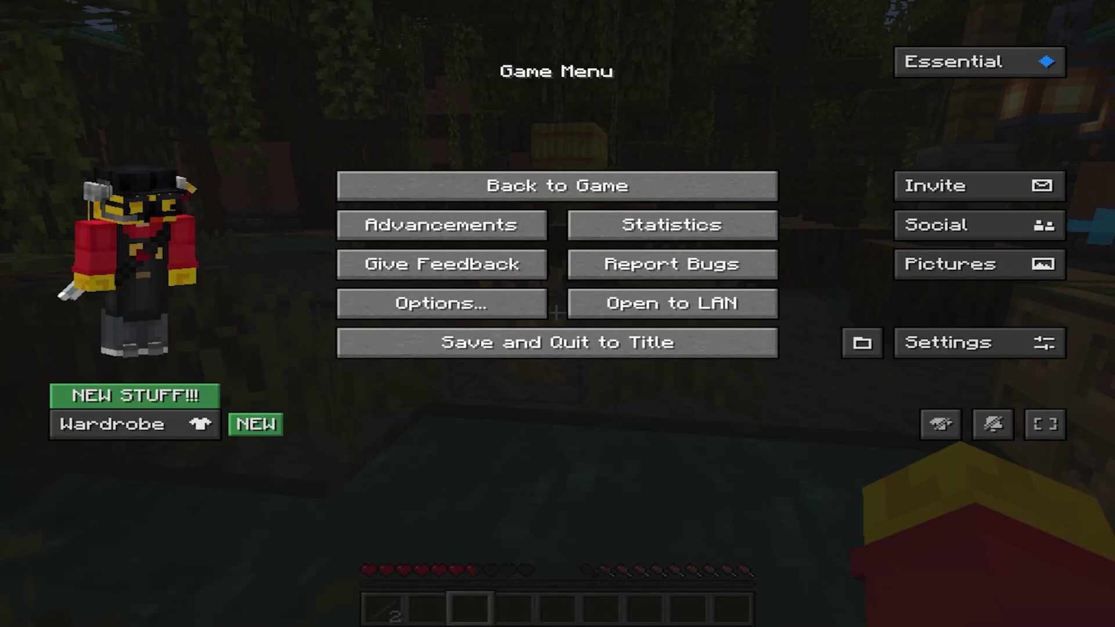
key("Escape")
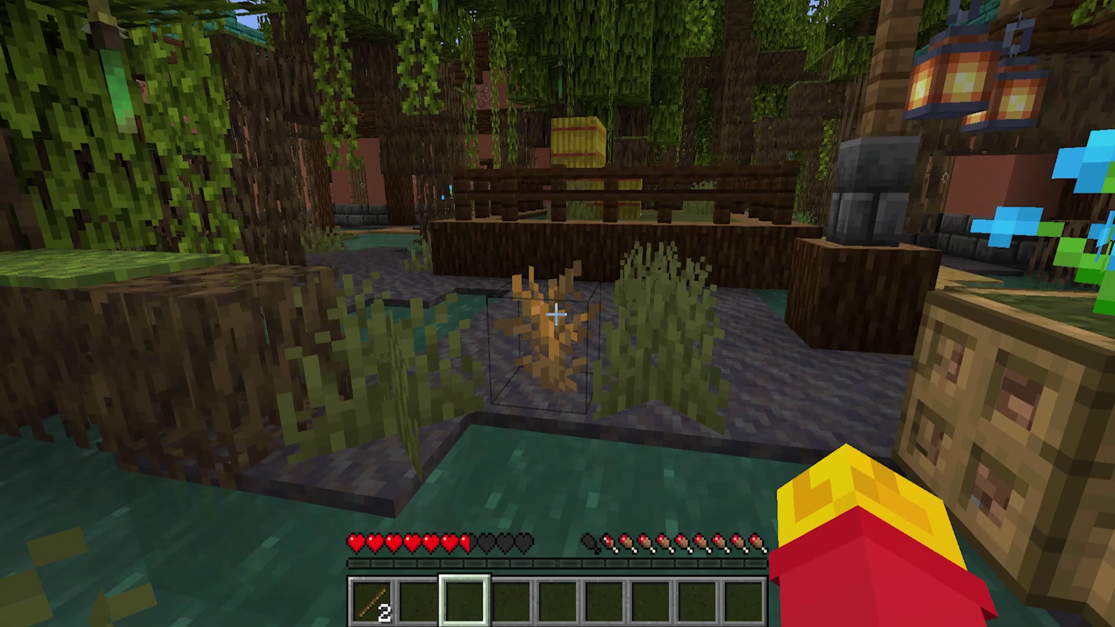
key("w")
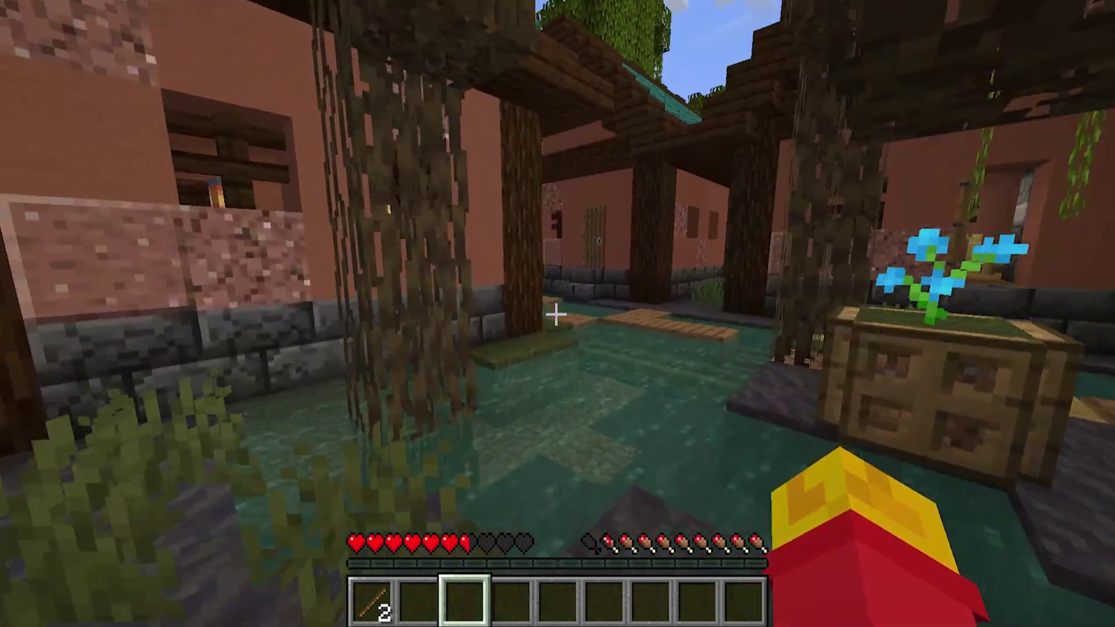
key("w")
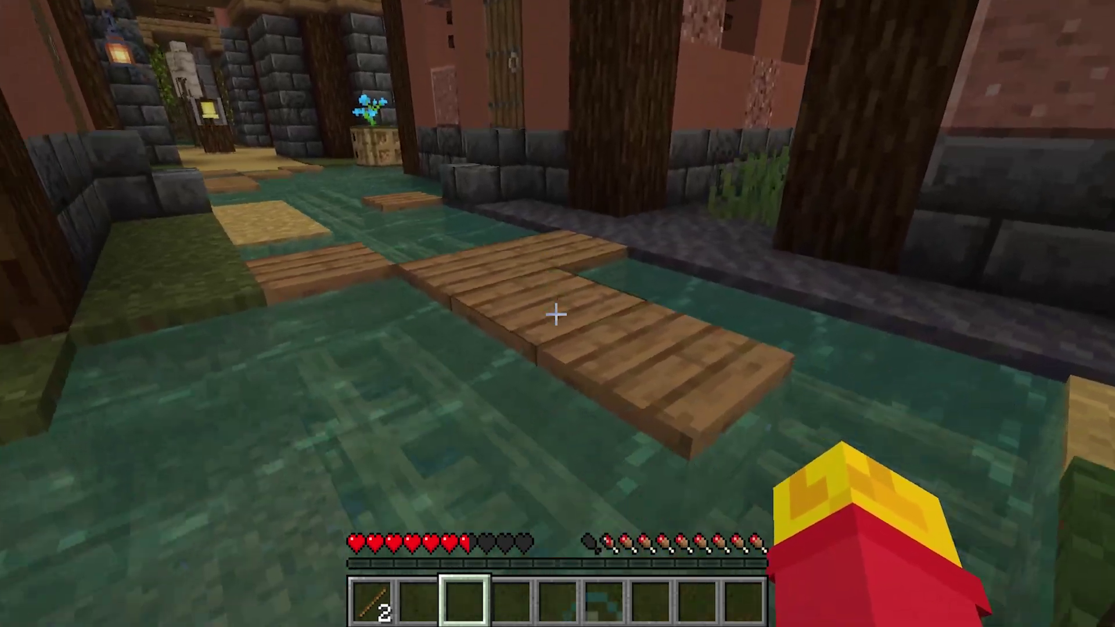
key("w")
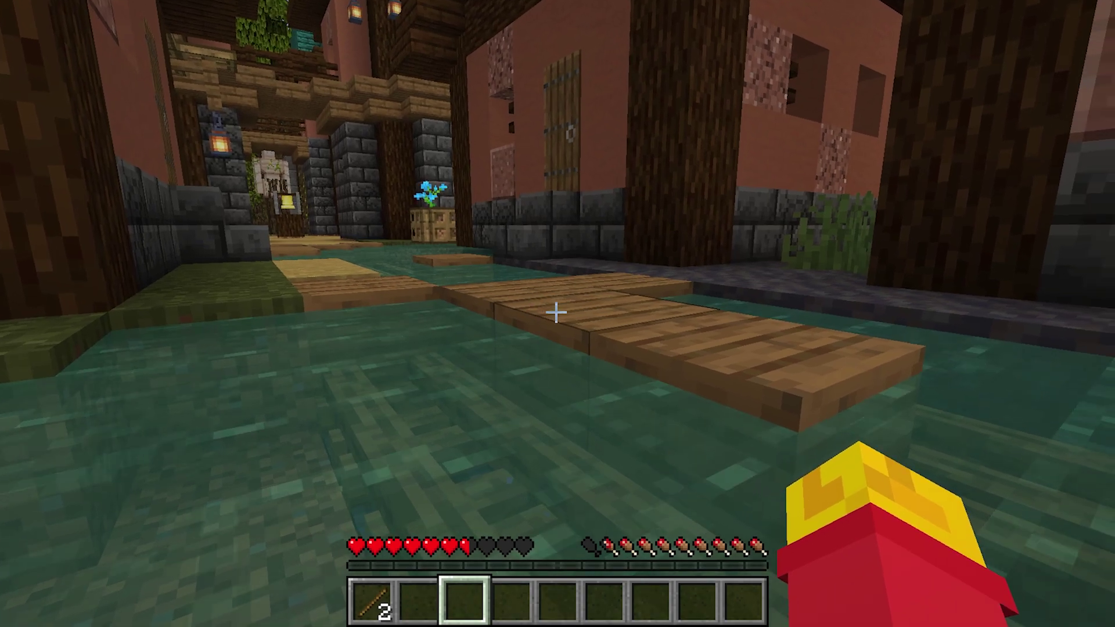
key("w")
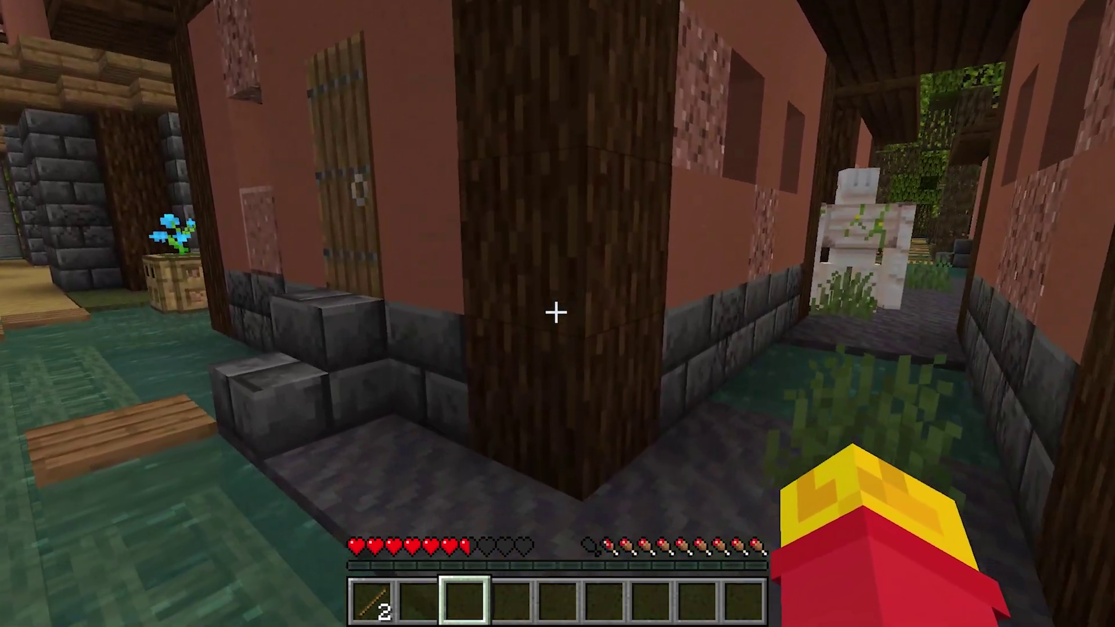
key("s")
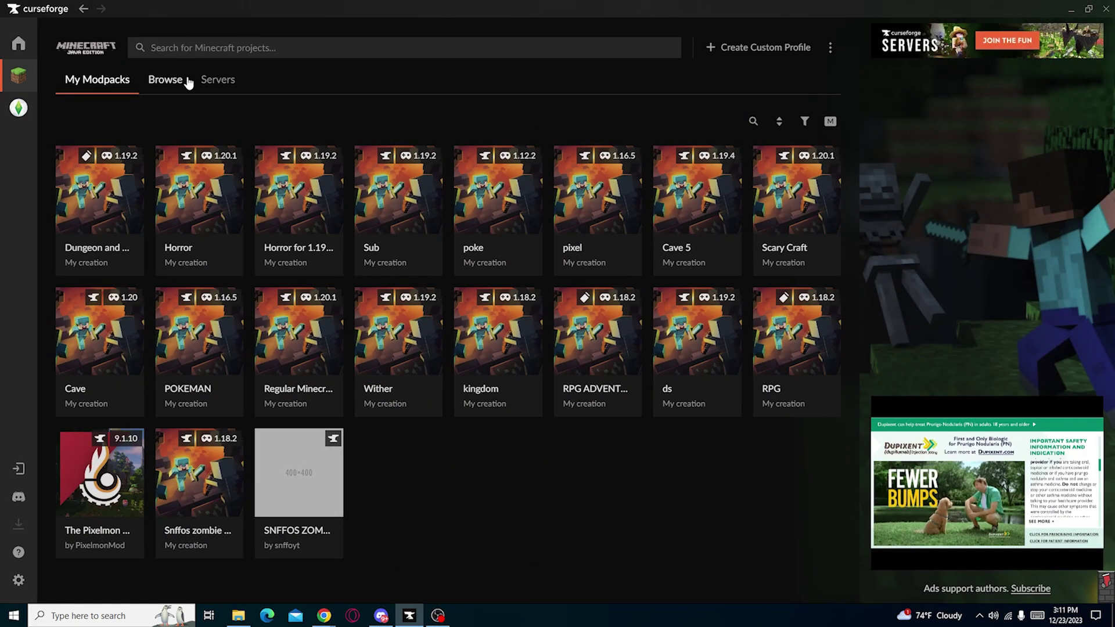
Step: Switch between Browse and My Modpacks, then start and cancel a new custom profile
left_click(165, 80)
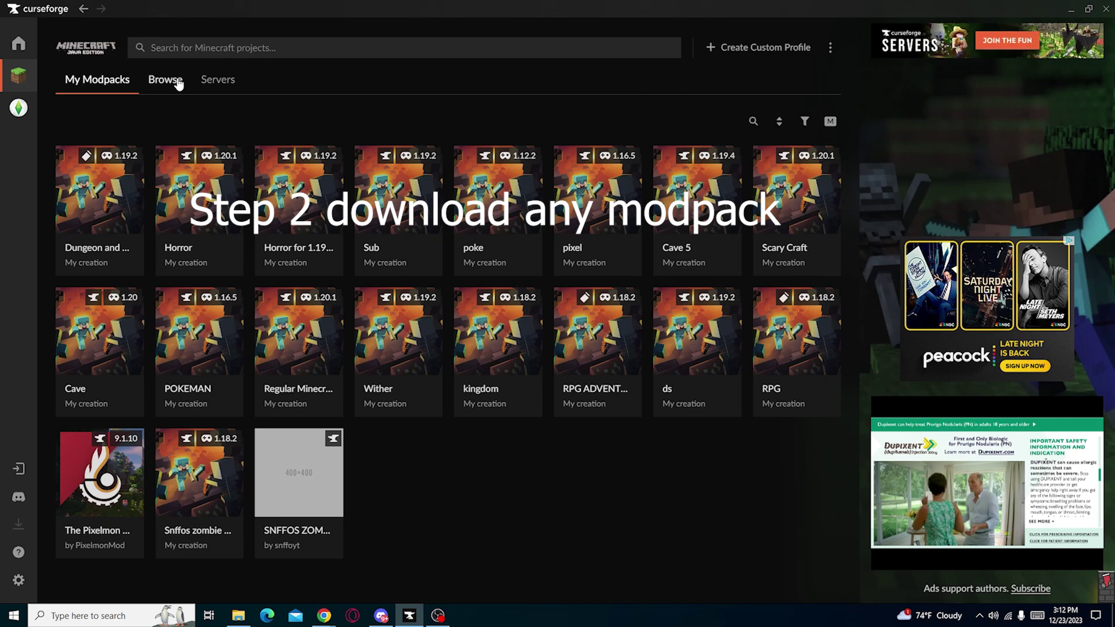
left_click(178, 82)
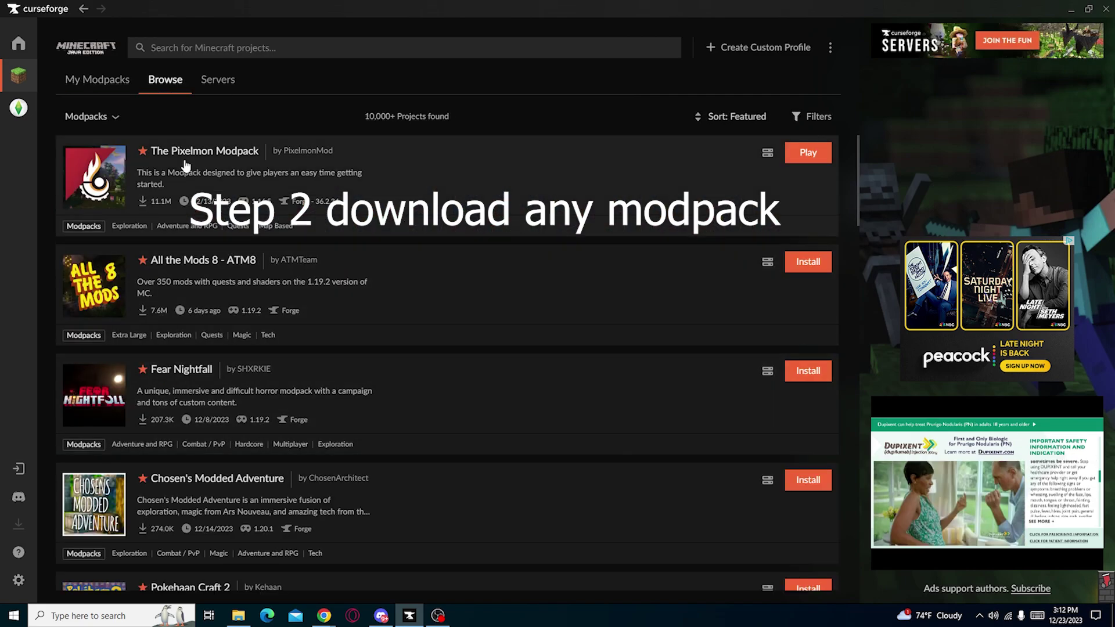
left_click(97, 80)
left_click(761, 47)
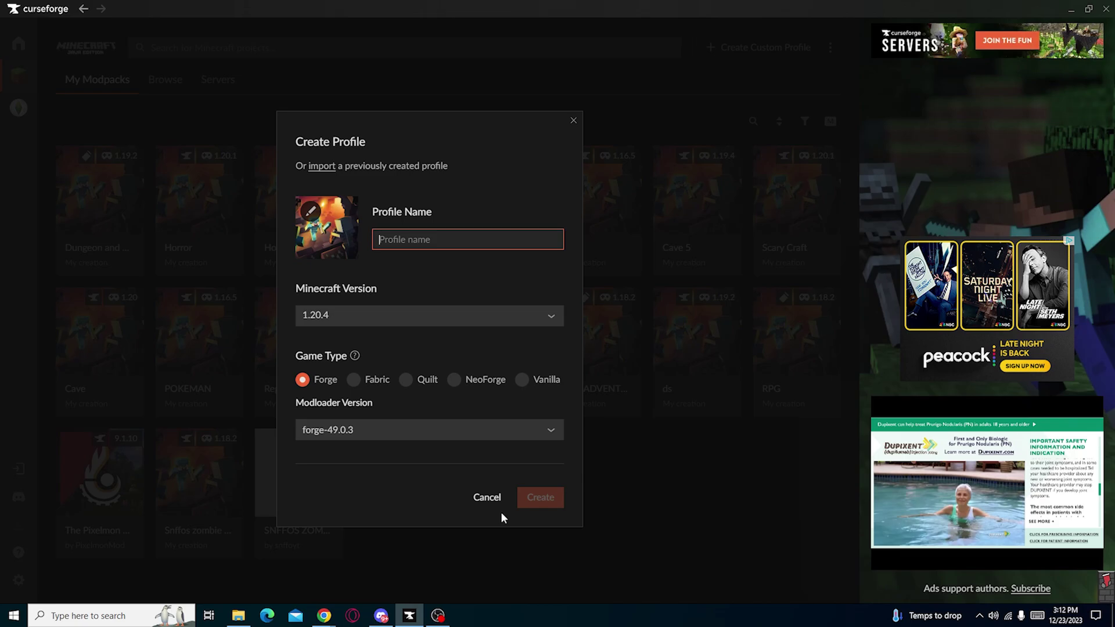
left_click(489, 497)
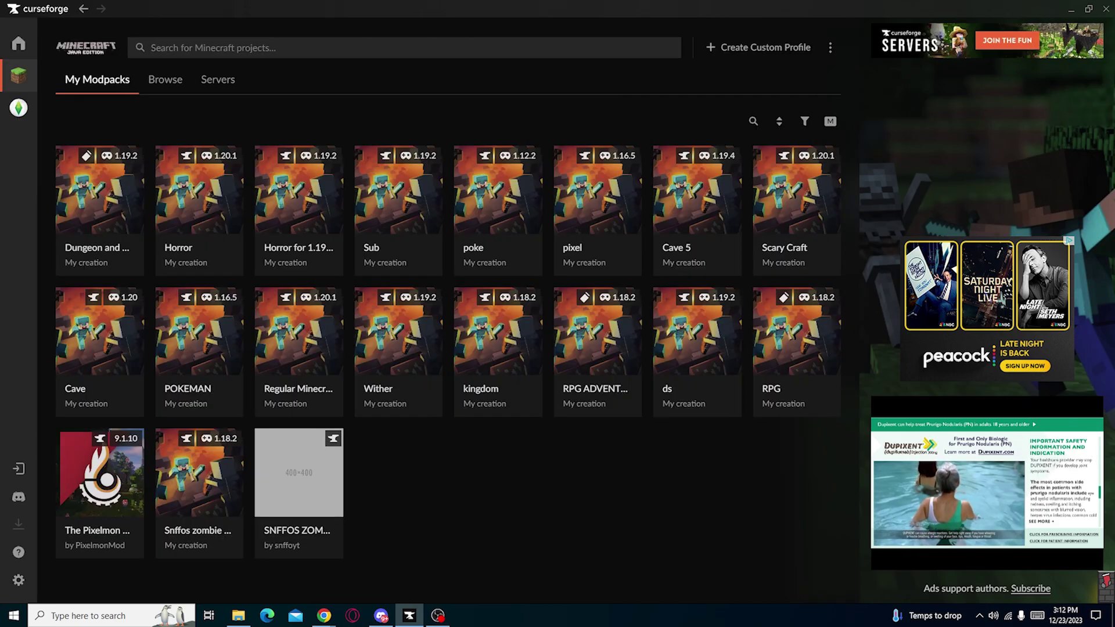
Step: Return to the featured modpacks list and scroll down through it
mouse_move(79, 486)
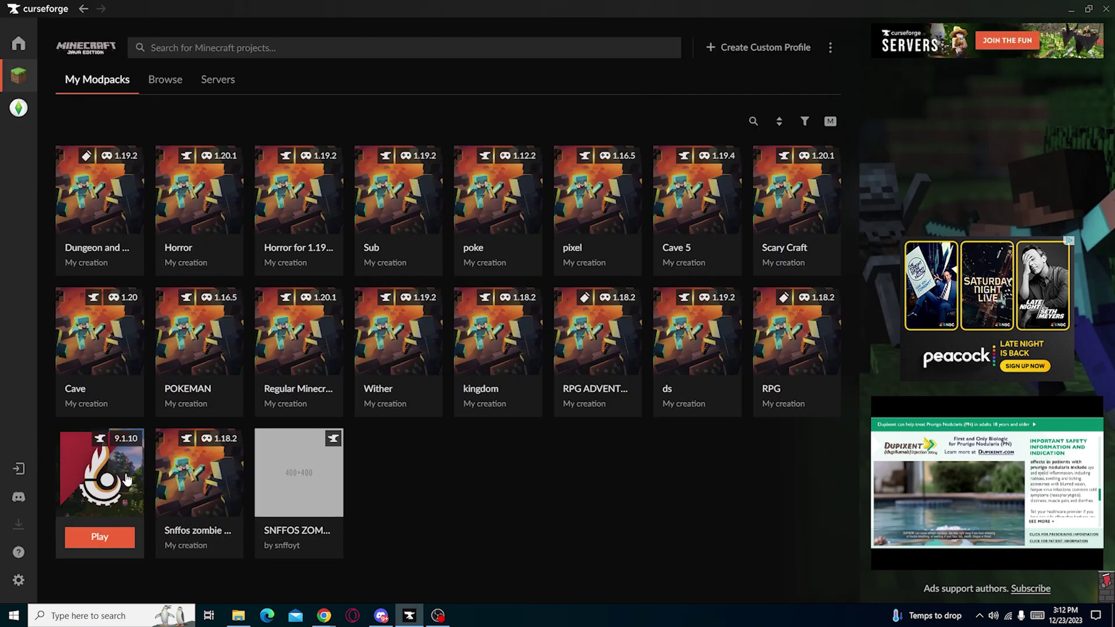
left_click(165, 79)
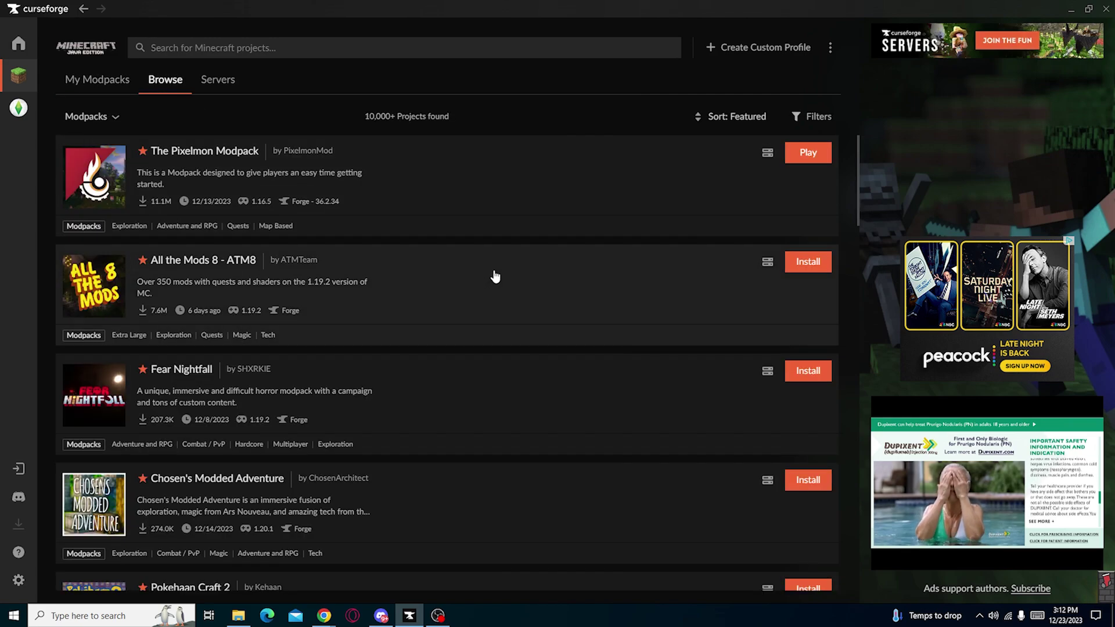
scroll(496, 268, "down", 5)
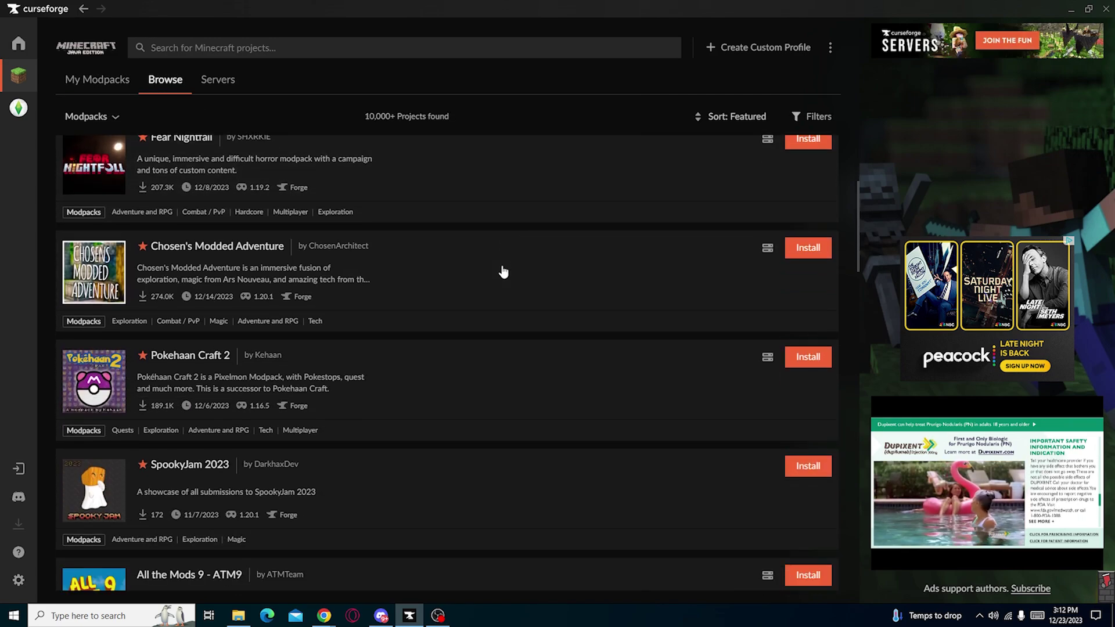
scroll(501, 271, "down", 2)
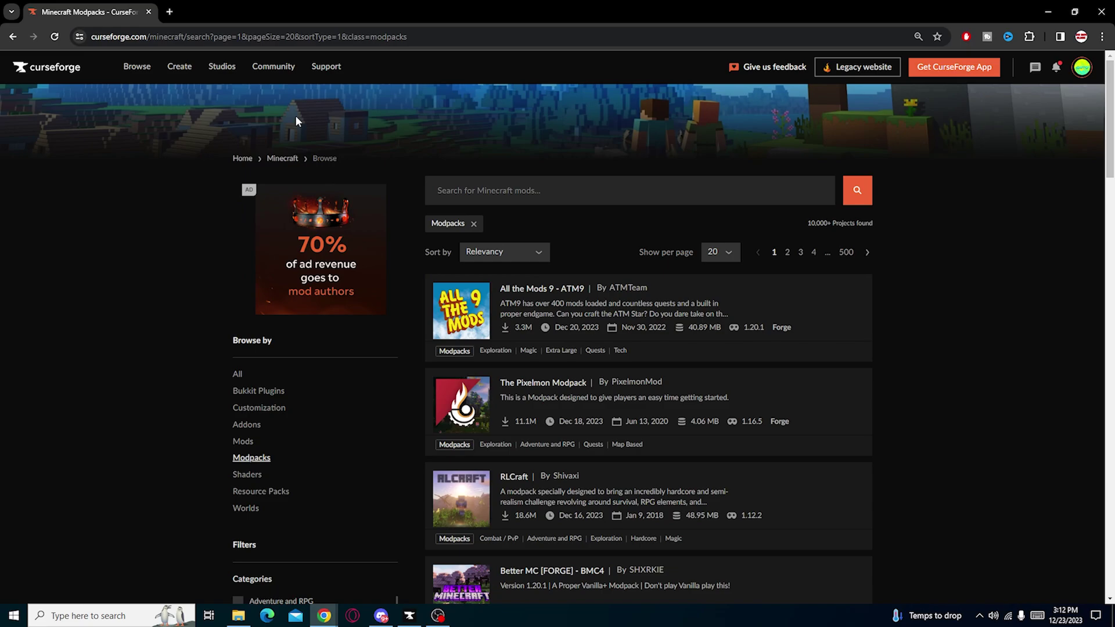
Step: Go to the OptiFine downloads page in a new Chrome tab
left_click(170, 11)
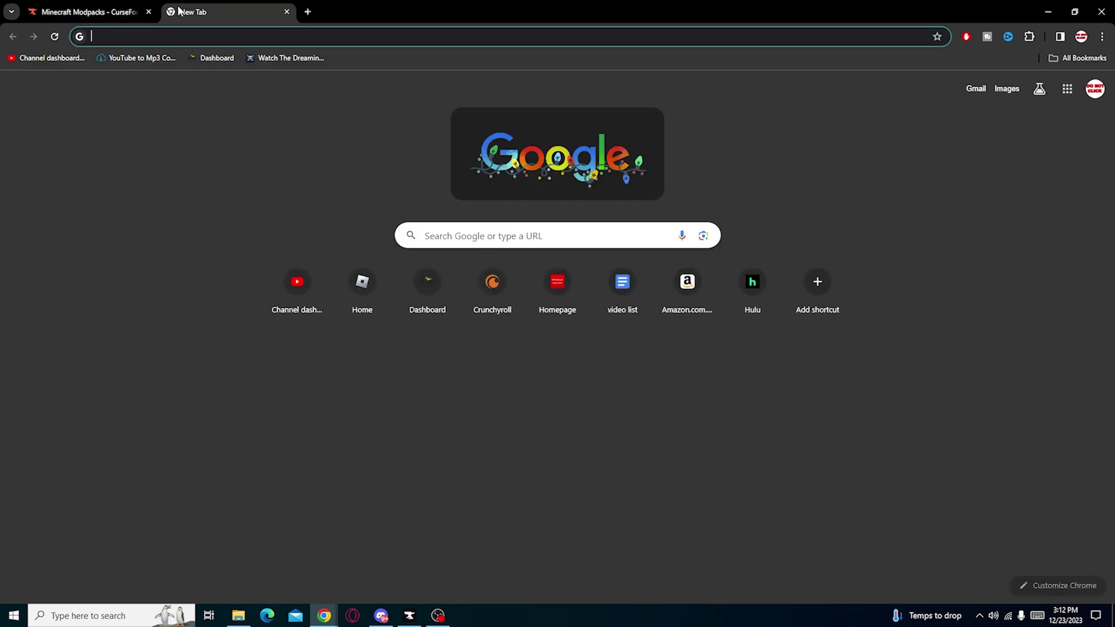
type("optifine.net/downloads")
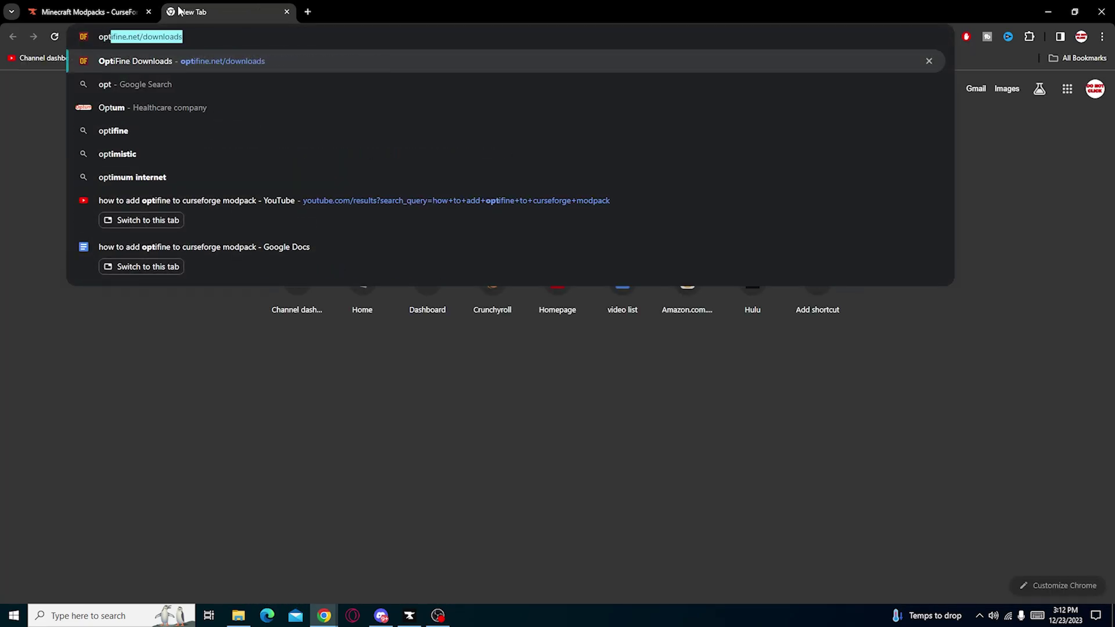
key("Return")
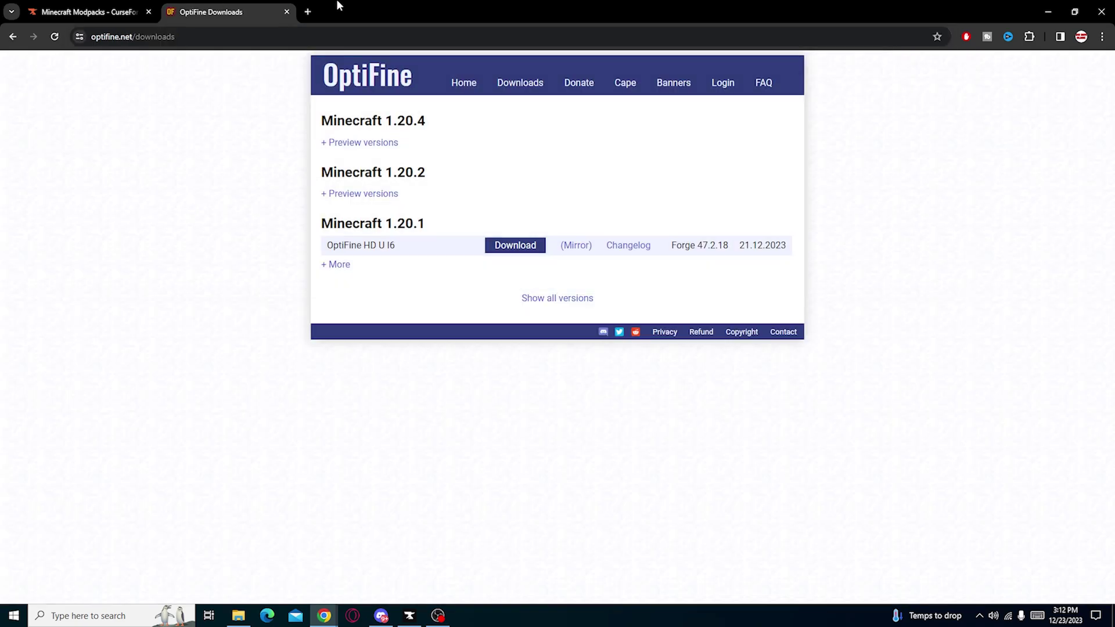
Step: Expand the listing to all Minecraft versions plus the 1.20.4 preview builds and browse it
left_click(327, 265)
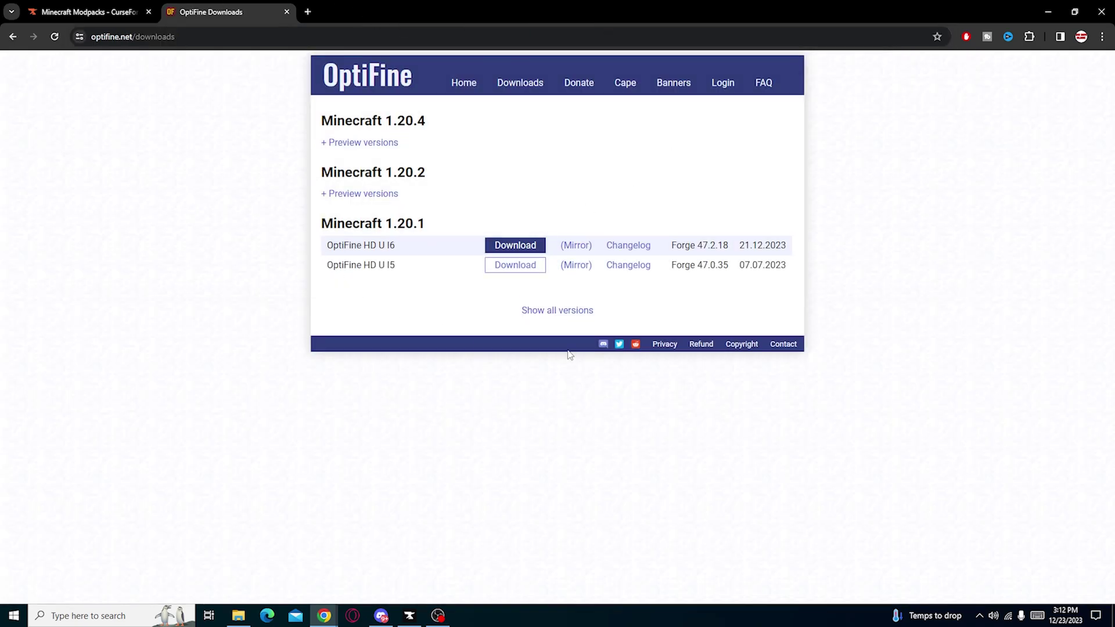
left_click(571, 312)
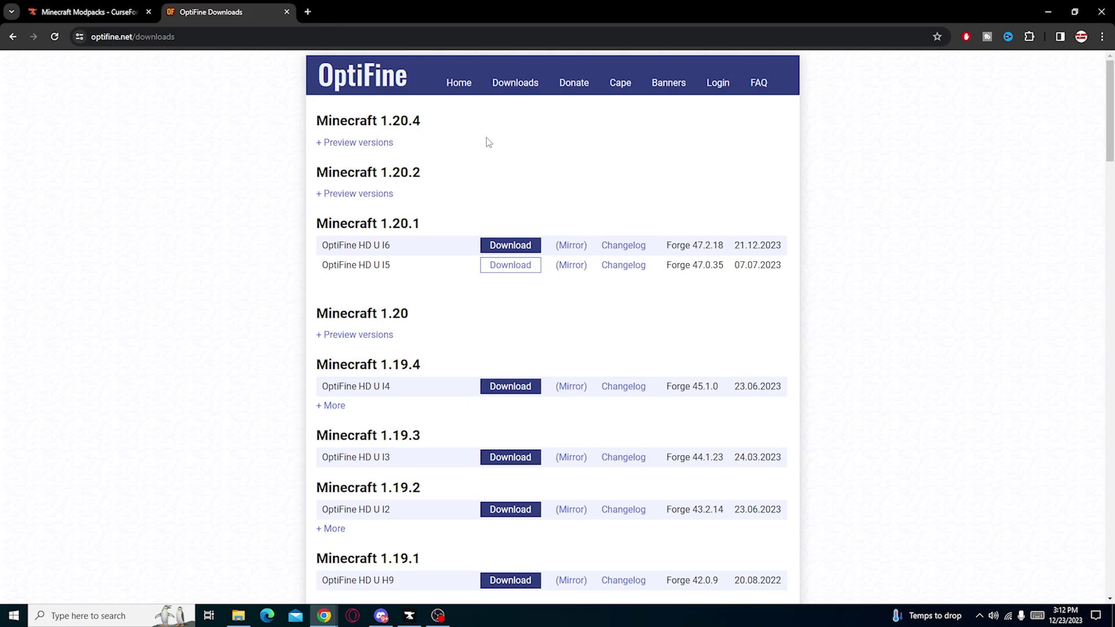
left_click(391, 145)
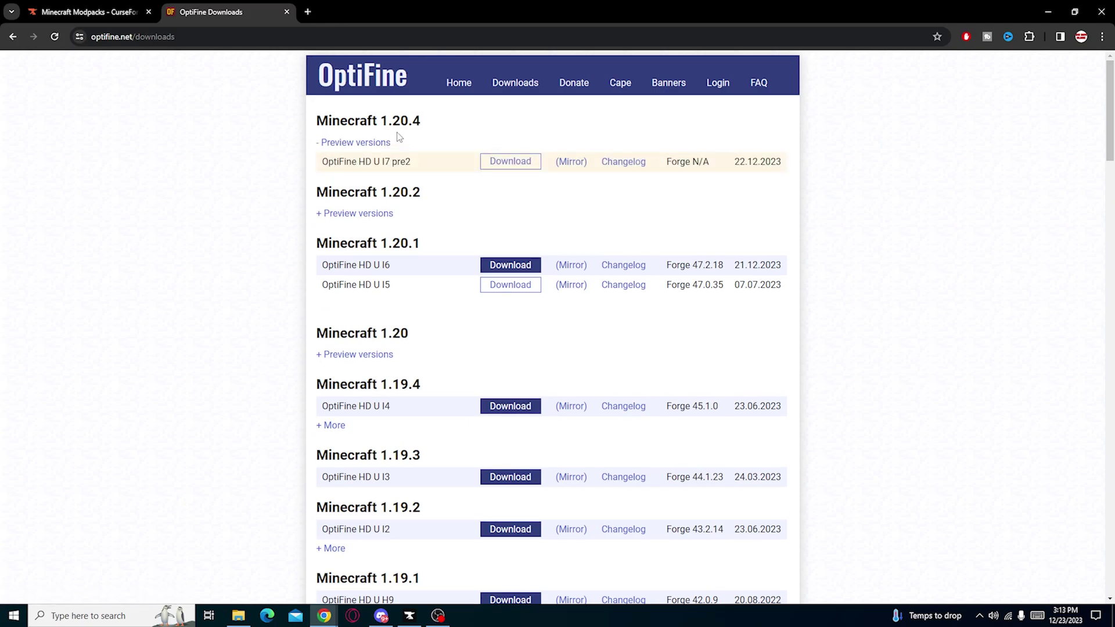
scroll(411, 142, "down", 20)
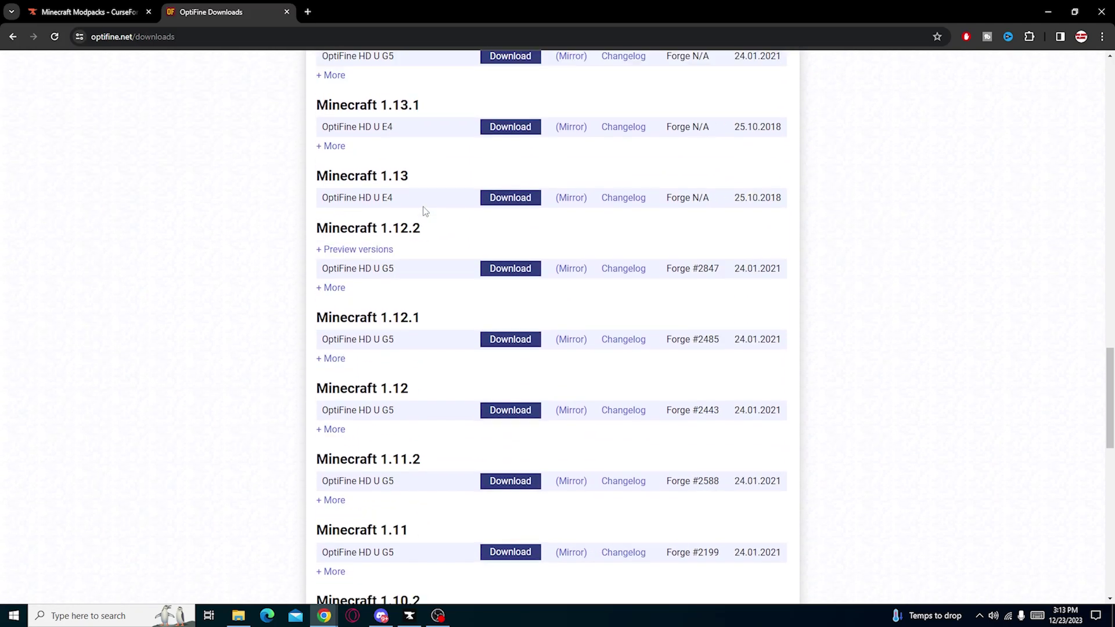
scroll(427, 215, "down", 6)
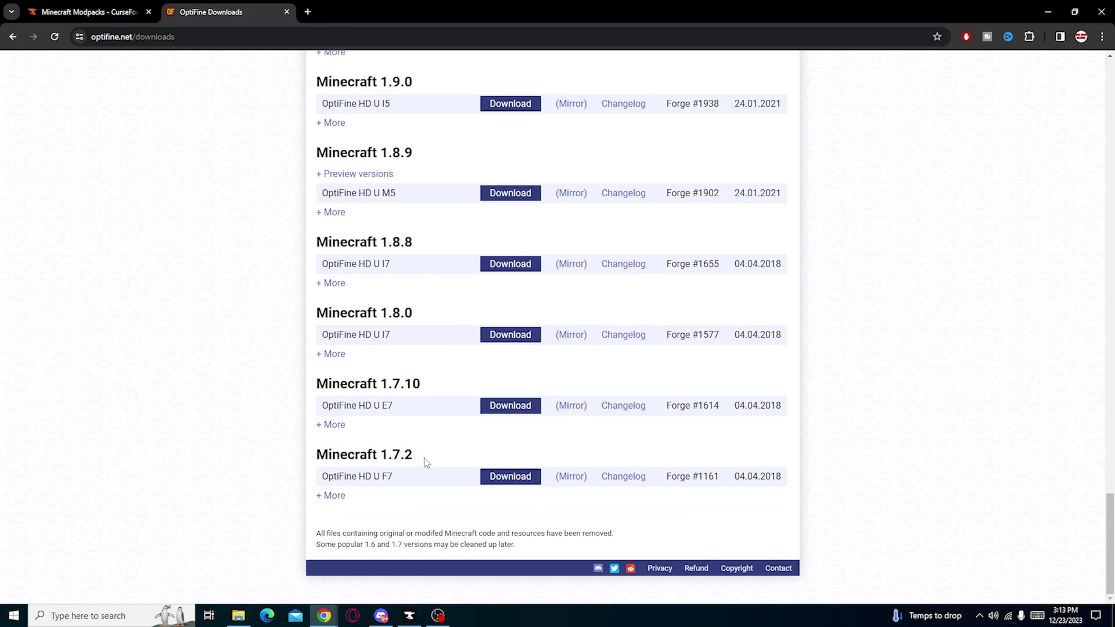
scroll(464, 406, "up", 20)
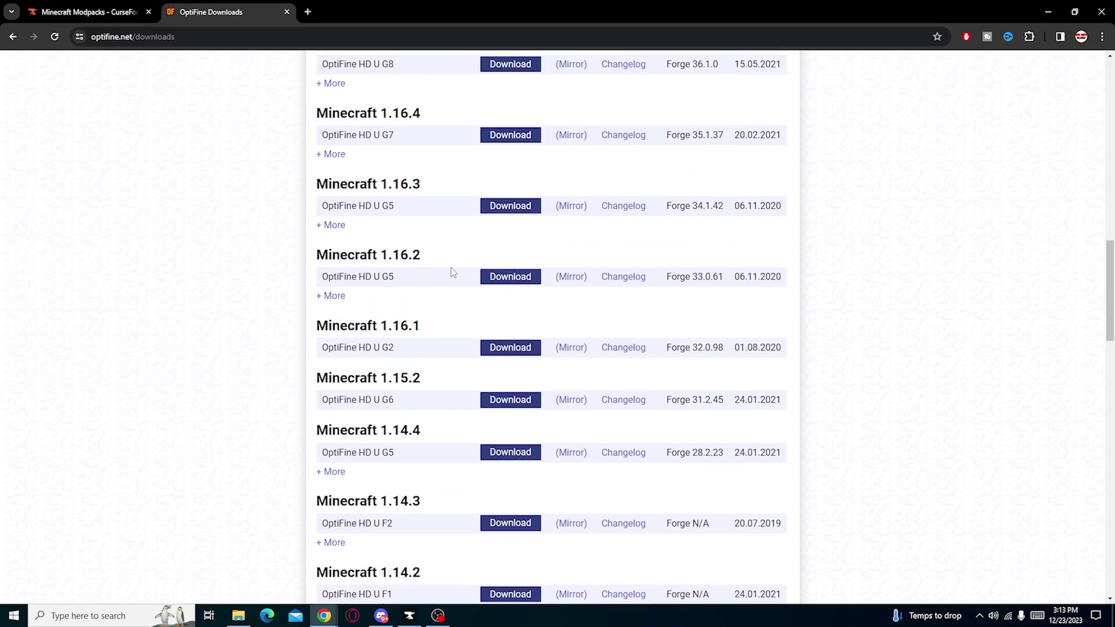
scroll(451, 232, "up", 4)
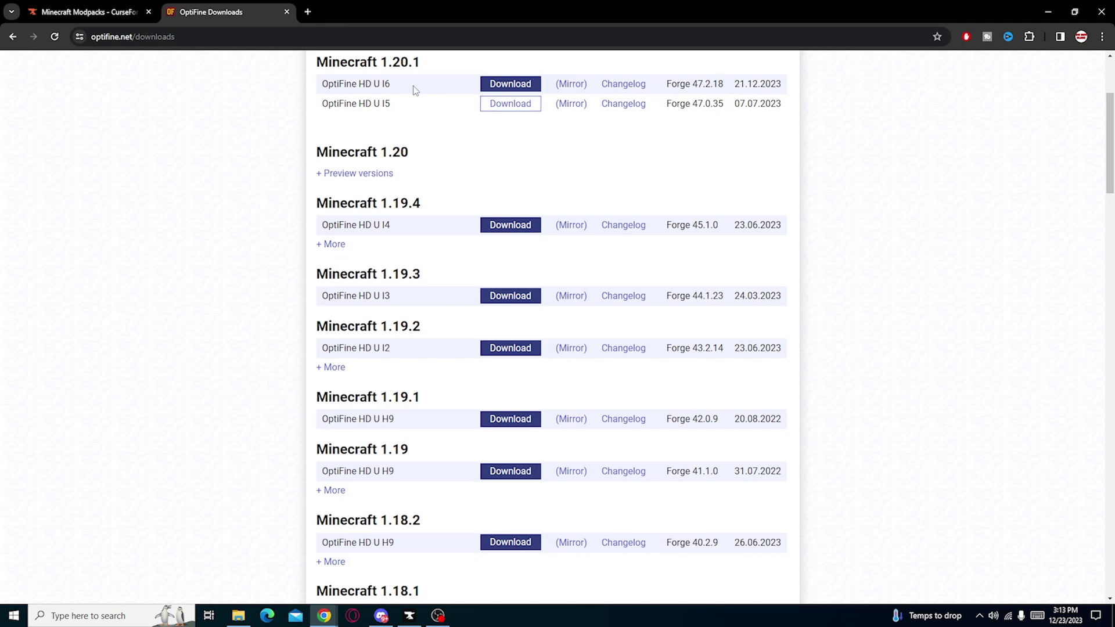
scroll(415, 90, "up", 2)
scroll(406, 108, "down", 2)
scroll(375, 183, "up", 2)
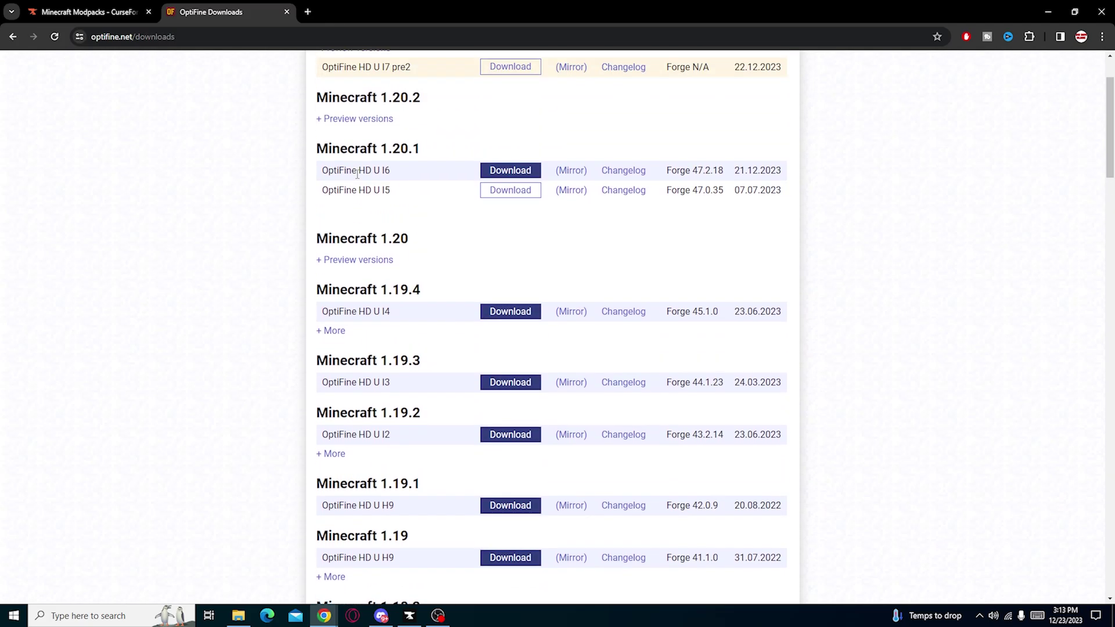
scroll(436, 242, "down", 2)
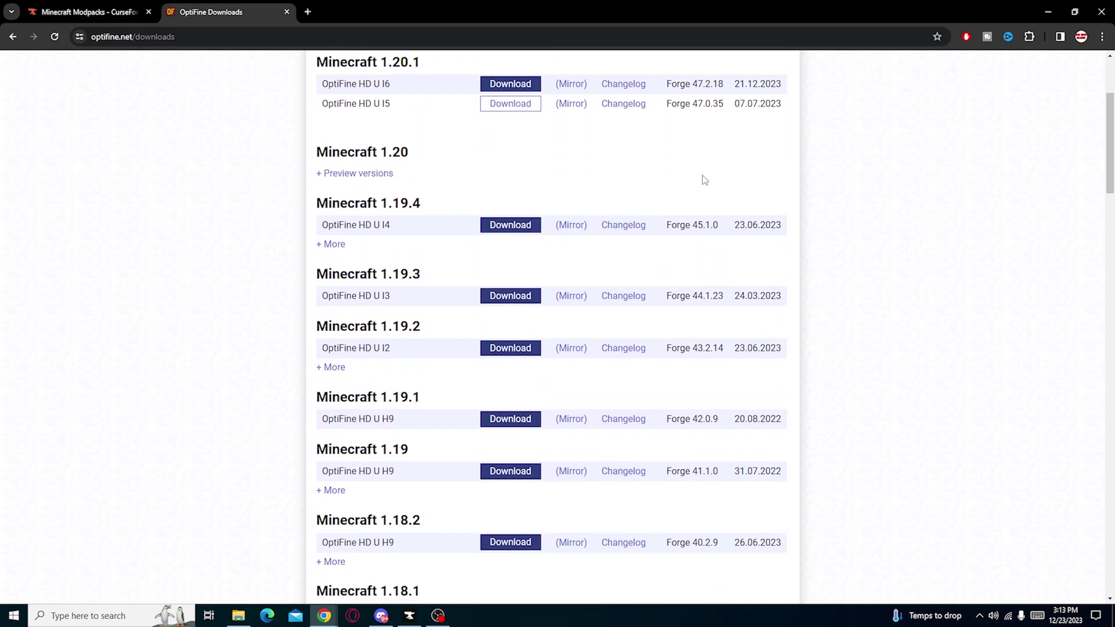
scroll(693, 218, "up", 2)
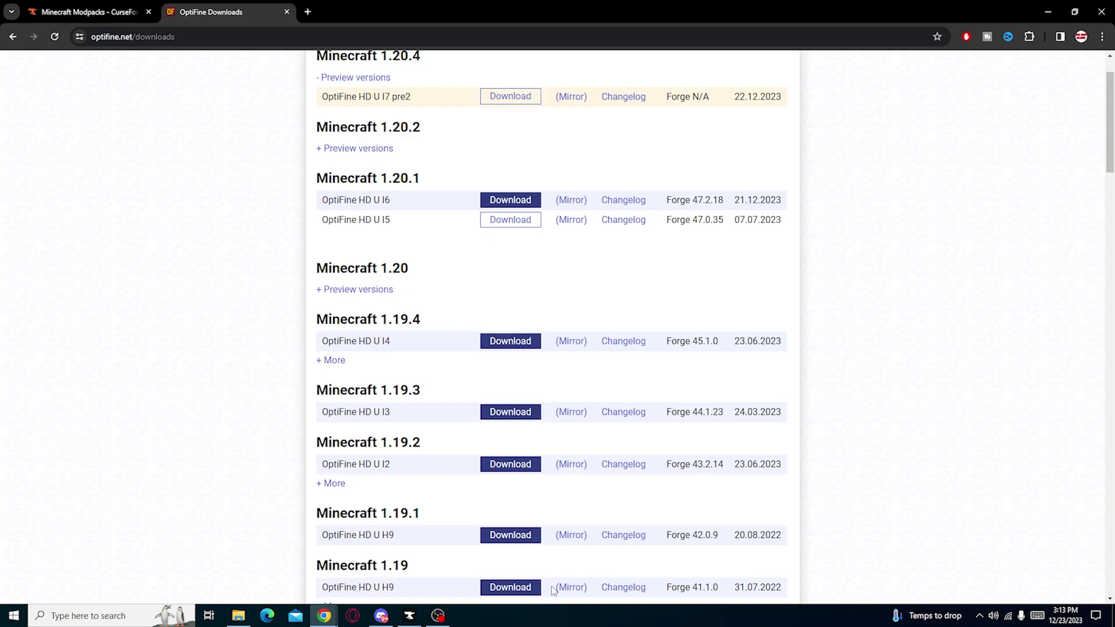
Step: Check the SNFFOS ZOMBIES APOCALYPSE modpack's details in CurseForge, then return to the OptiFine page
left_click(402, 619)
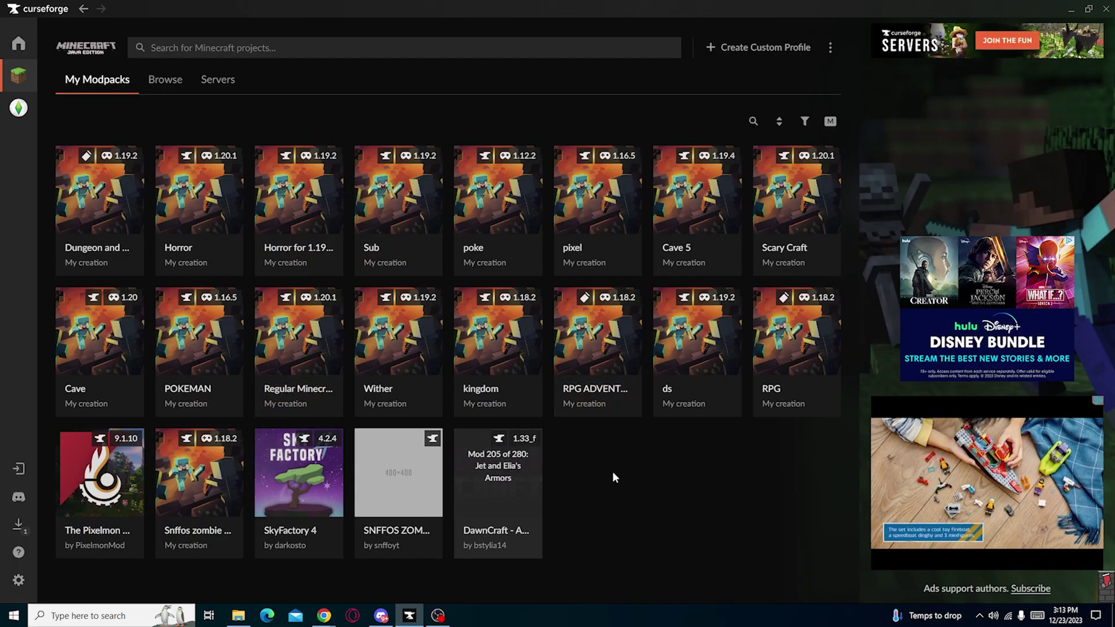
left_click(383, 464)
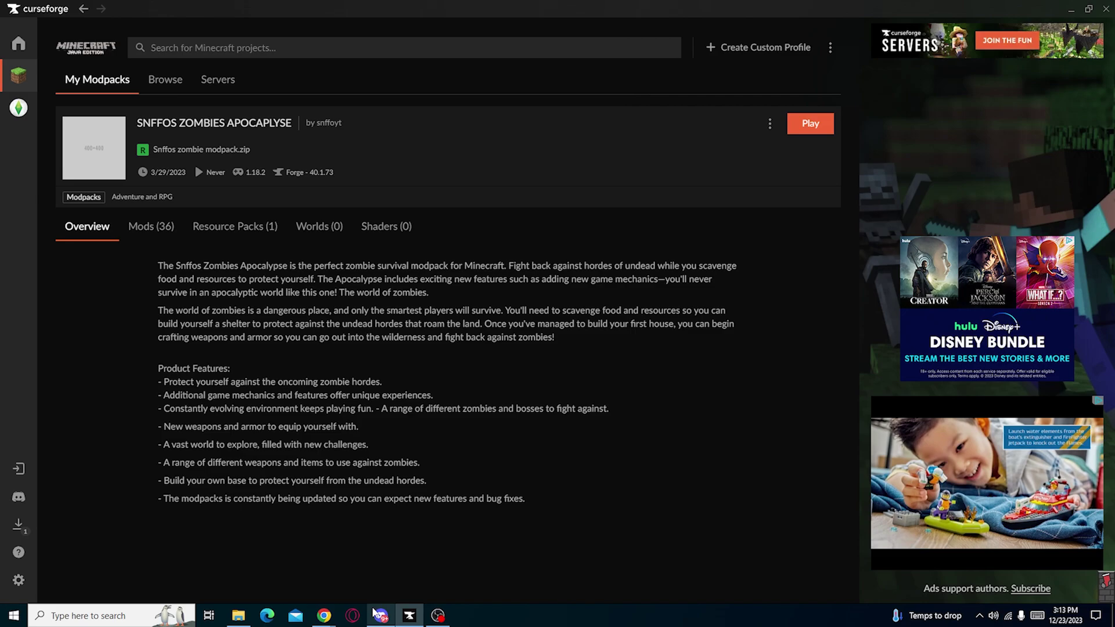
mouse_move(323, 615)
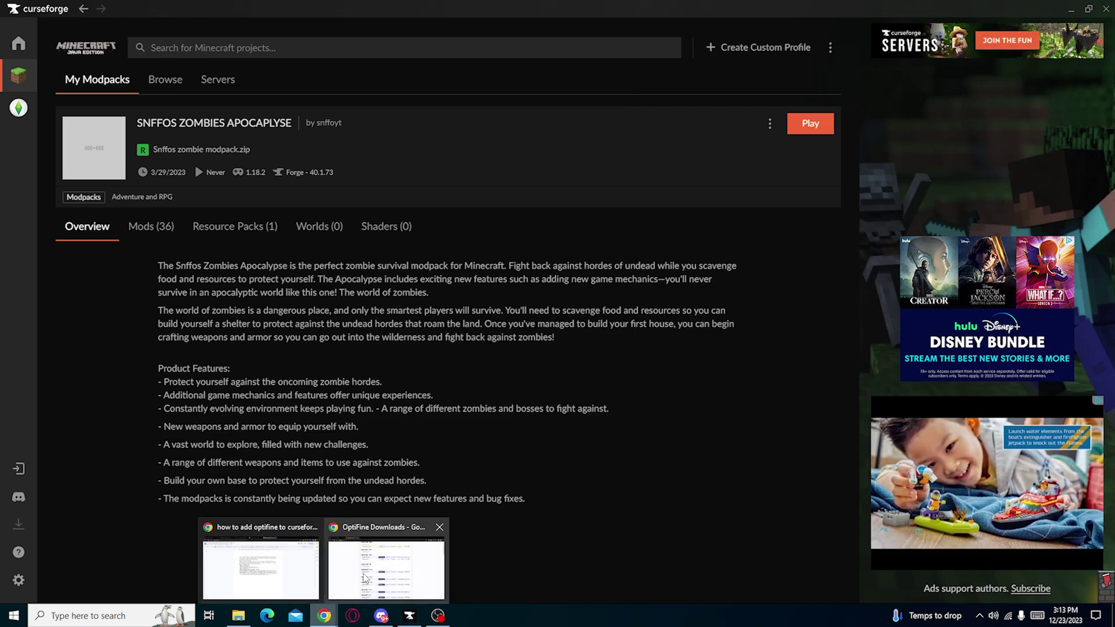
left_click(419, 558)
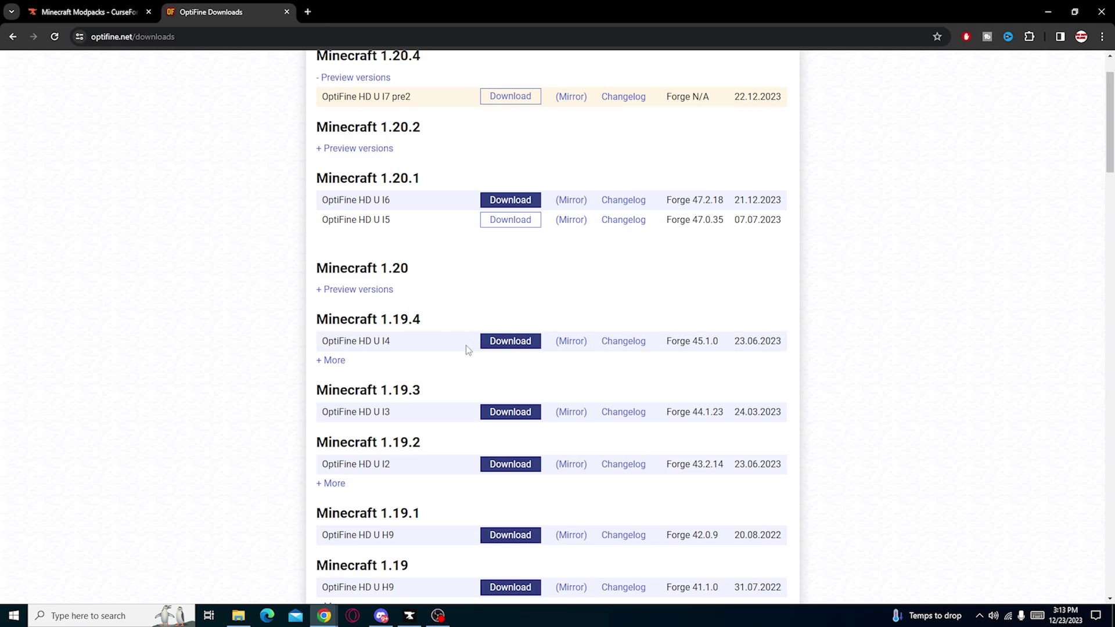
Step: Download OptiFine 1.18.2 HD U H9, then minimize Chrome and move CurseForge aside
scroll(466, 345, "down", 3)
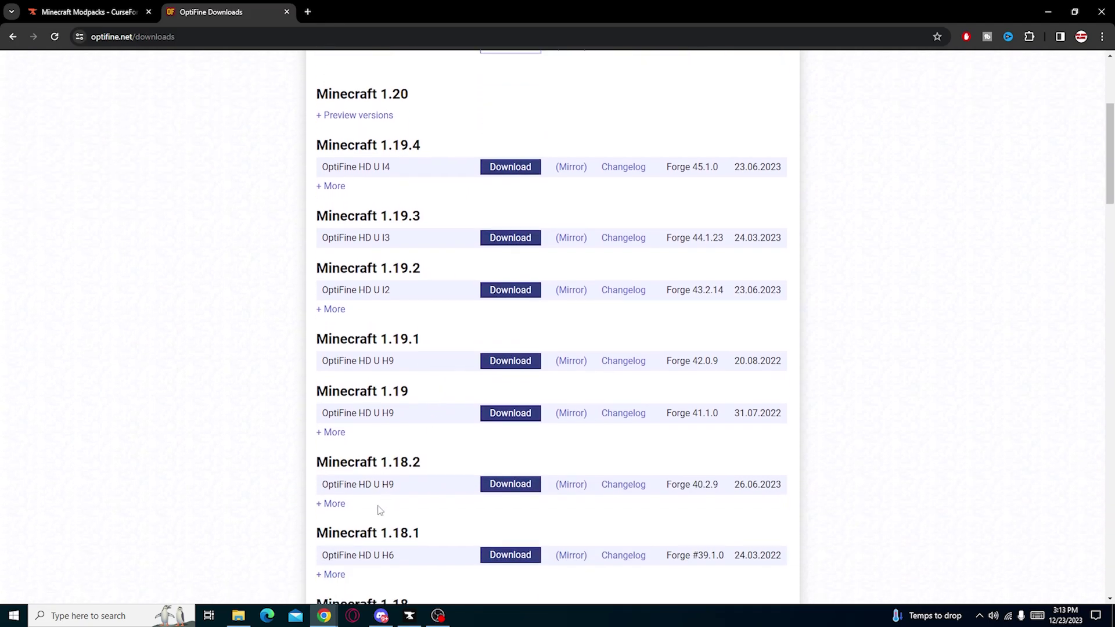
left_click(335, 504)
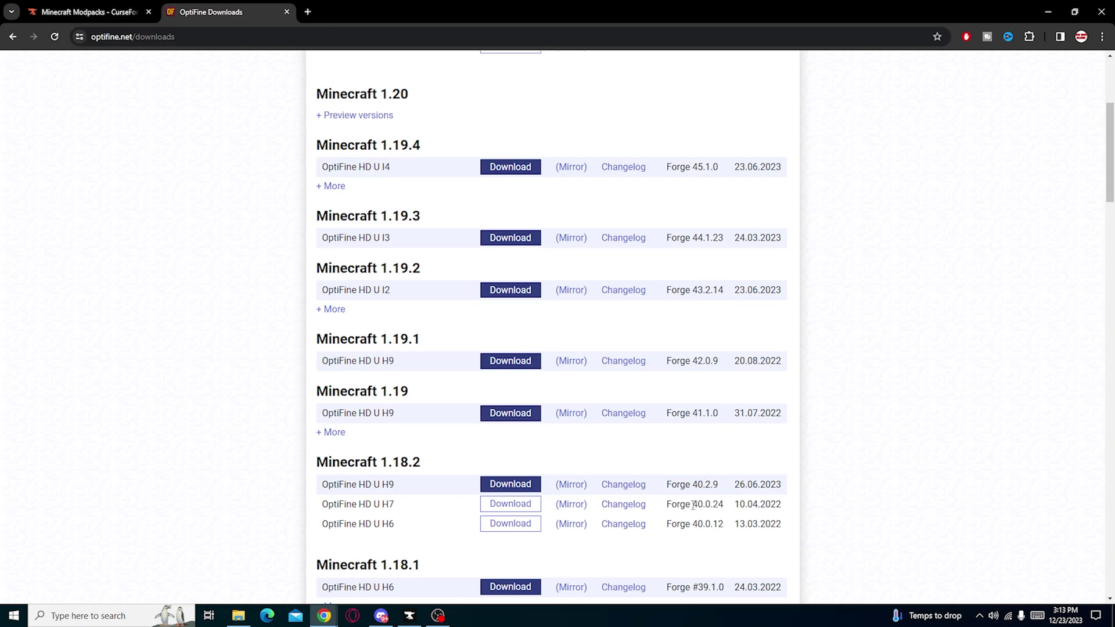
left_click(571, 486)
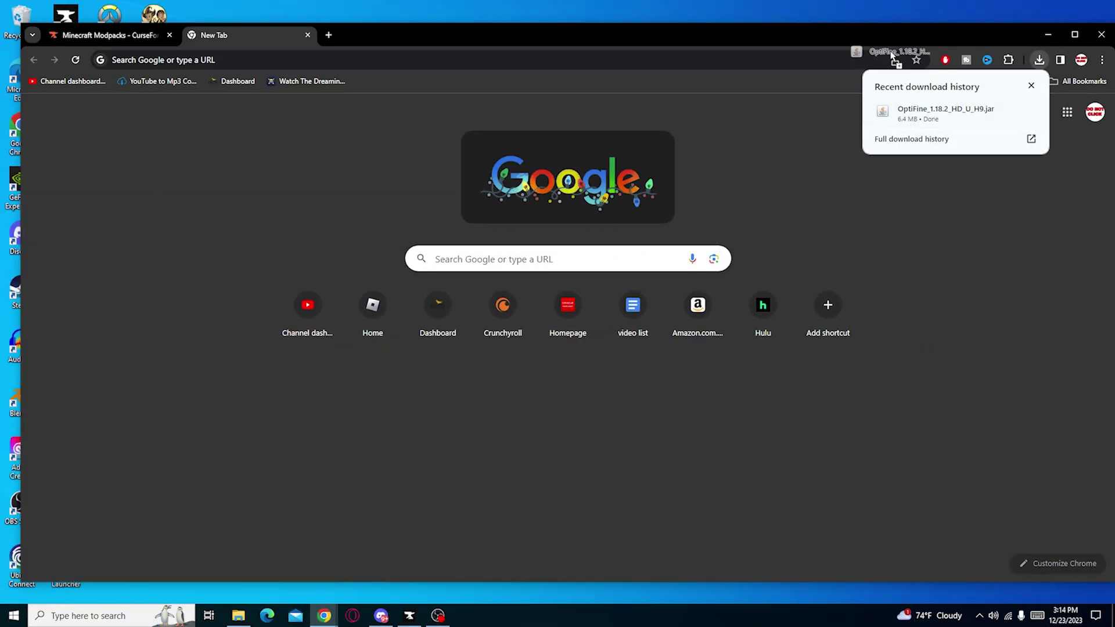
left_click(1048, 35)
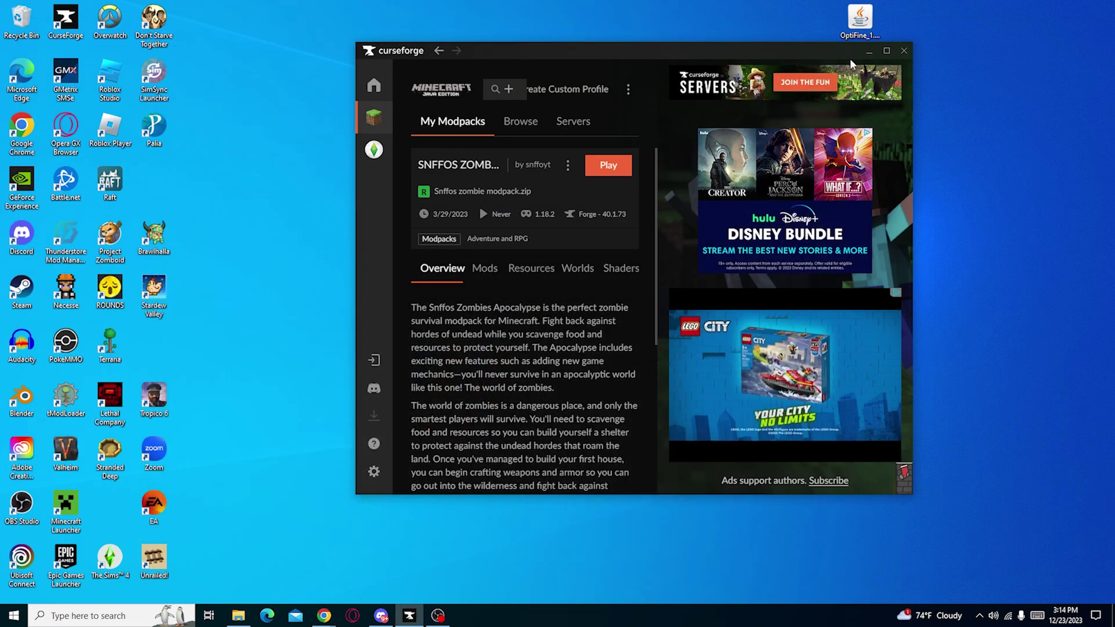
left_click_drag(812, 54, 755, 72)
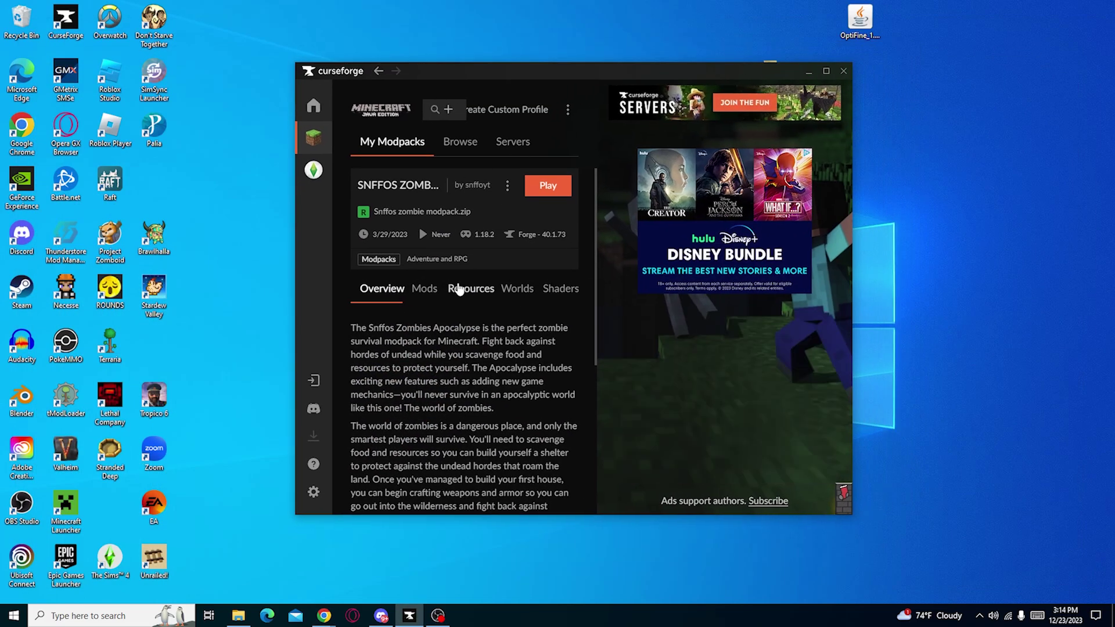
Step: Open the zombie modpack's folder and drag the OptiFine 1.18.2 jar into its mods folder
left_click(507, 186)
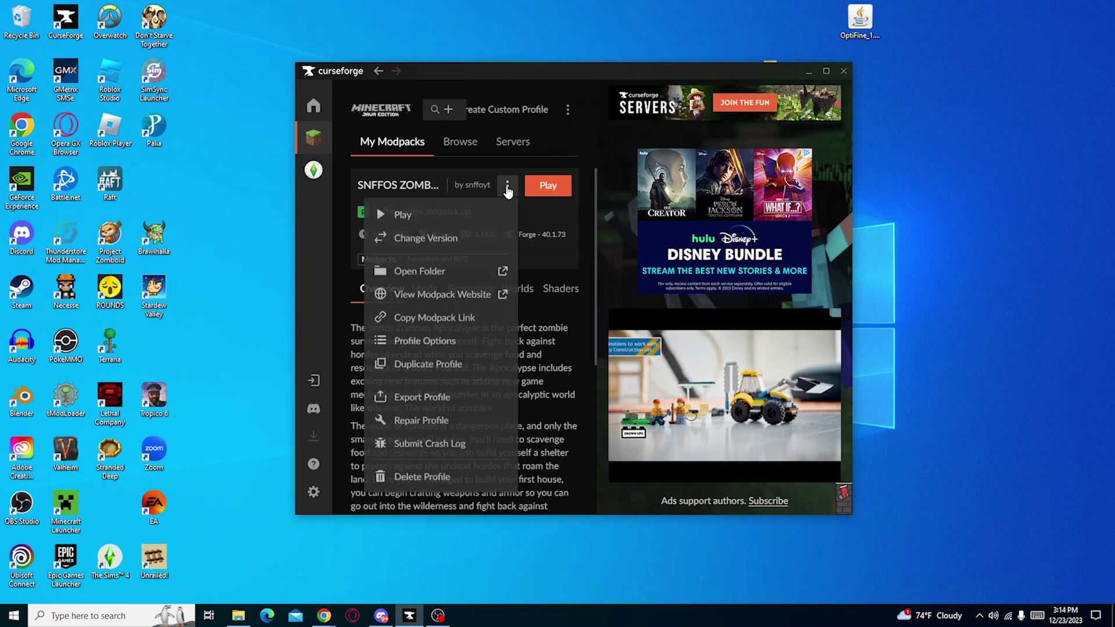
left_click(455, 274)
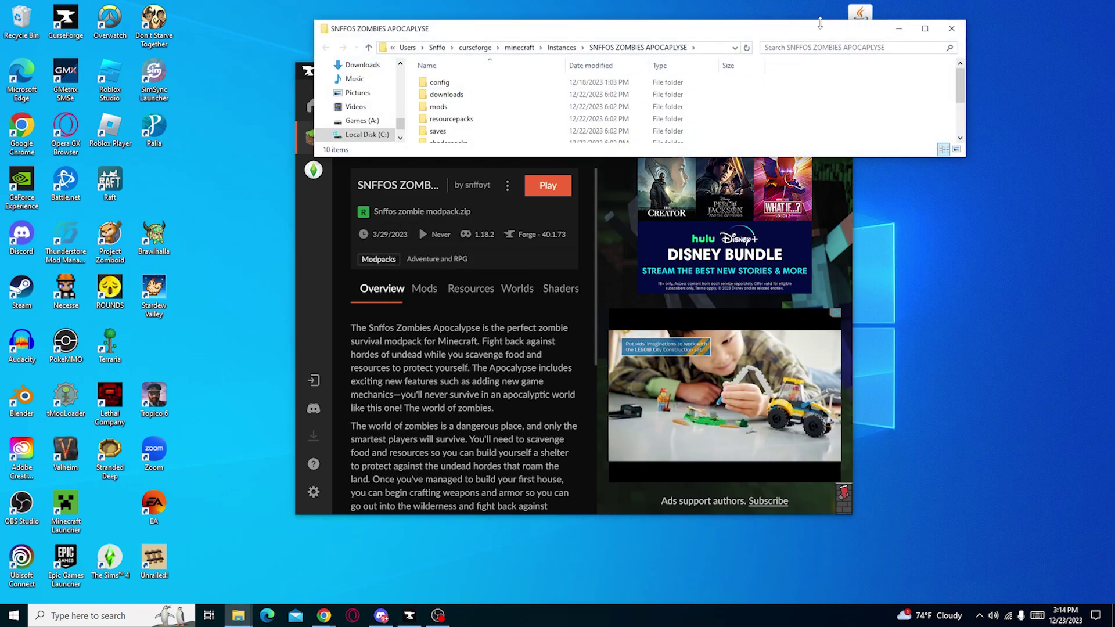
left_click_drag(842, 29, 952, 58)
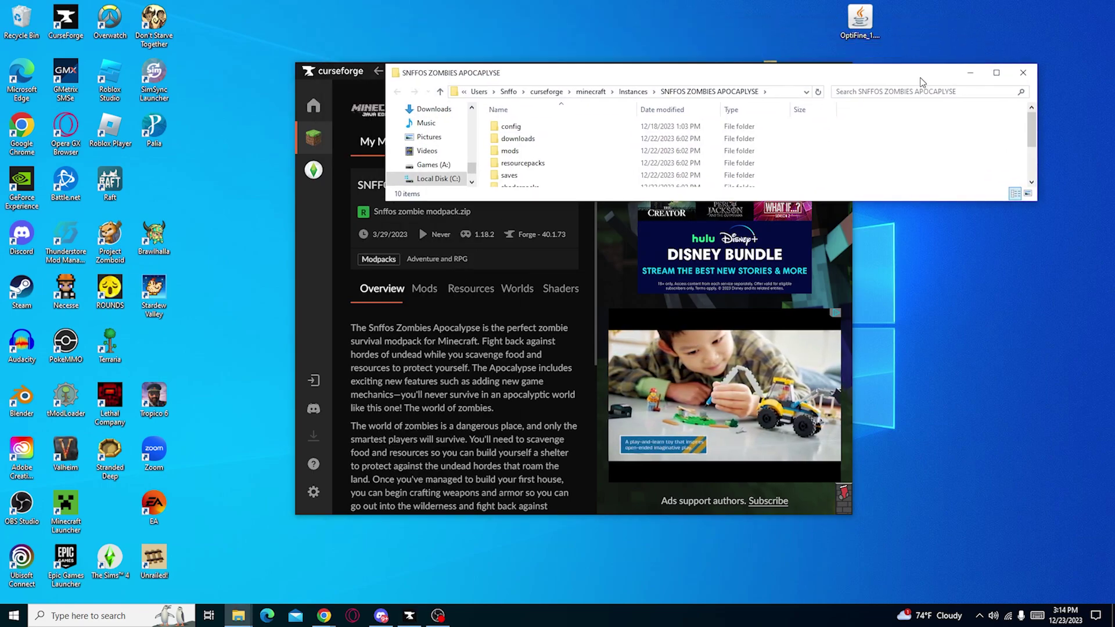
double_click(953, 58)
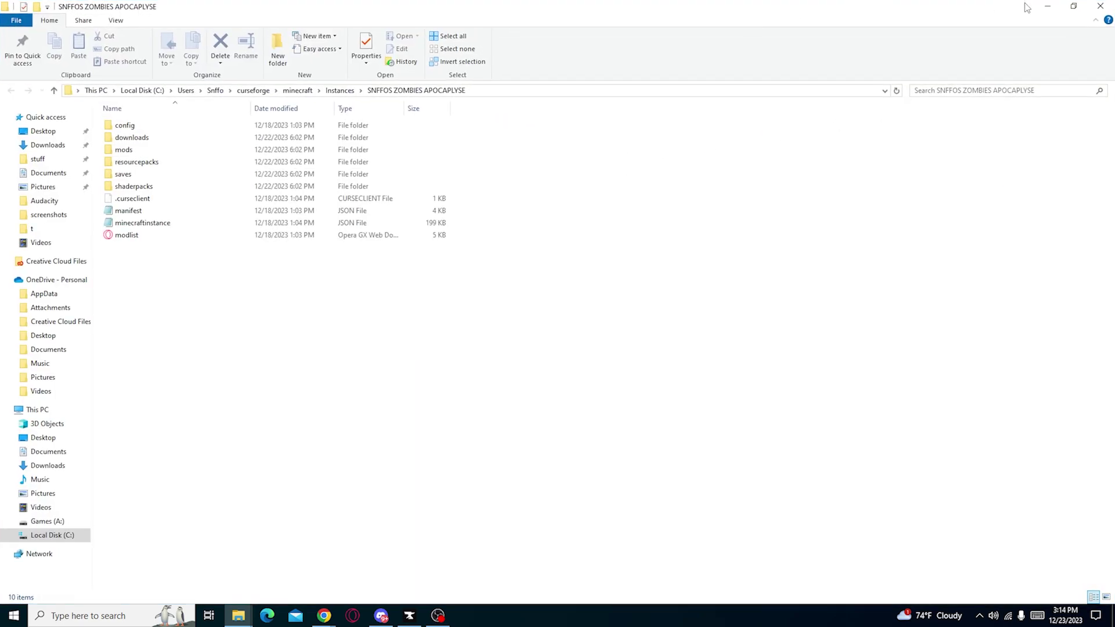
left_click(1073, 6)
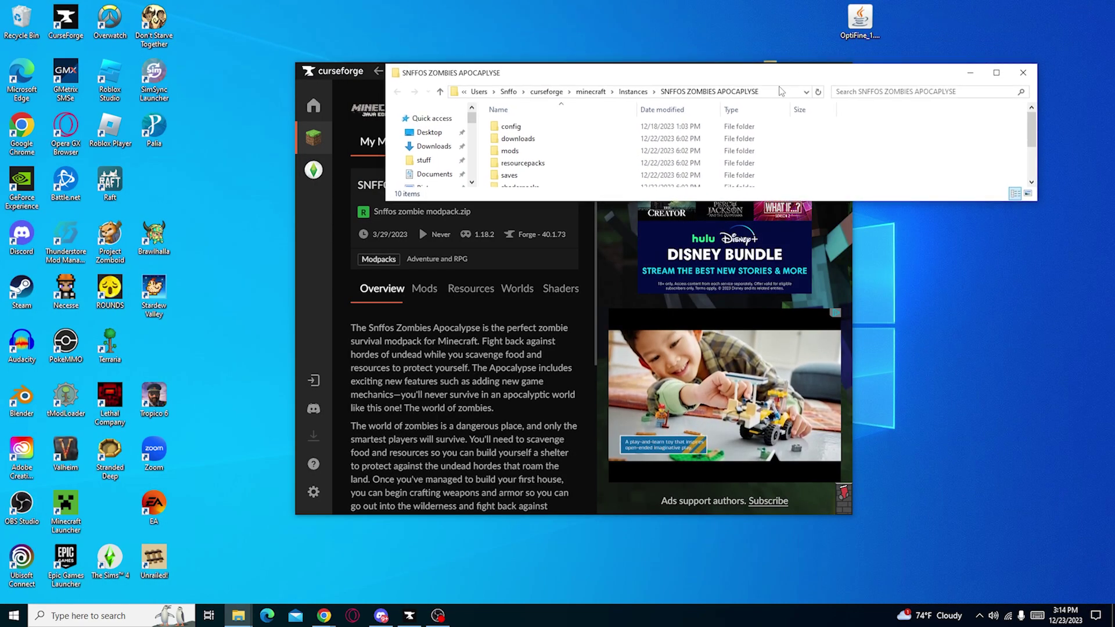
double_click(523, 151)
left_click_drag(860, 21, 883, 163)
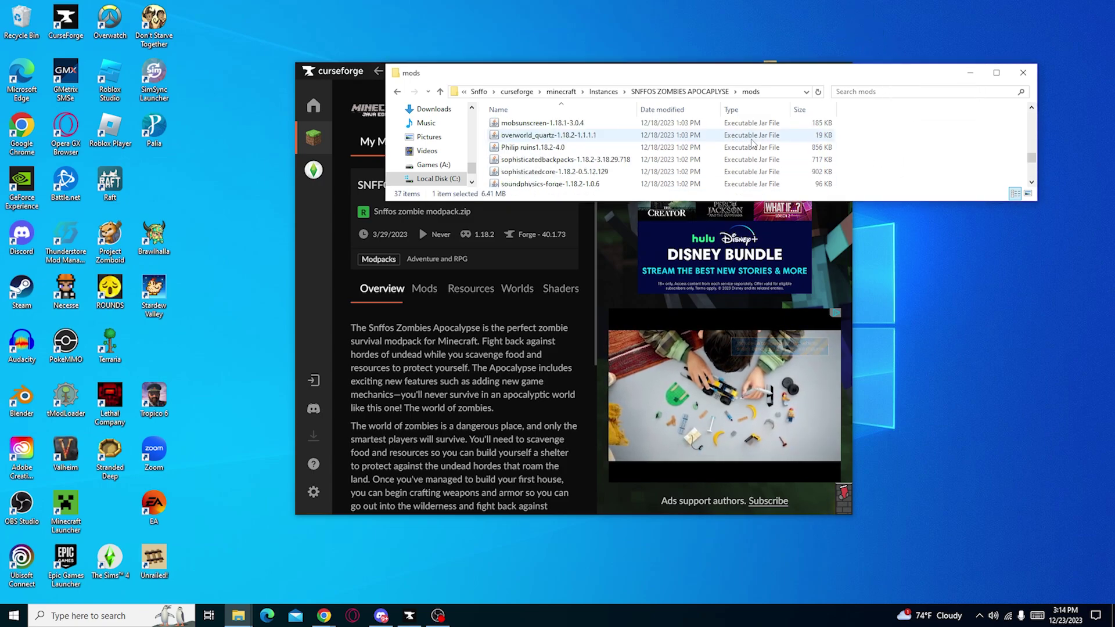
left_click(979, 77)
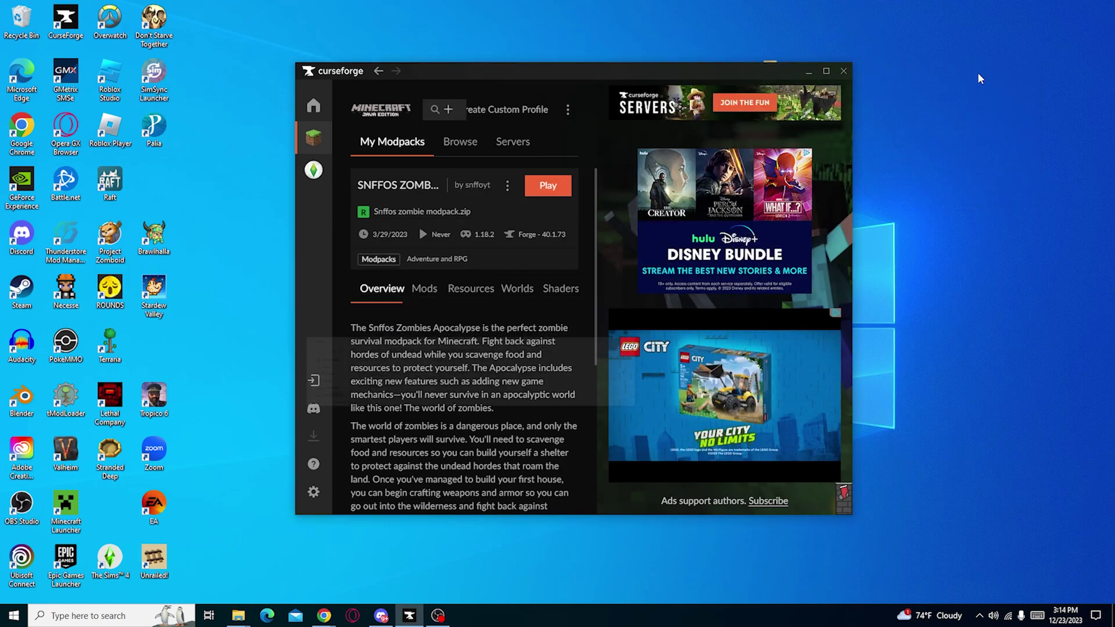
Step: Launch the zombie modpack and view the Minecraft Launcher's installations list
left_click(548, 186)
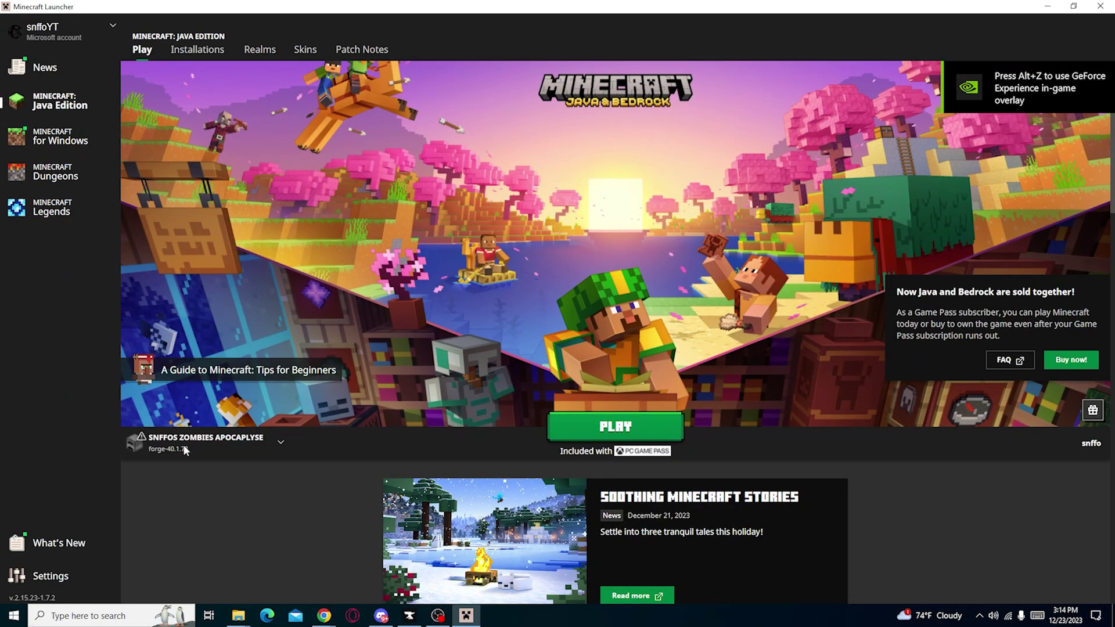
left_click(197, 50)
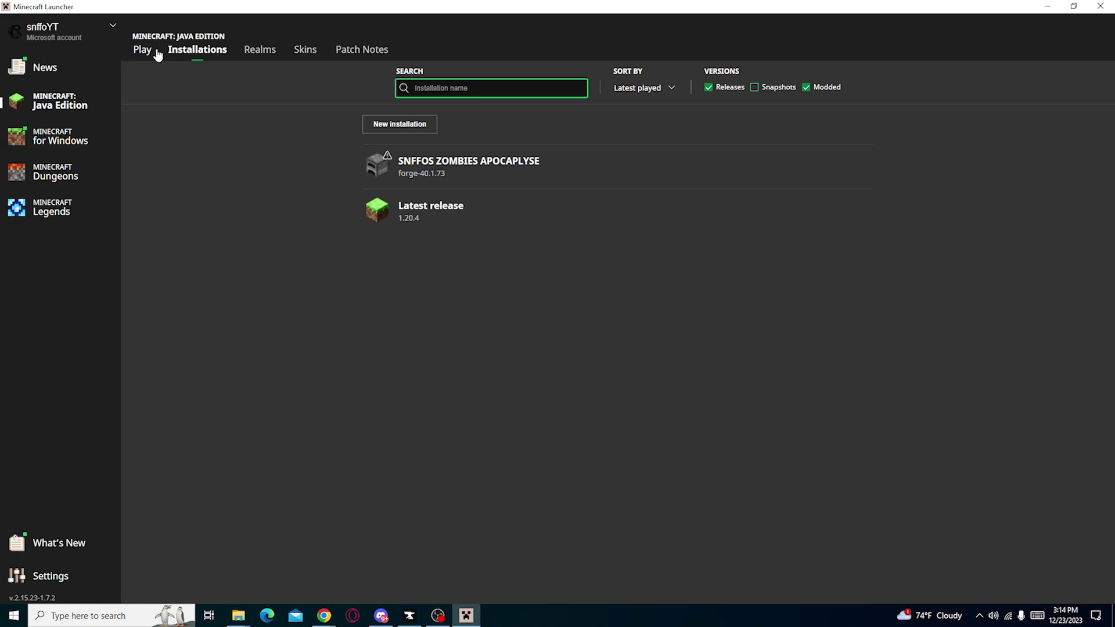
left_click(153, 52)
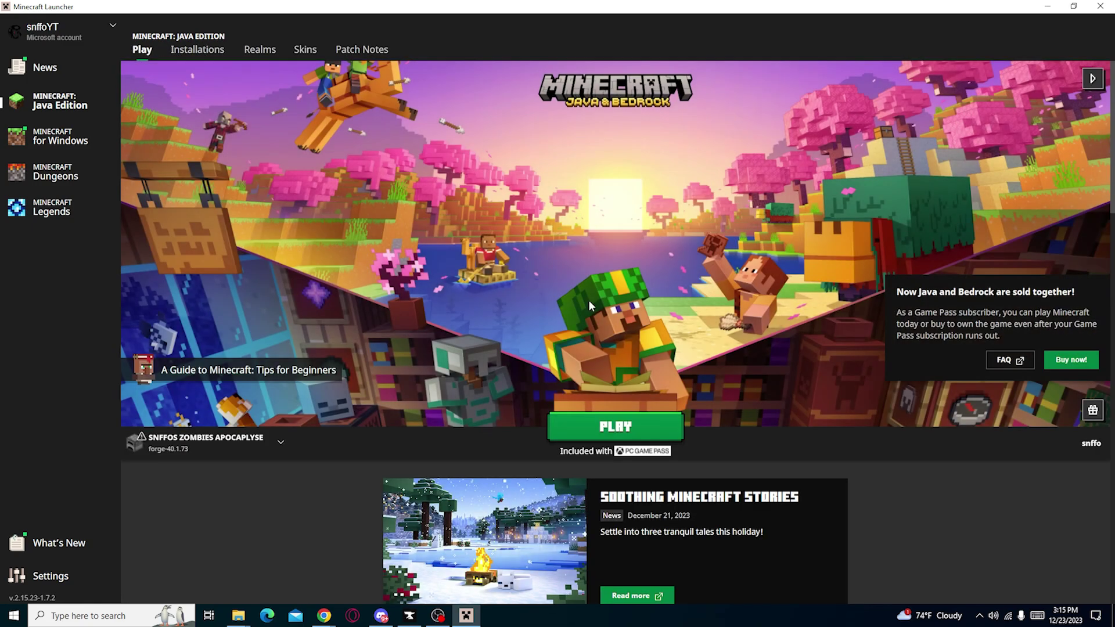
left_click(204, 56)
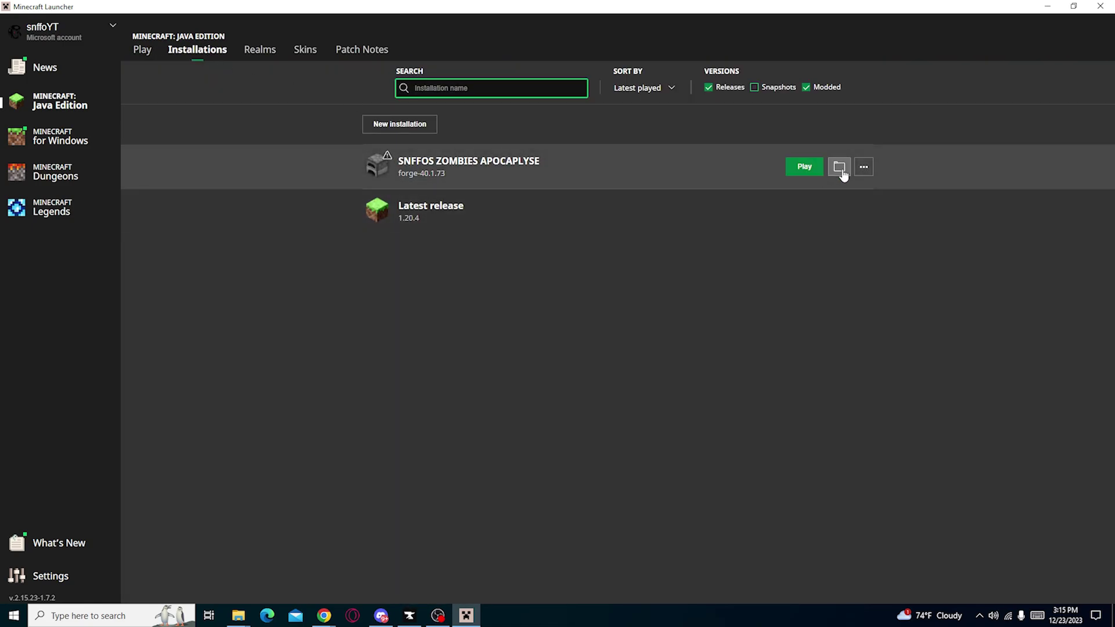
Step: Confirm the OptiFine jar is in the installation's mods folder, then return to Play
left_click(839, 168)
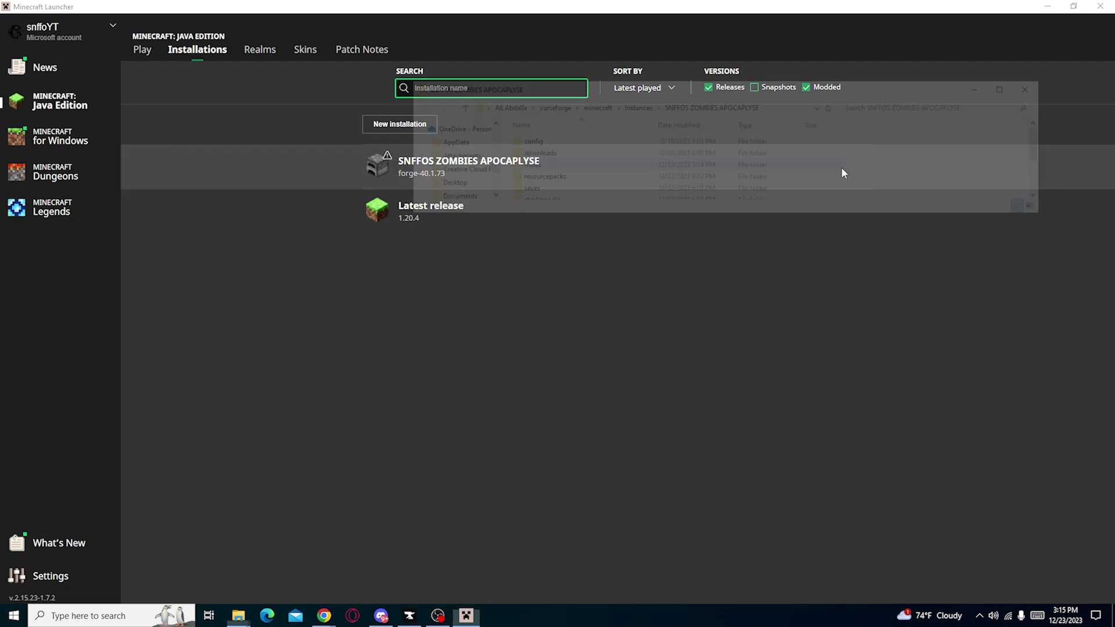
double_click(638, 164)
scroll(630, 156, "down", 4)
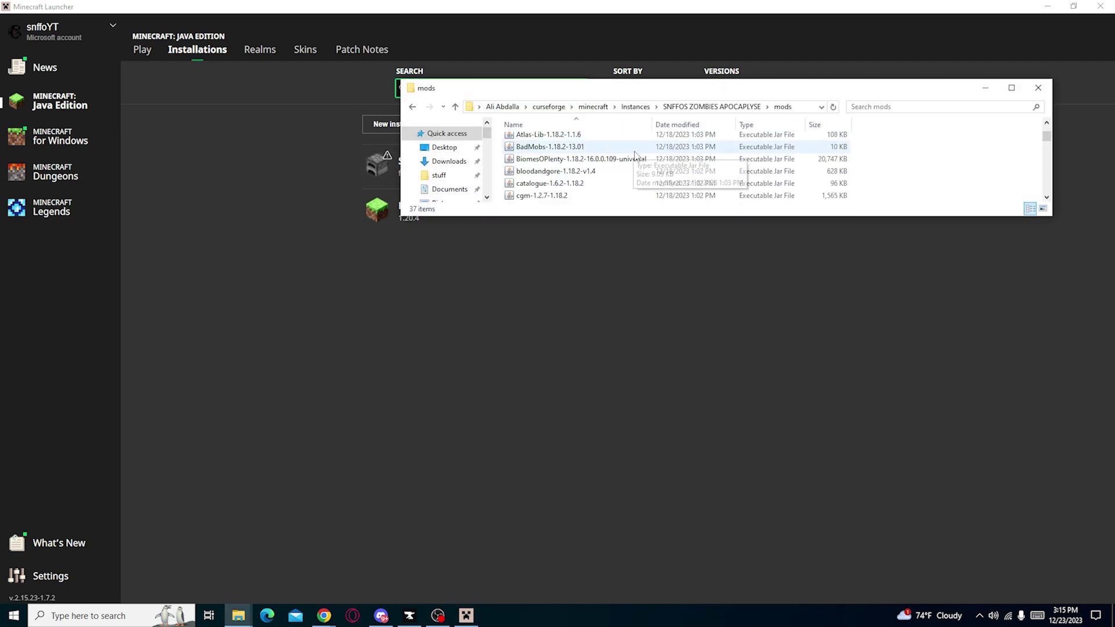
scroll(627, 166, "down", 5)
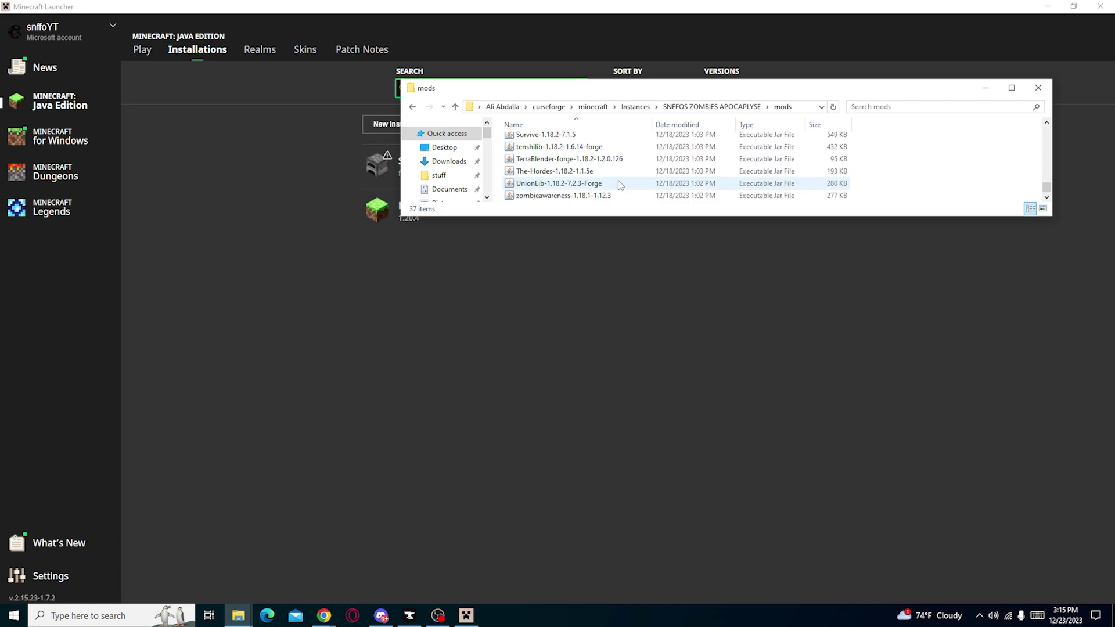
scroll(622, 180, "up", 3)
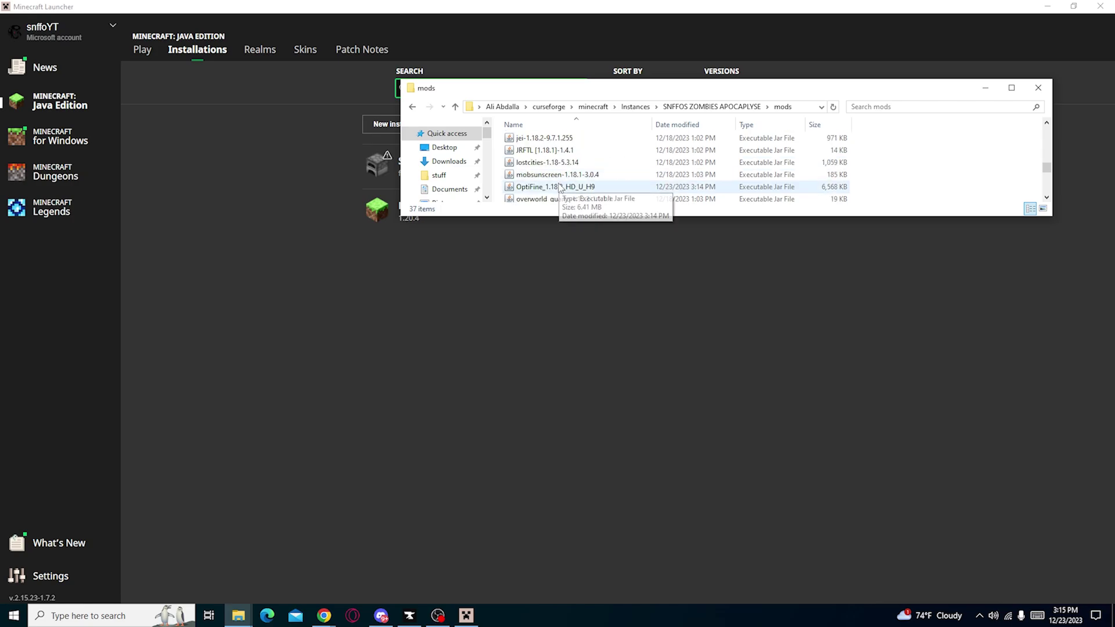
left_click(994, 87)
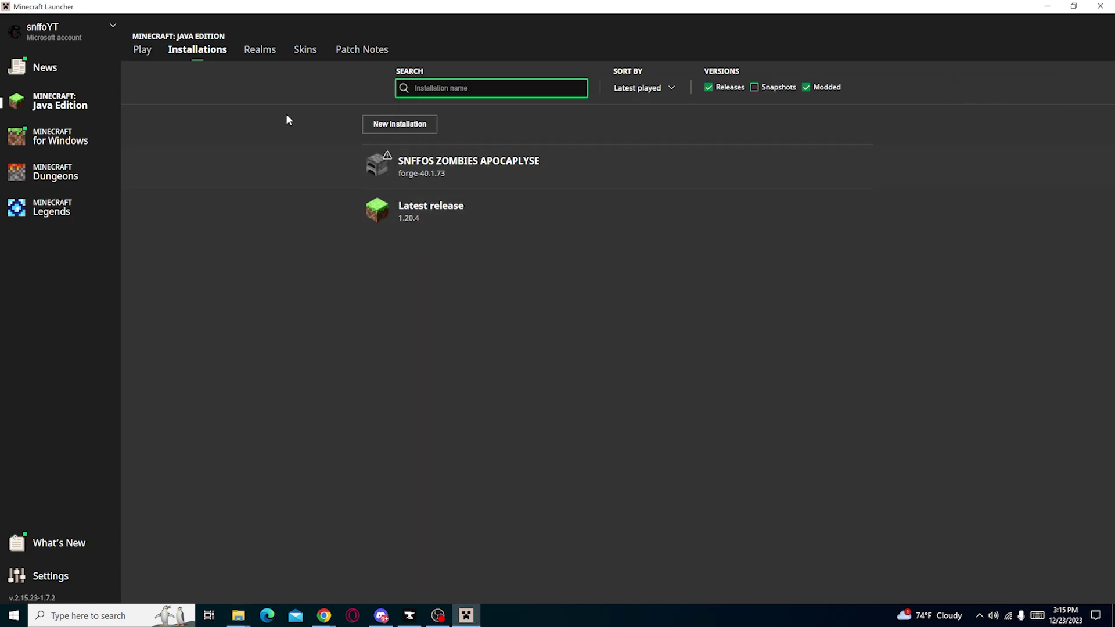
left_click(145, 51)
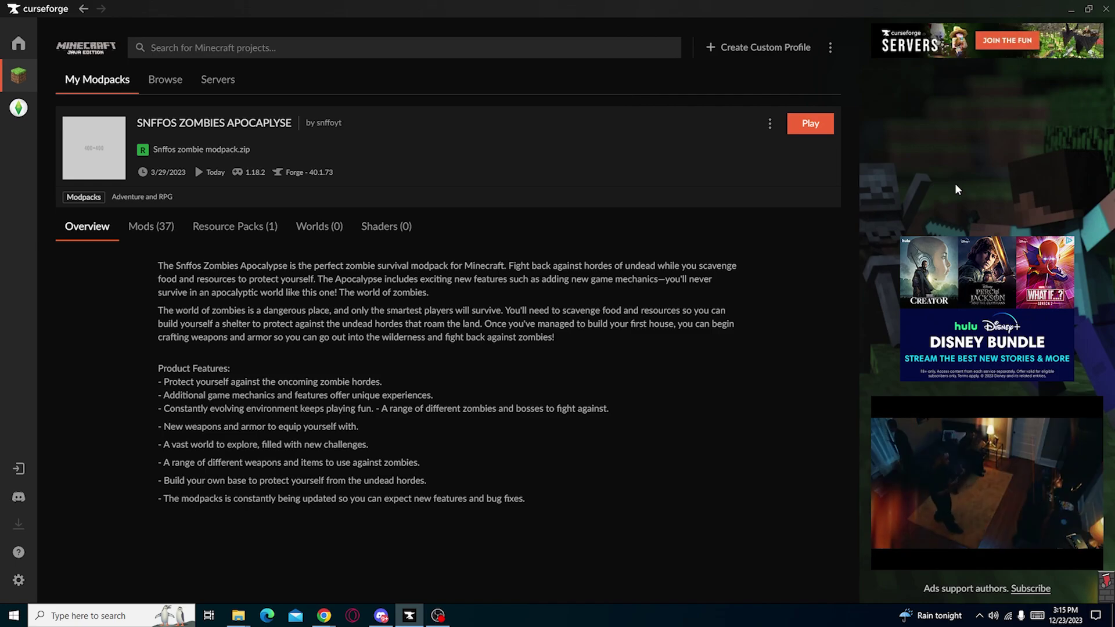
Step: Show the grid of all modpacks under My Modpacks
left_click(98, 86)
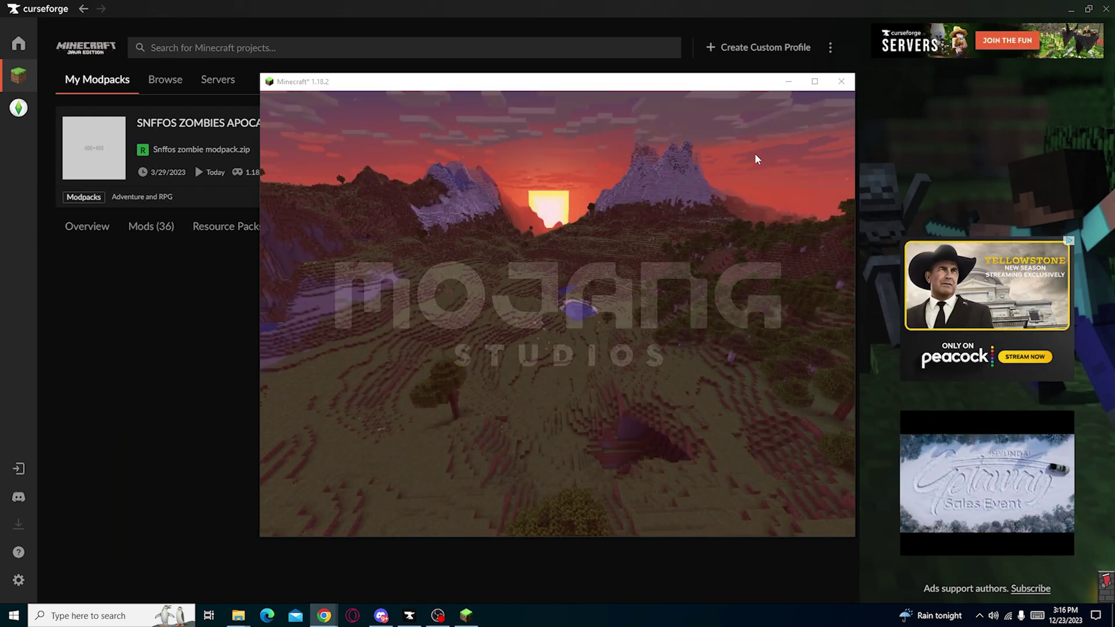
Step: Check the loaded mods list and the shader settings in Minecraft's video options
left_click(471, 383)
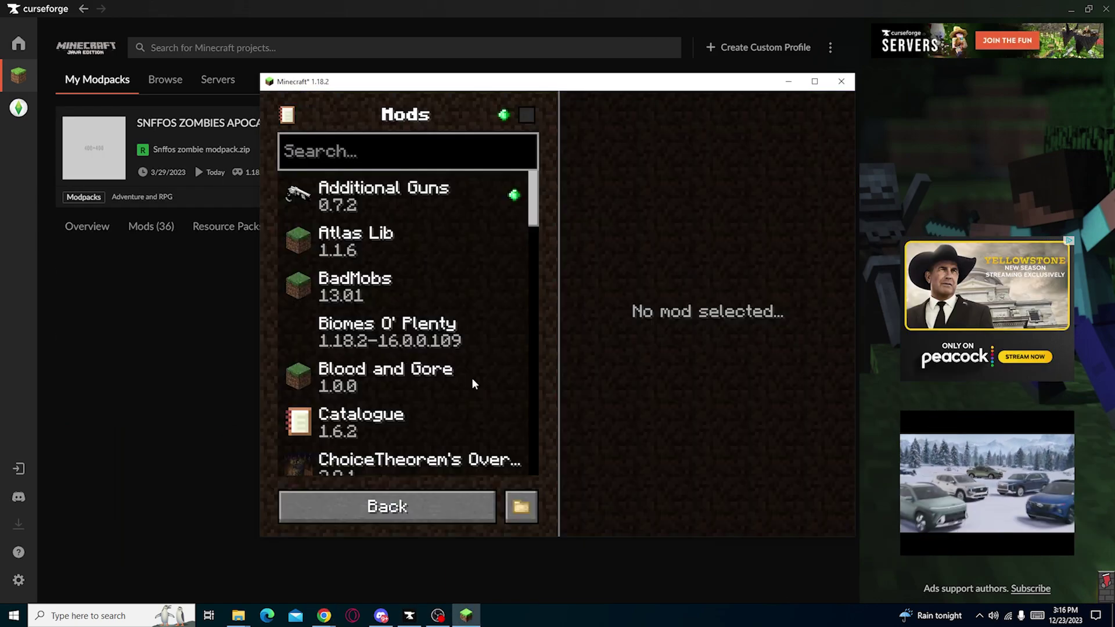
left_click(418, 507)
left_click(479, 454)
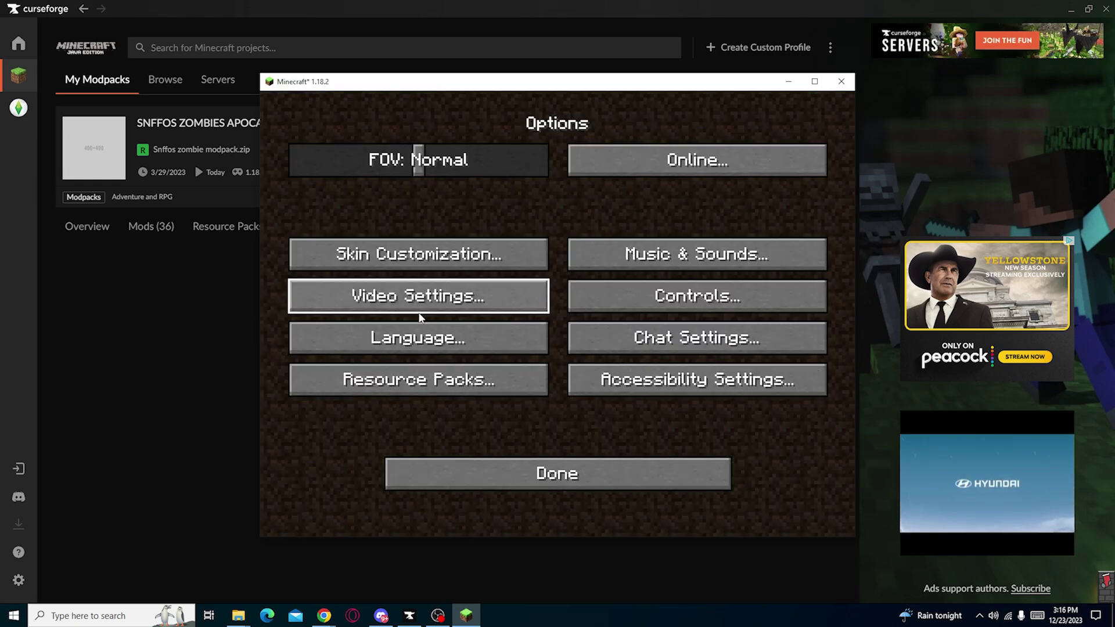
left_click(420, 297)
left_click(481, 379)
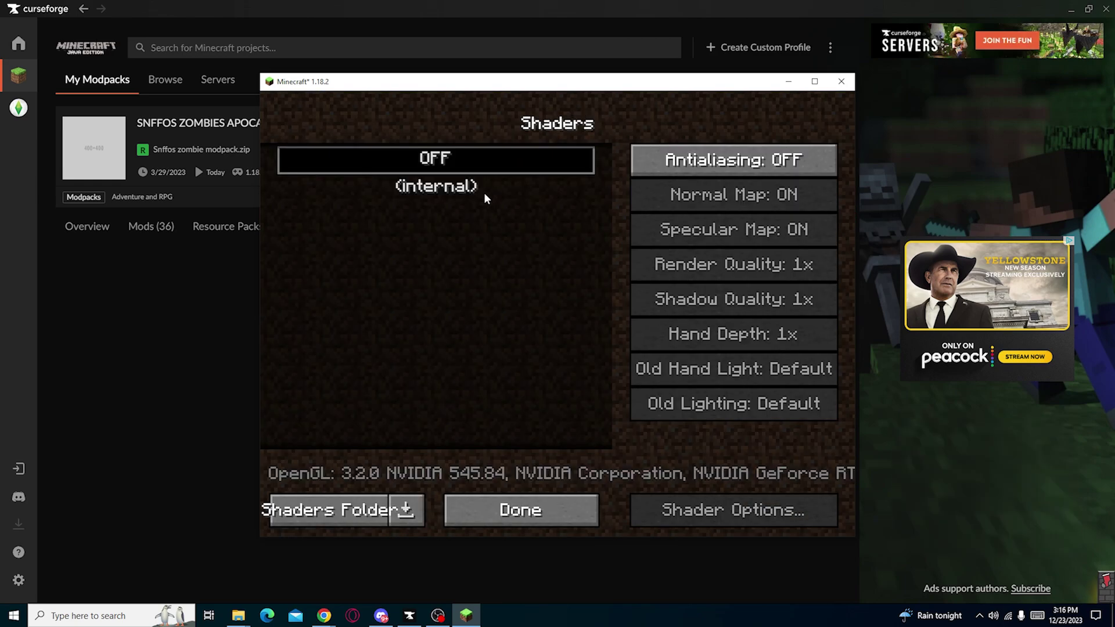
left_click(512, 509)
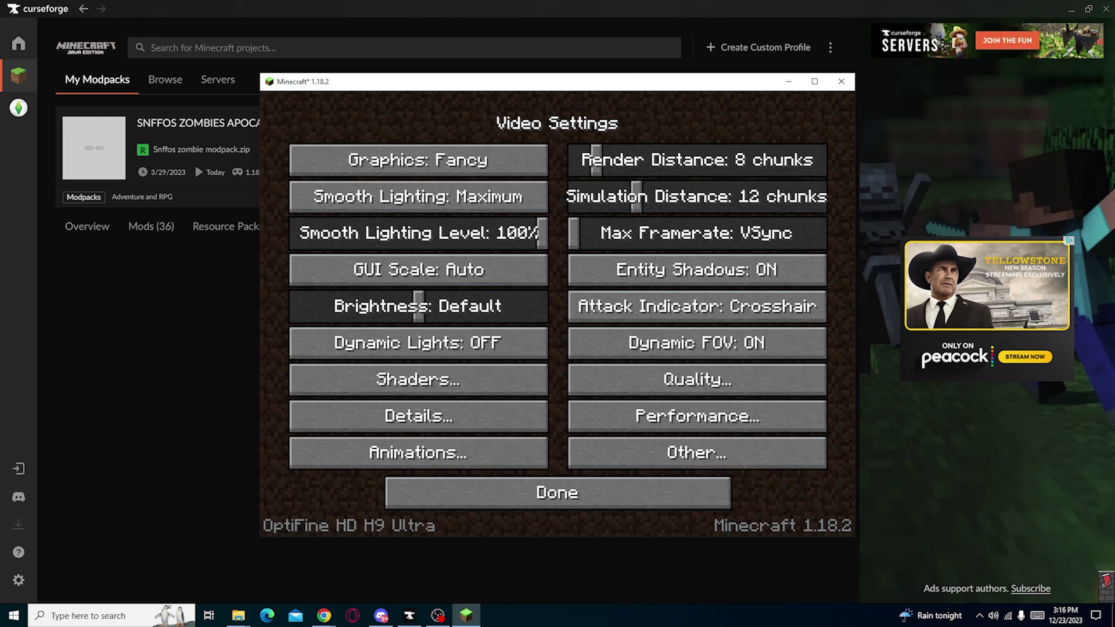
left_click(627, 493)
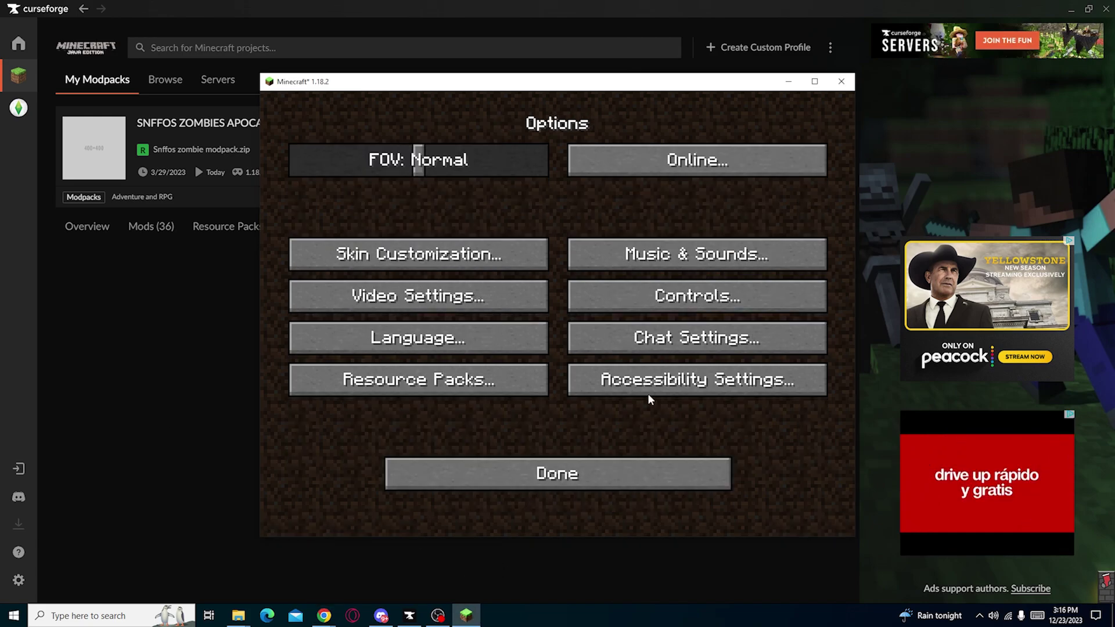
Step: Activate Tissou's Zombie Pack as a resource pack in full-screen Minecraft
left_click(372, 380)
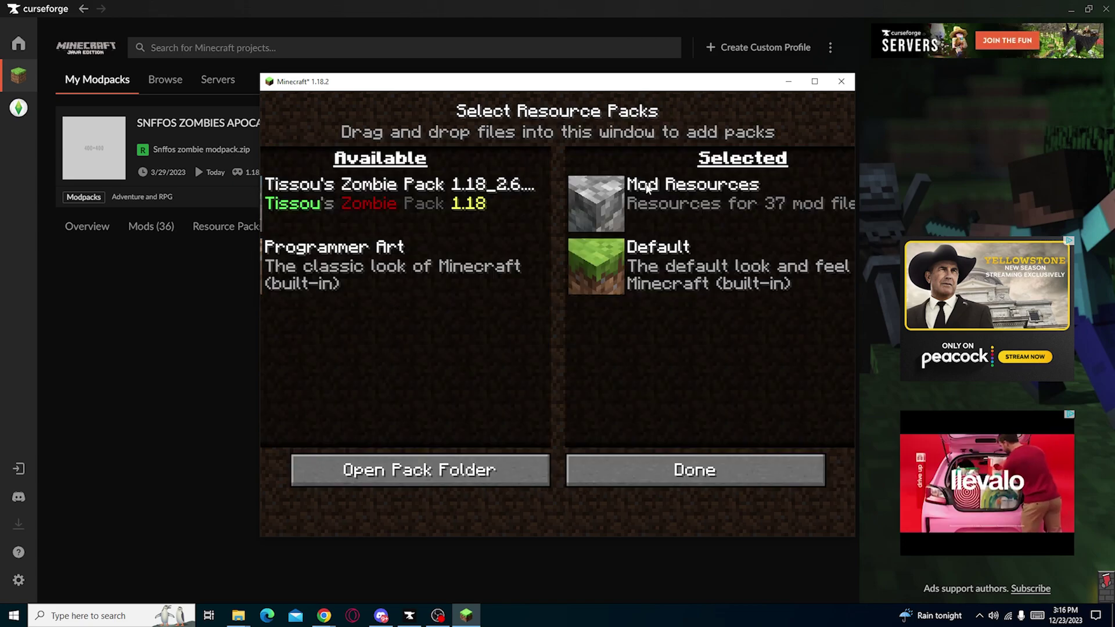
left_click(815, 81)
left_click(124, 163)
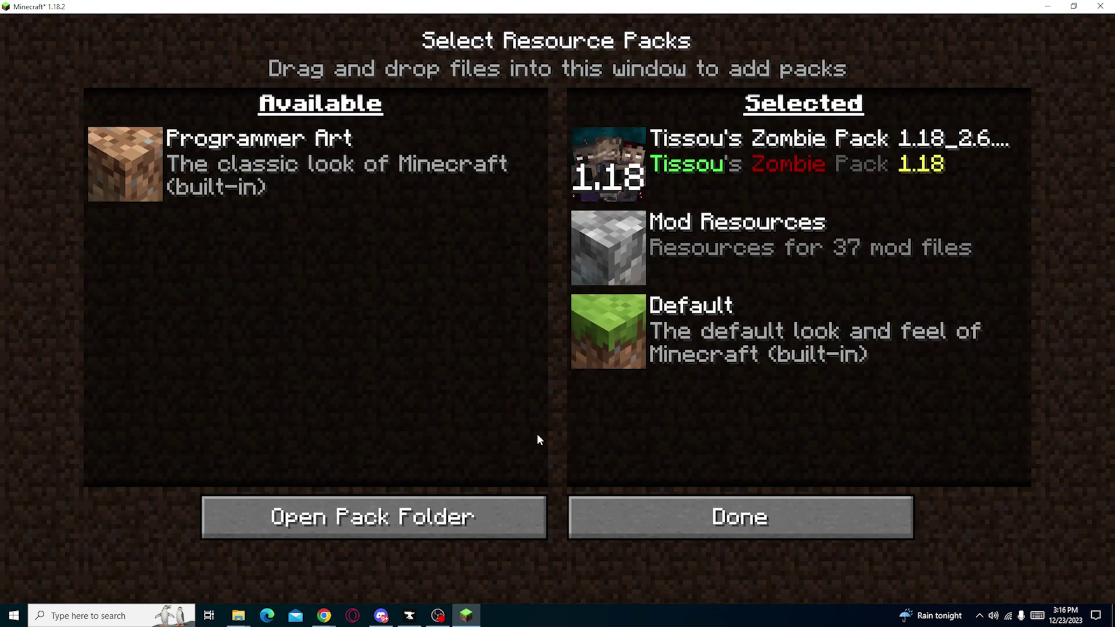
left_click(736, 518)
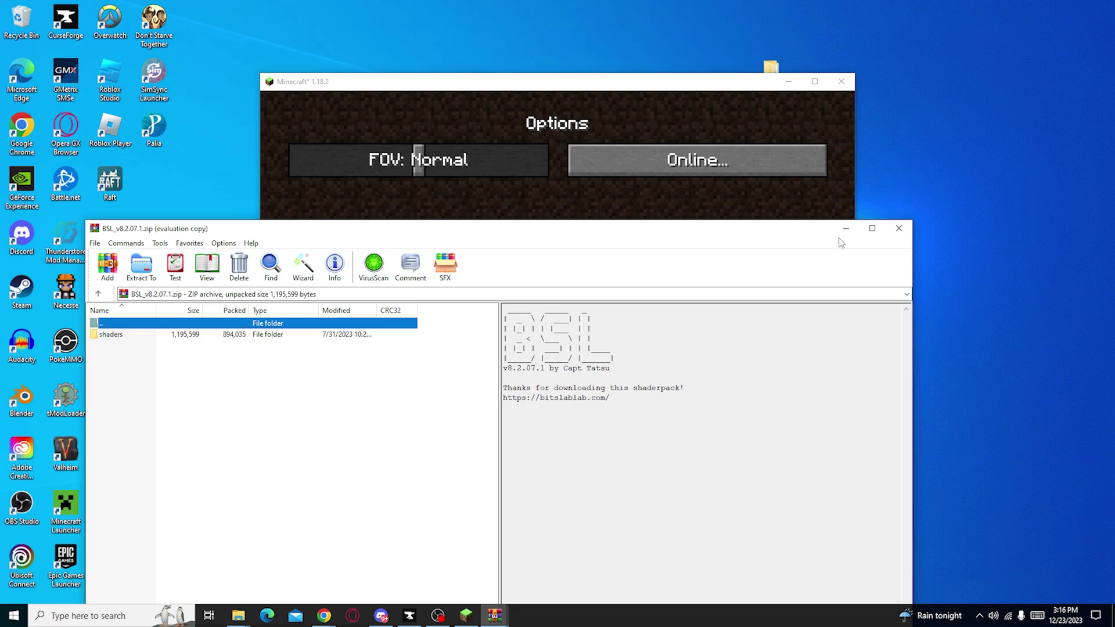
Step: Close WinRAR and place the BSL_v8.2.07.1 zip on the desktop
left_click(897, 229)
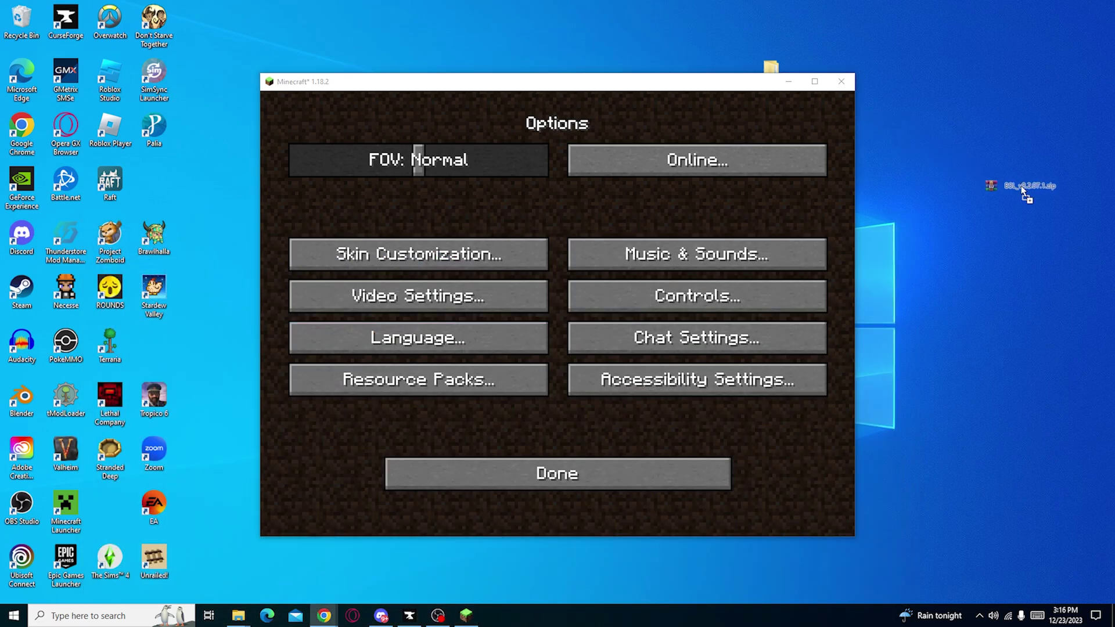
left_click_drag(1024, 190, 1020, 196)
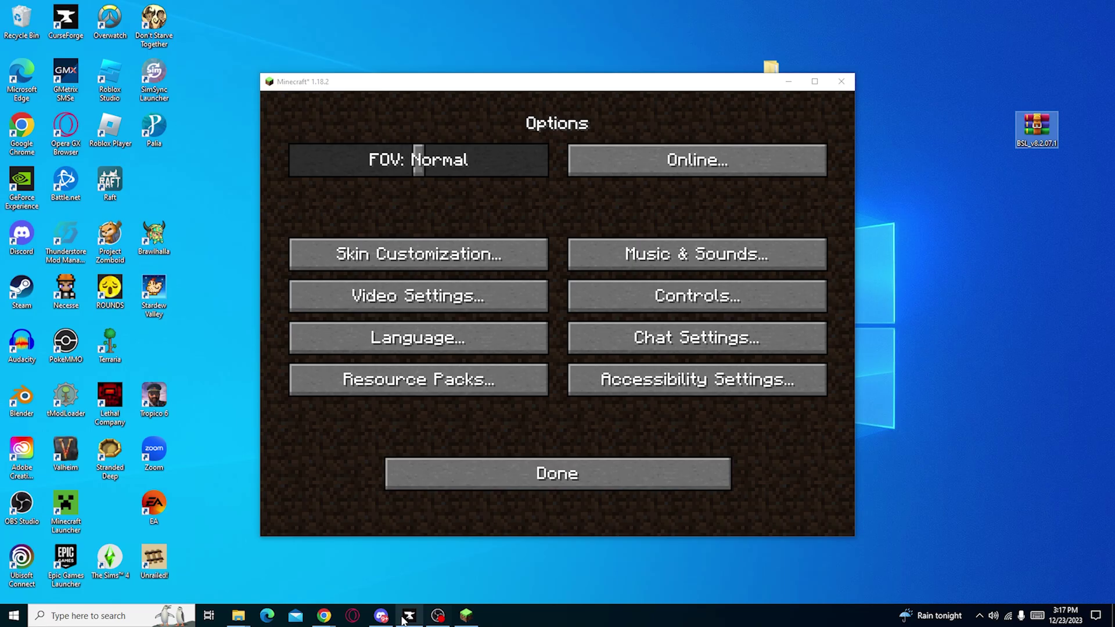
Step: Open the SNFFOS ZOMBIES APOCAPLYSE modpack's shaderpacks folder from CurseForge's Open Folder
left_click(408, 617)
left_click(1088, 9)
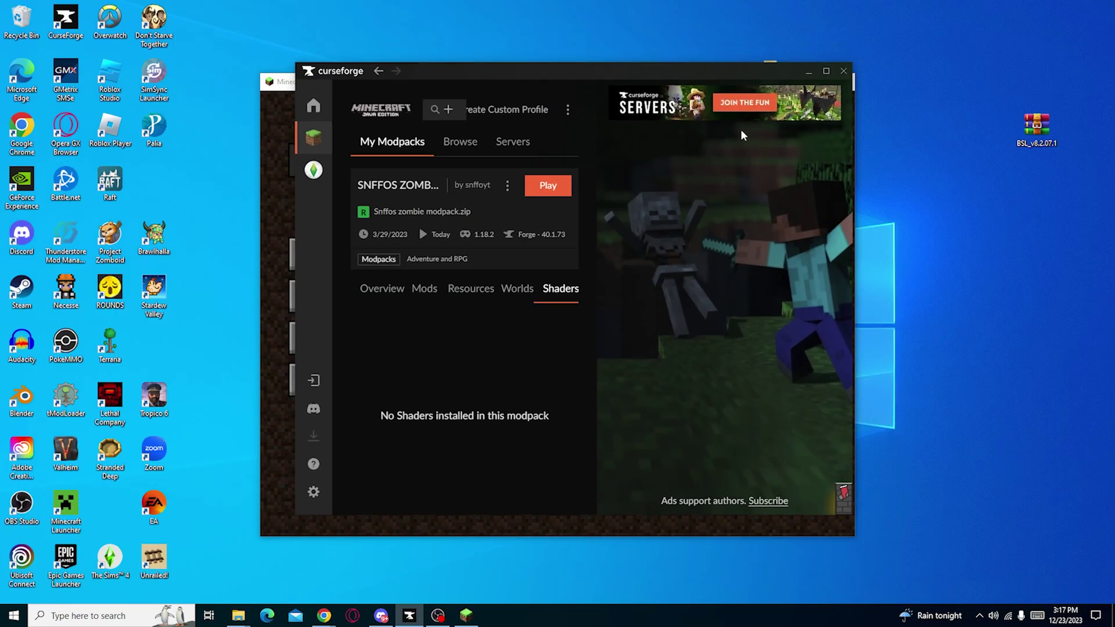
left_click(507, 185)
left_click(455, 271)
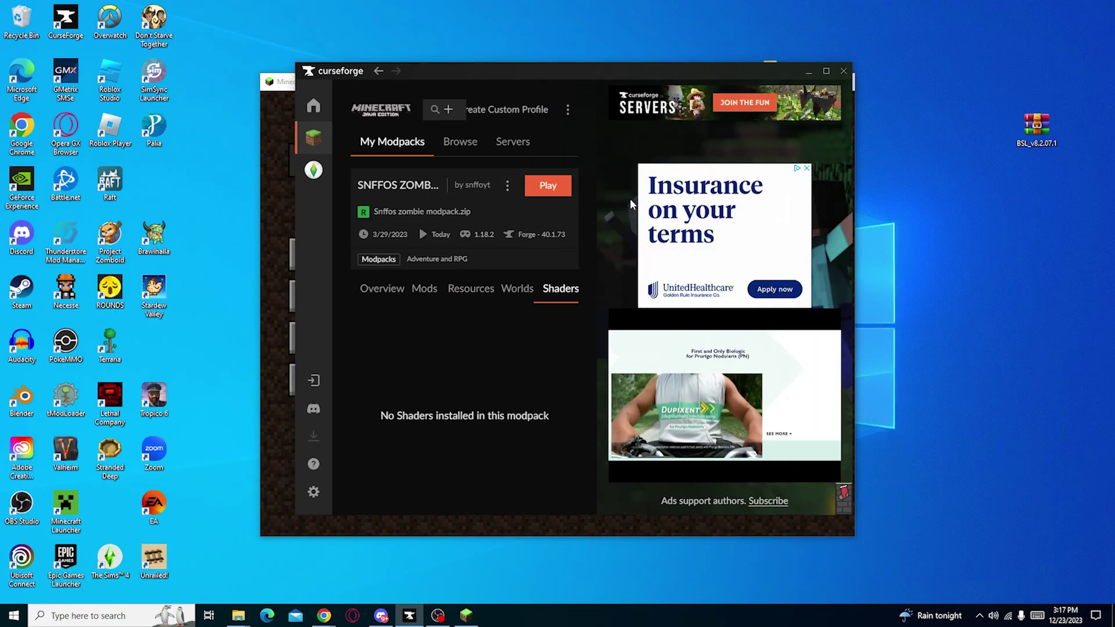
scroll(564, 178, "down", 3)
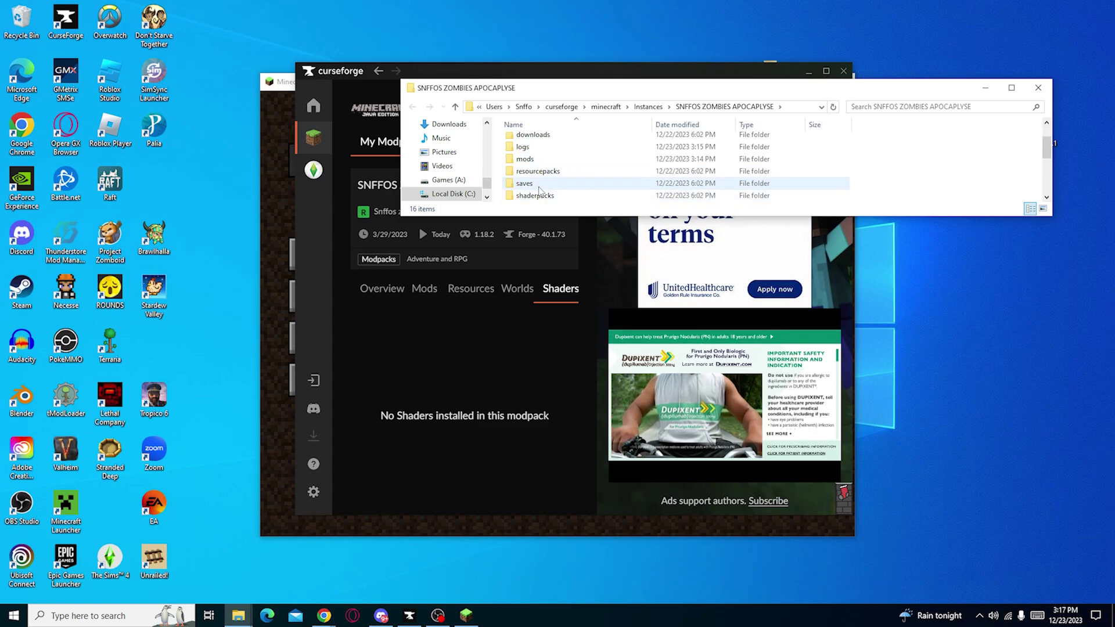
double_click(546, 190)
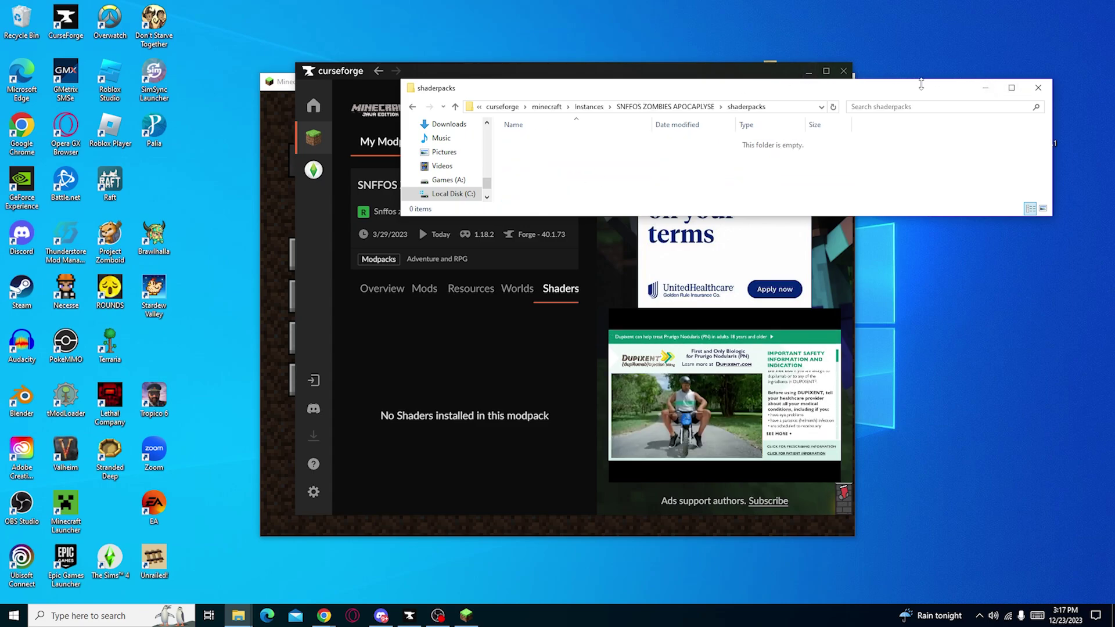
Step: Drop the BSL_v8.2.07.1 zip into shaderpacks, then close Explorer and minimize CurseForge
left_click_drag(804, 88, 630, 96)
left_click_drag(1055, 133, 511, 177)
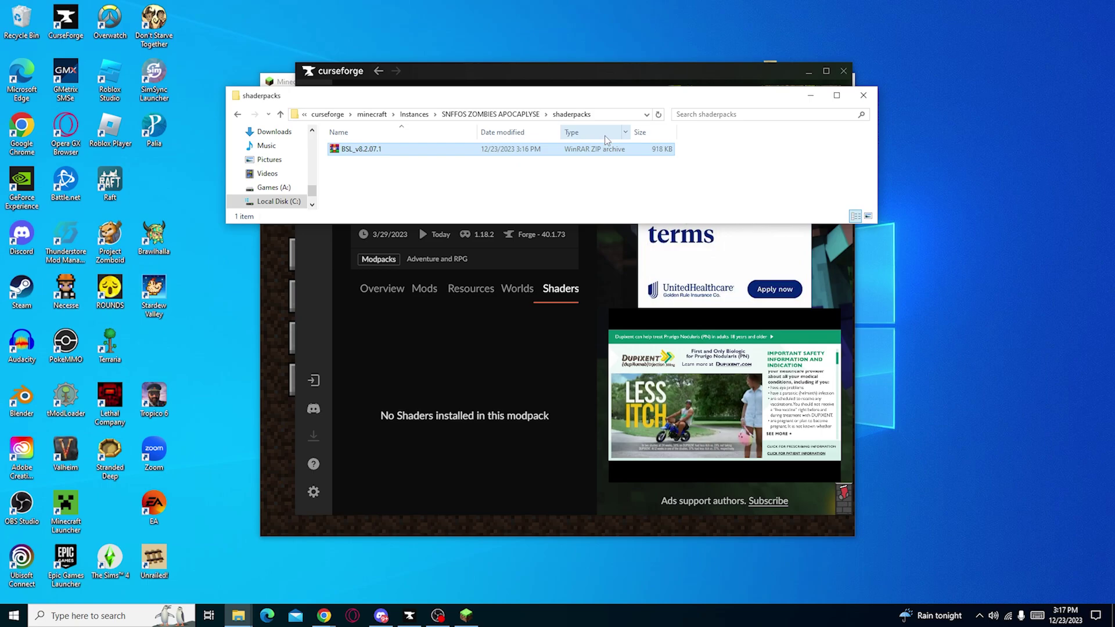
left_click(864, 97)
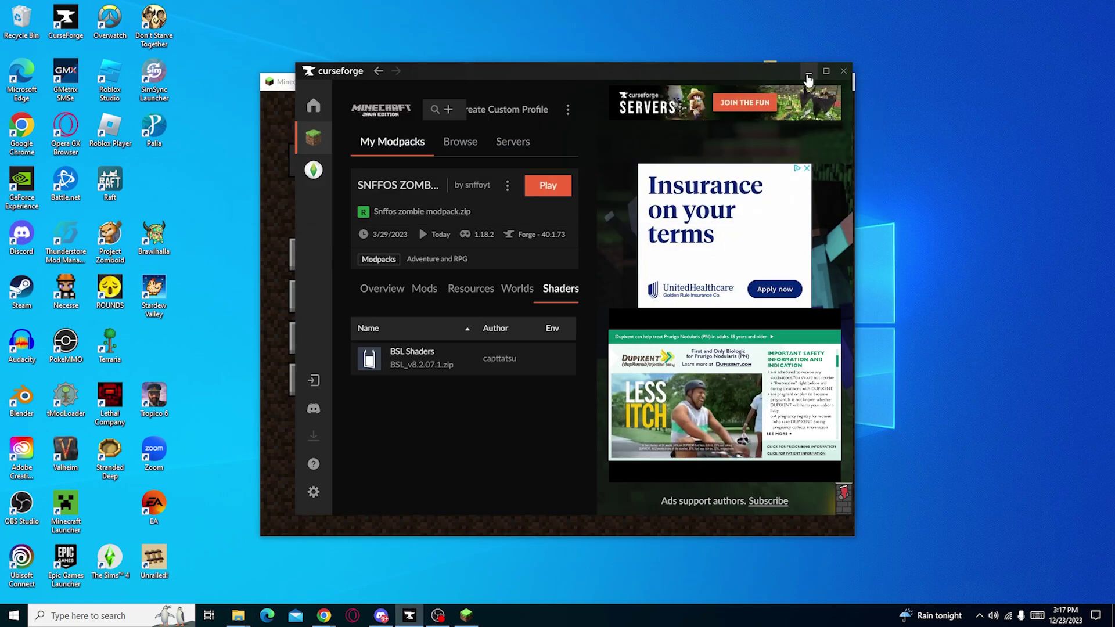
left_click(809, 71)
Step: Enable the BSL_v8.2.07.1.zip shader pack under Video Settings > Shaders
left_click(815, 81)
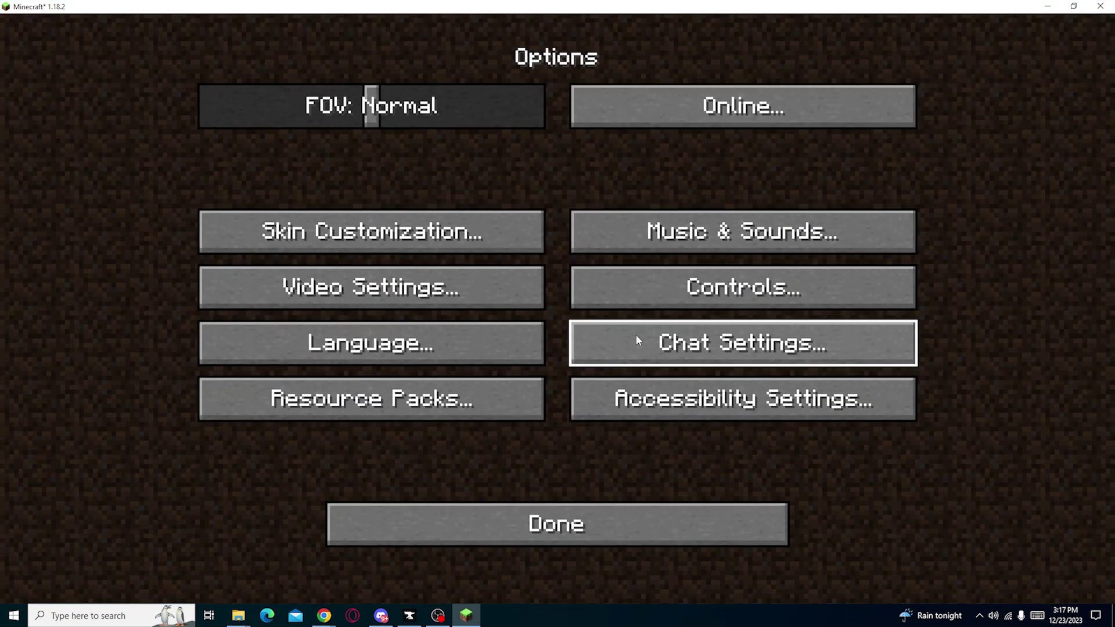
left_click(453, 297)
left_click(462, 401)
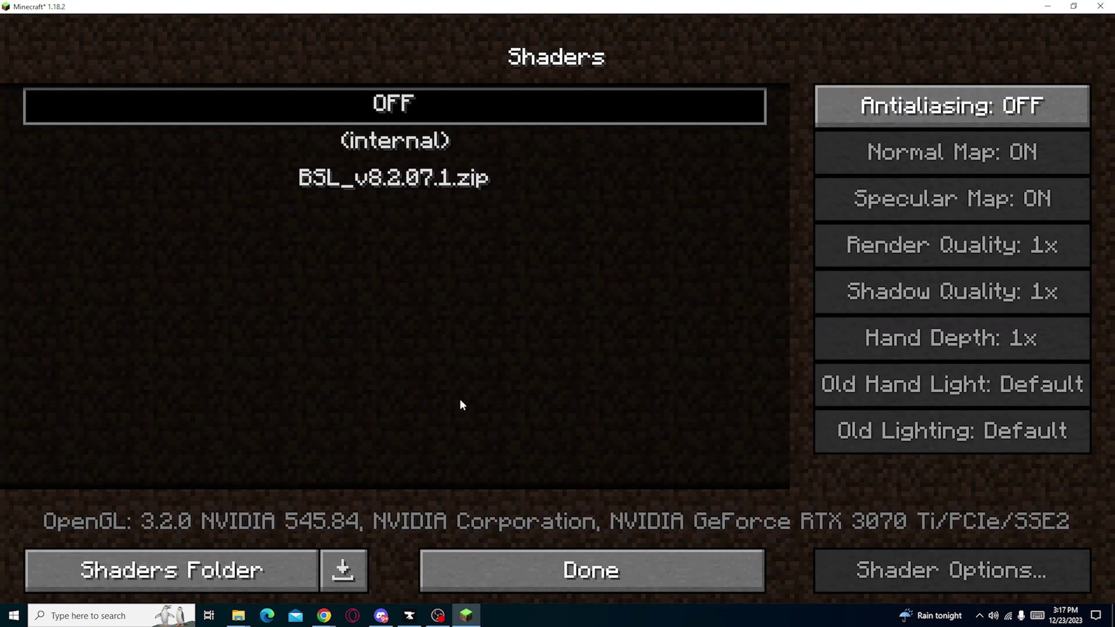
left_click(458, 178)
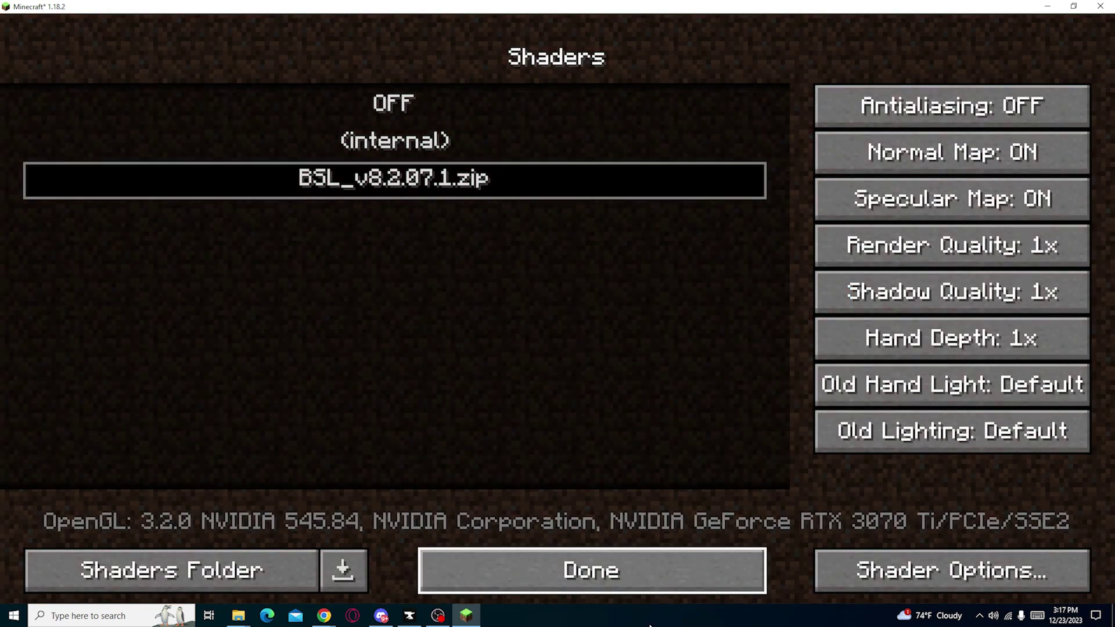
left_click(630, 572)
left_click(624, 537)
Step: Create a new singleplayer world from the title screen
left_click(600, 537)
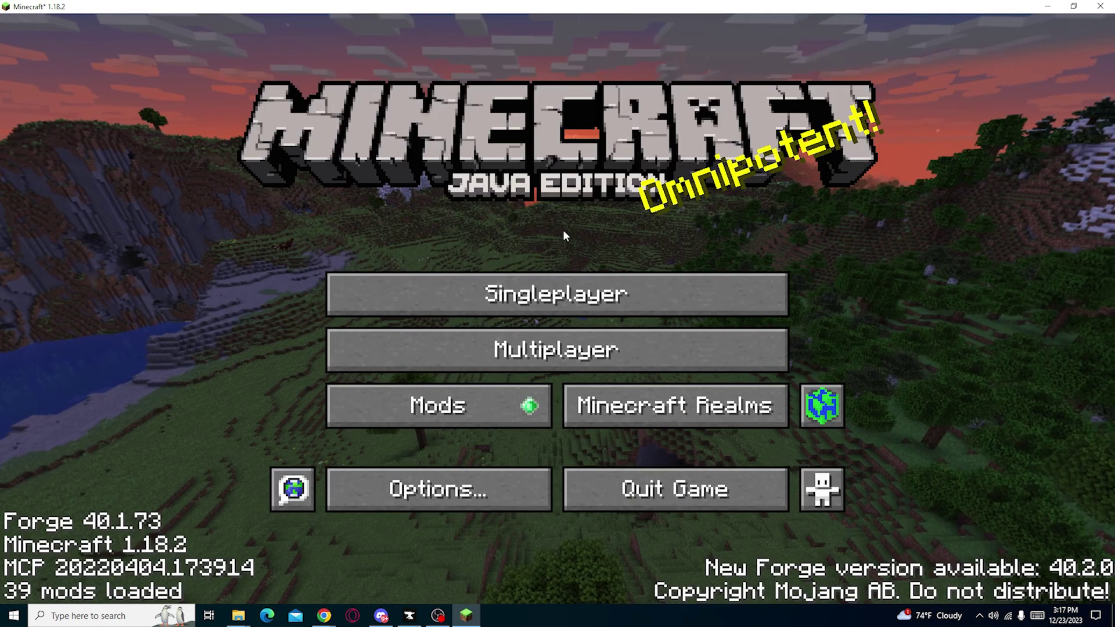
left_click(604, 287)
left_click(405, 572)
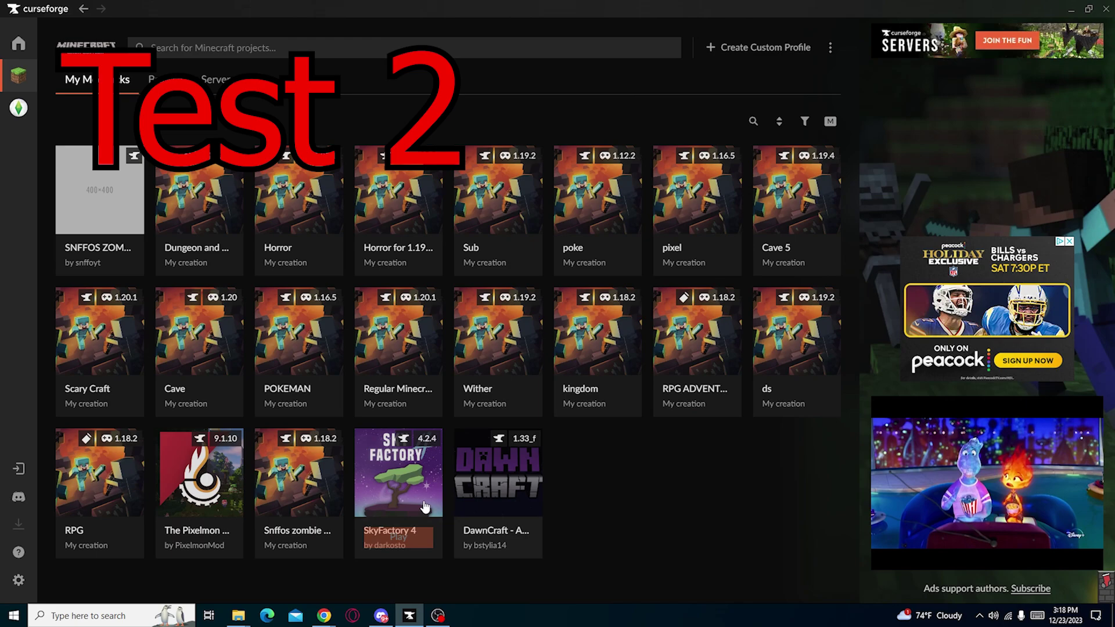
Step: Open DawnCraft and review its 272 mods and installed shaders
left_click(508, 479)
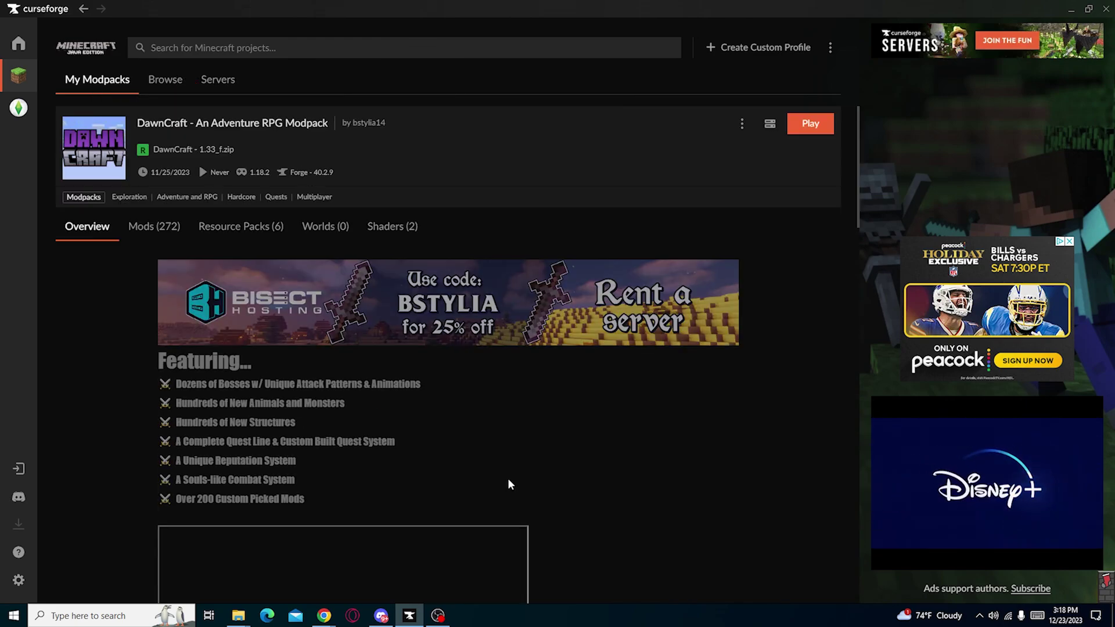
left_click(168, 227)
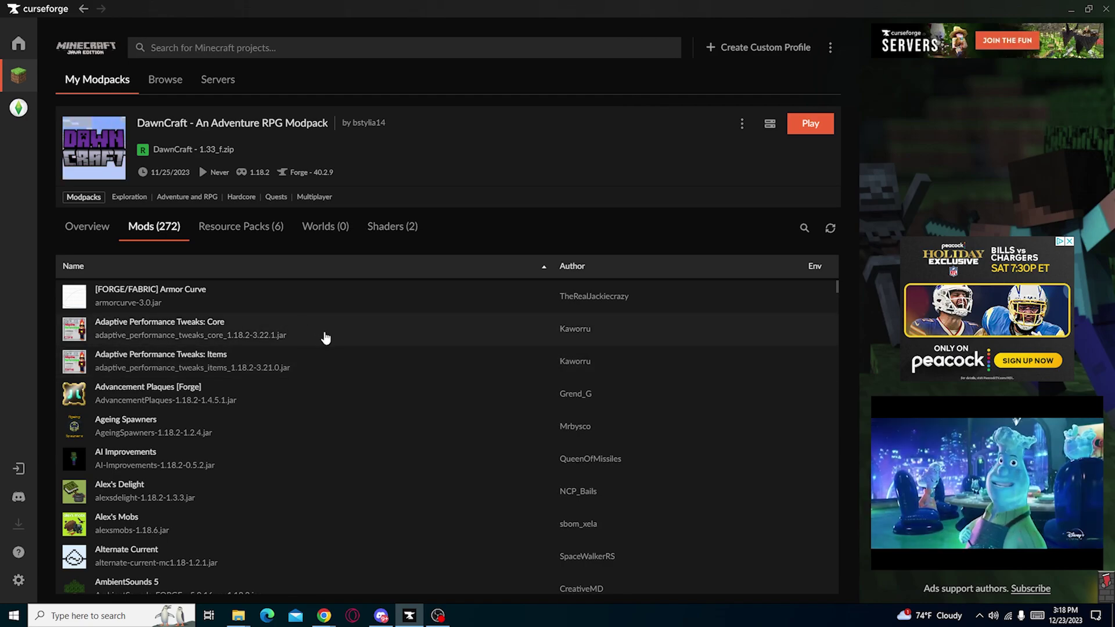
scroll(374, 355, "down", 3)
left_click(399, 227)
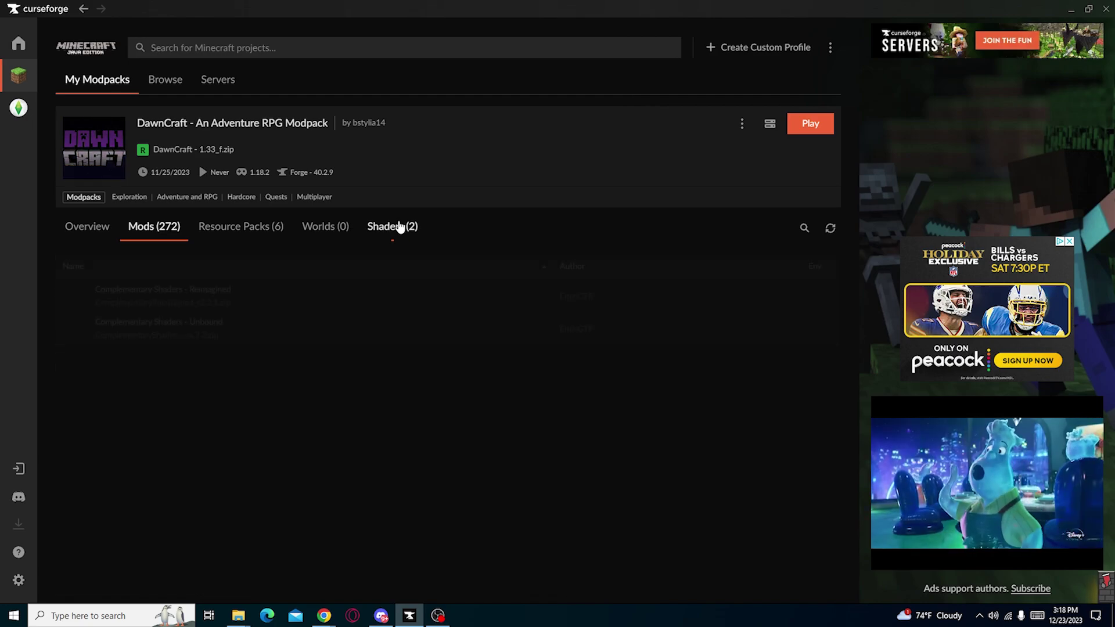
left_click(173, 225)
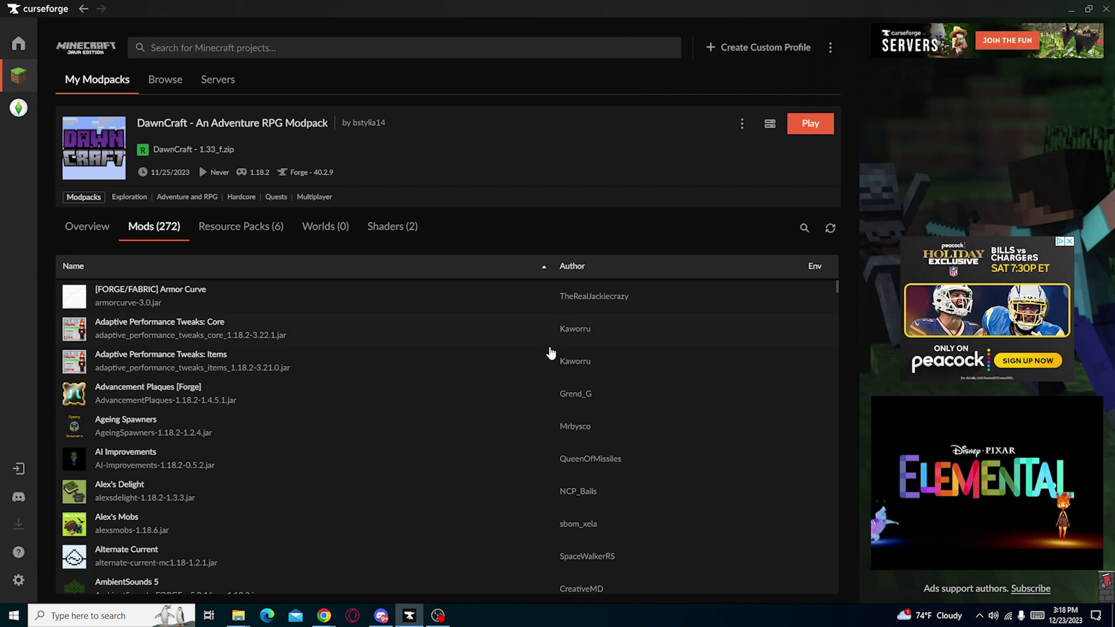
scroll(480, 406, "down", 8)
scroll(498, 394, "down", 8)
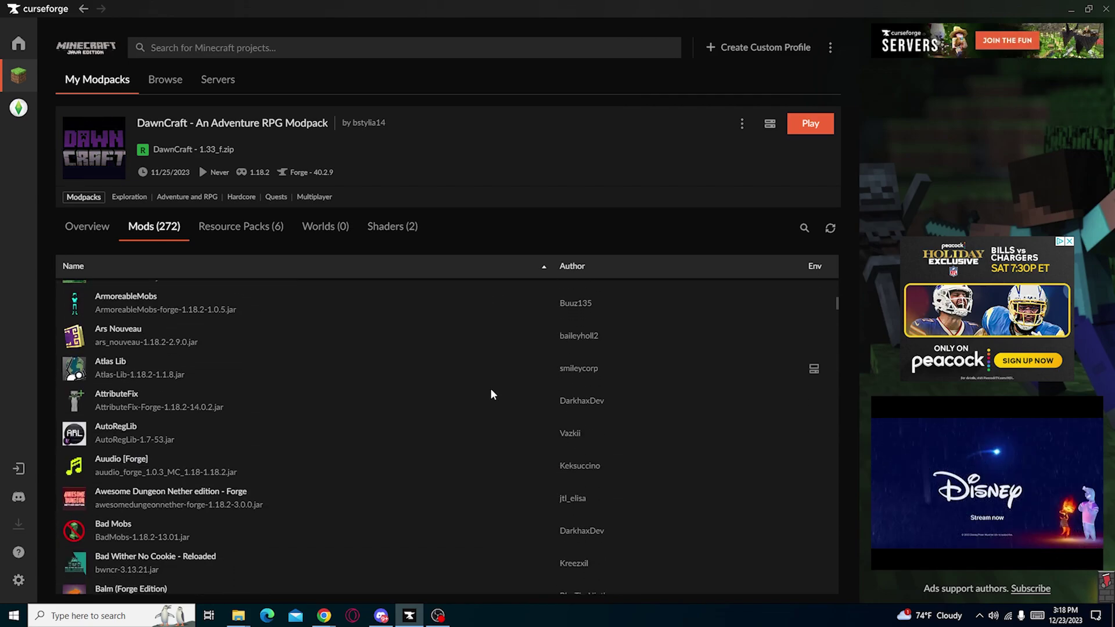
Step: Open the DawnCraft instance folder via the ⋮ menu, then minimize it
left_click(742, 123)
left_click(668, 231)
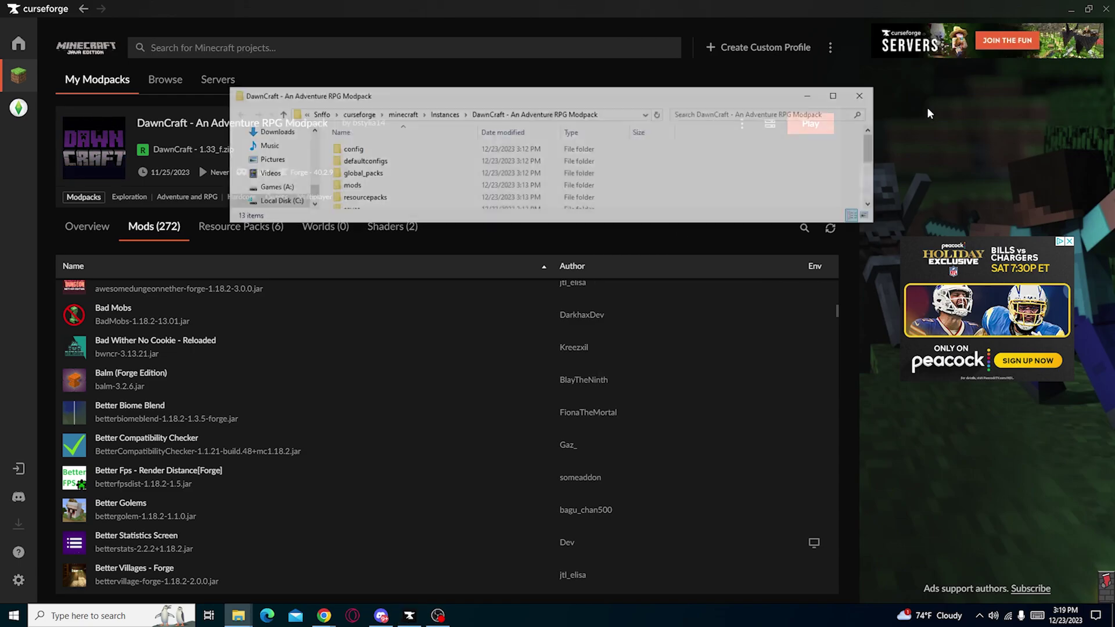
left_click(807, 96)
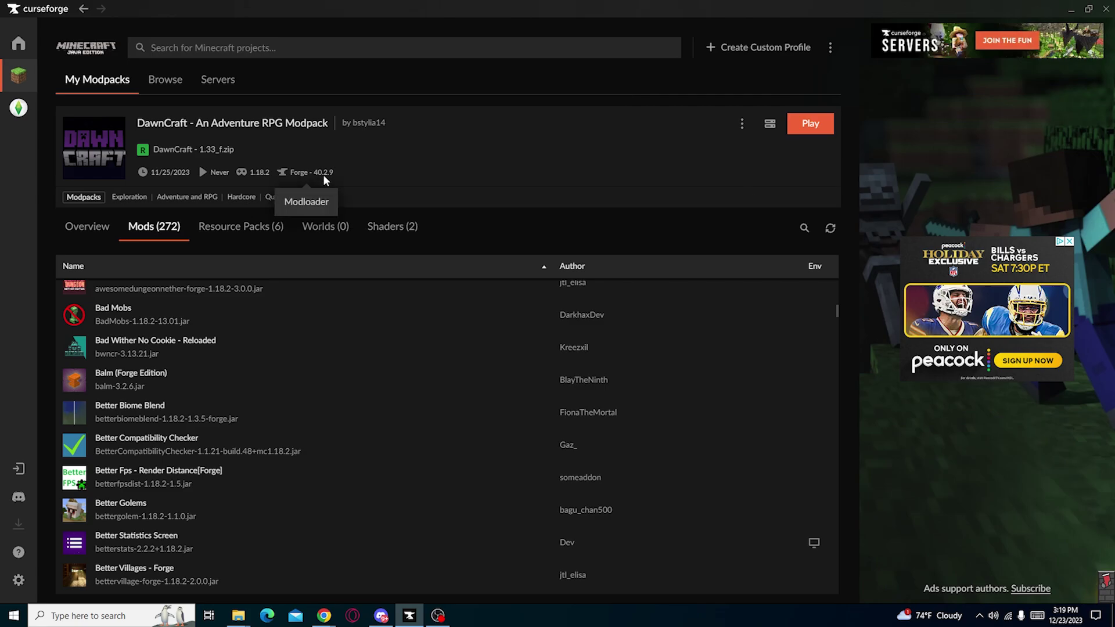
Step: In Chrome, start the OptiFine HD U H9 download for Minecraft 1.18.2 from optifine.net/downloads
left_click(1069, 9)
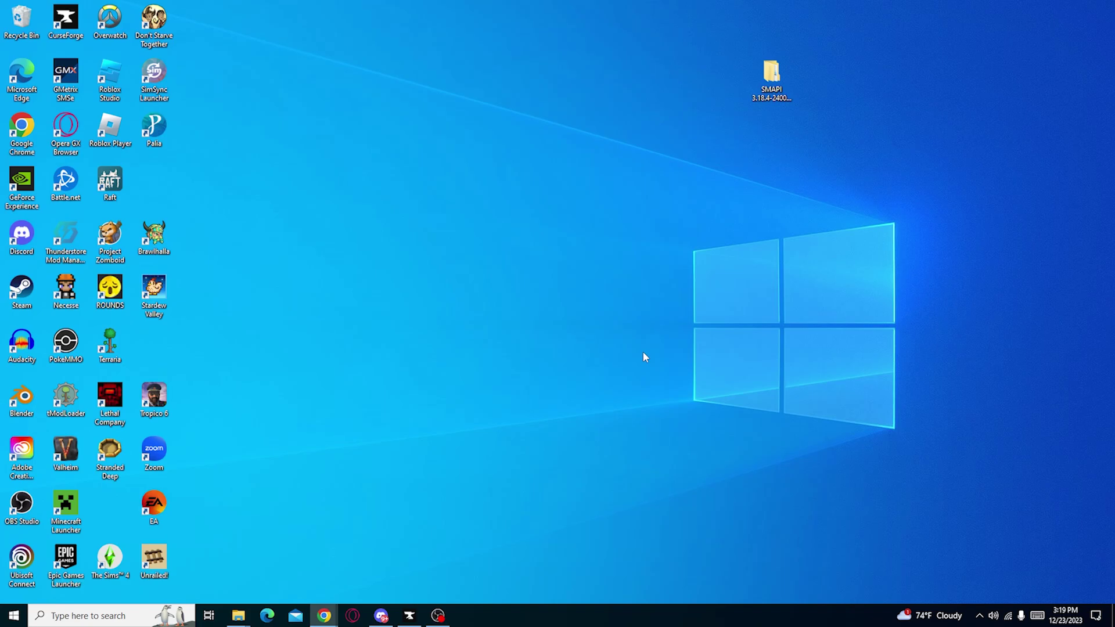
left_click(334, 620)
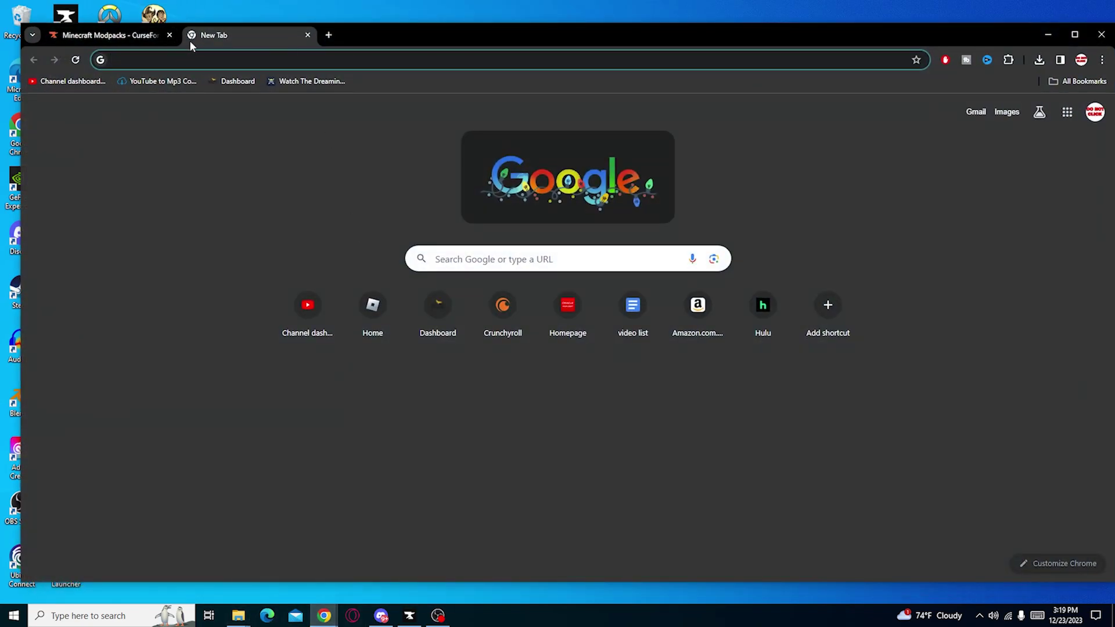
type("op")
left_click(189, 86)
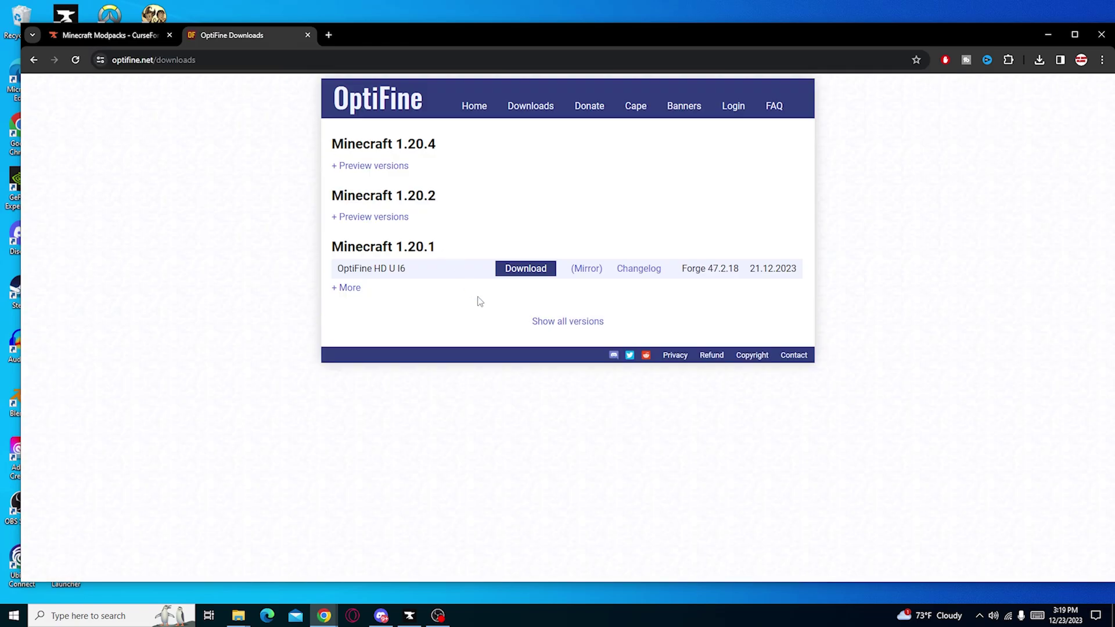
left_click(556, 330)
scroll(444, 382, "down", 6)
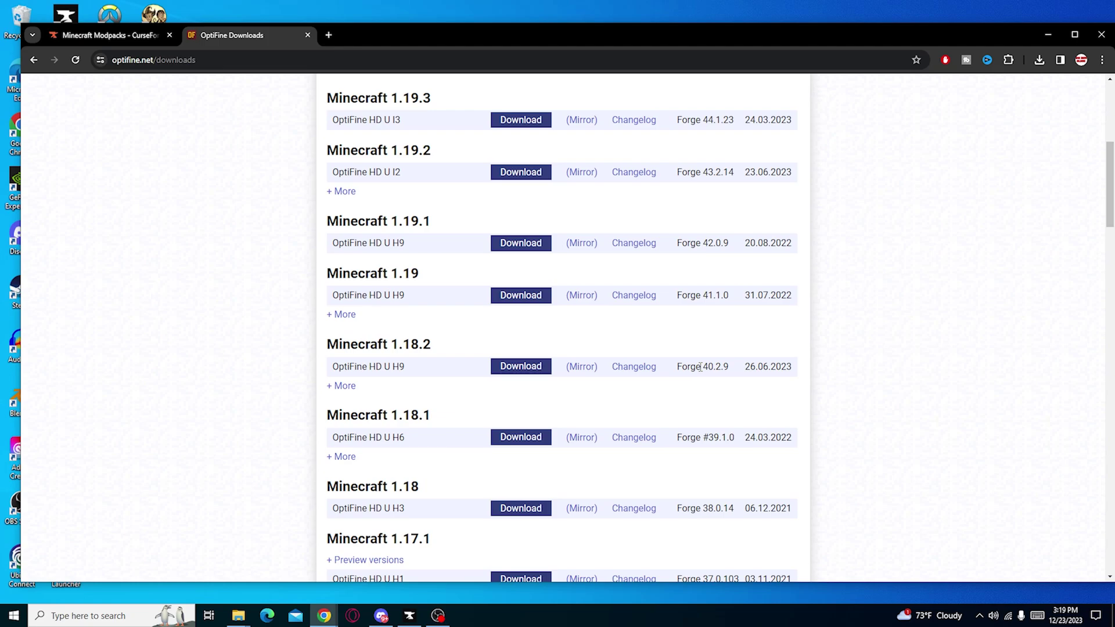
left_click(519, 372)
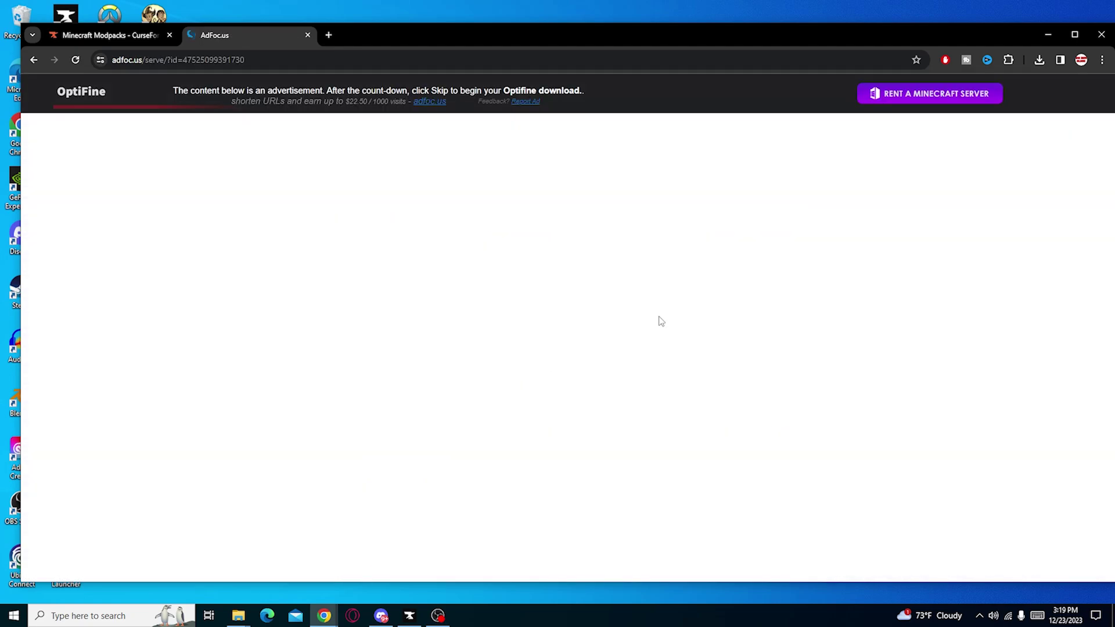
Step: Move the downloaded OptiFine_1.18.2_HD_U_H9 file from Downloads onto the desktop
left_click(1053, 33)
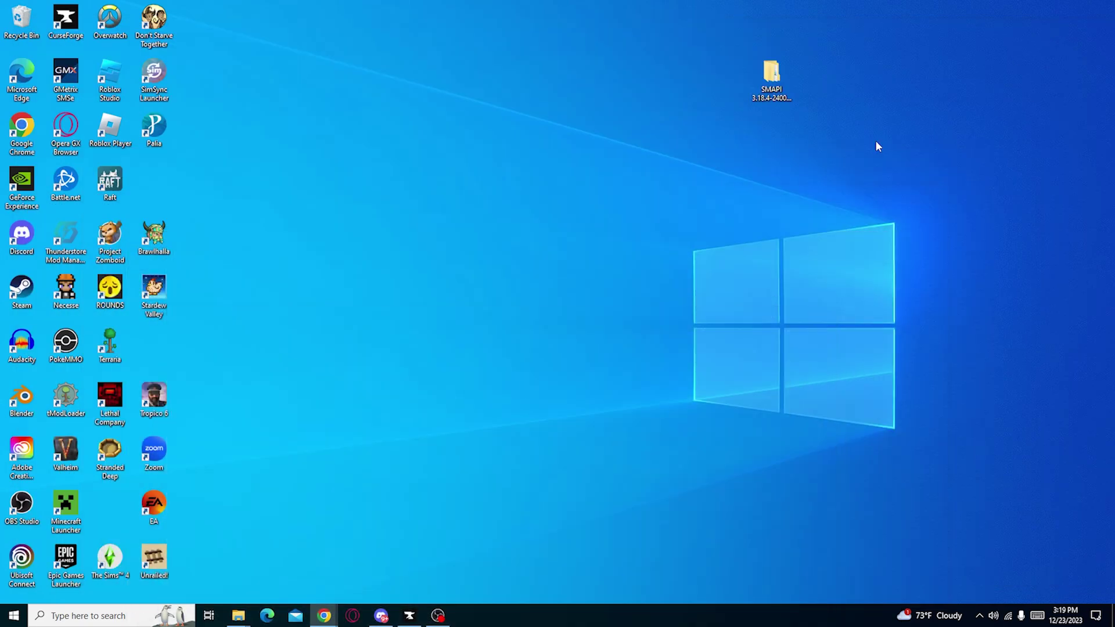
mouse_move(237, 618)
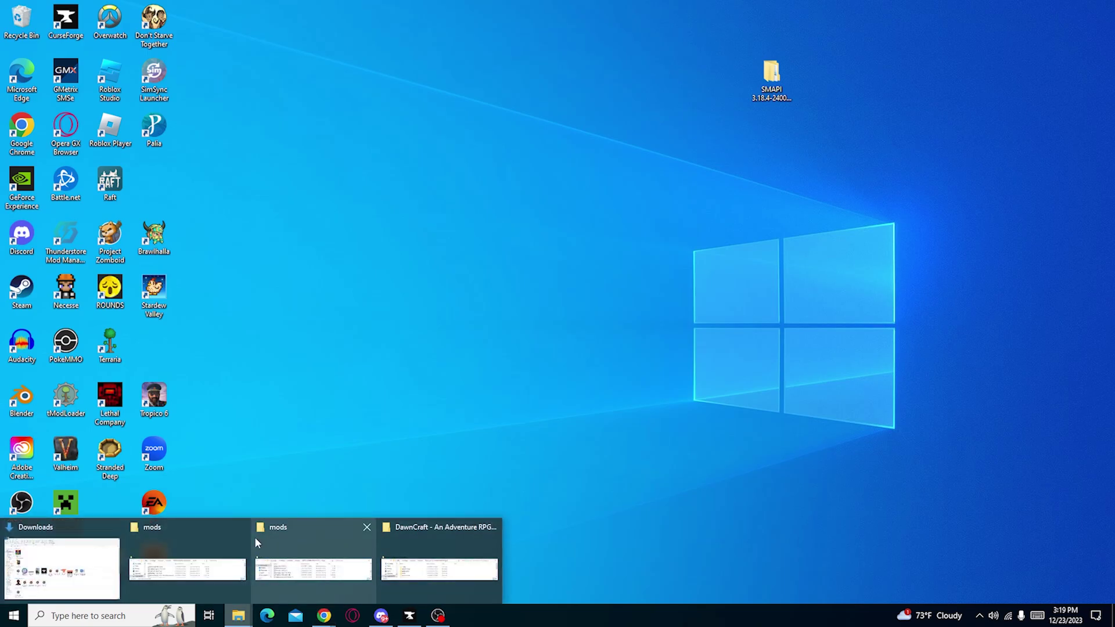
left_click(291, 528)
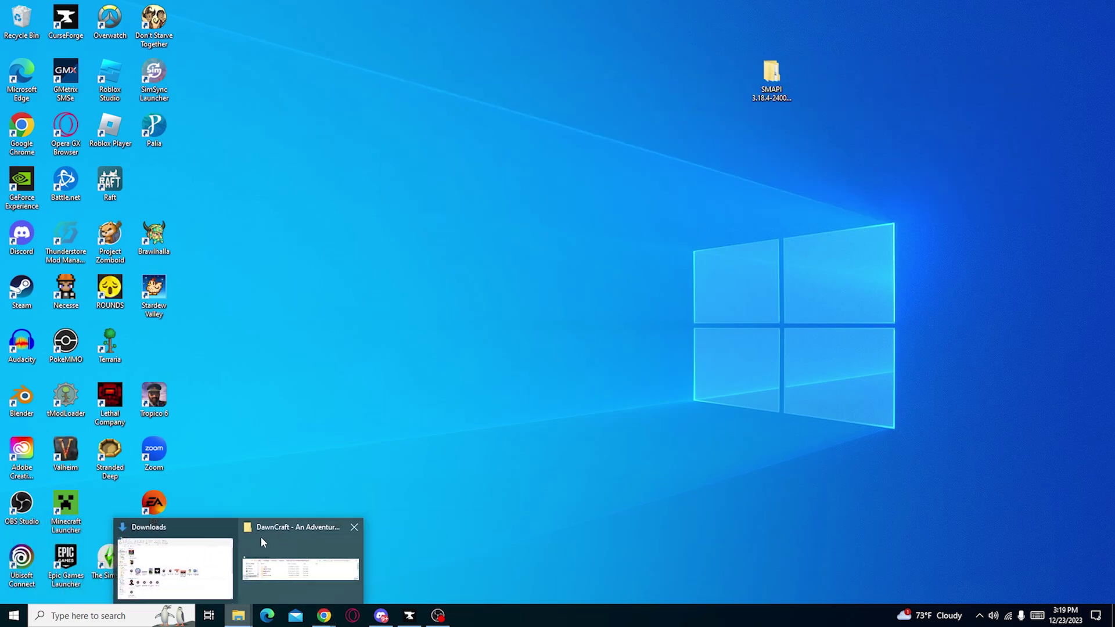
left_click(277, 535)
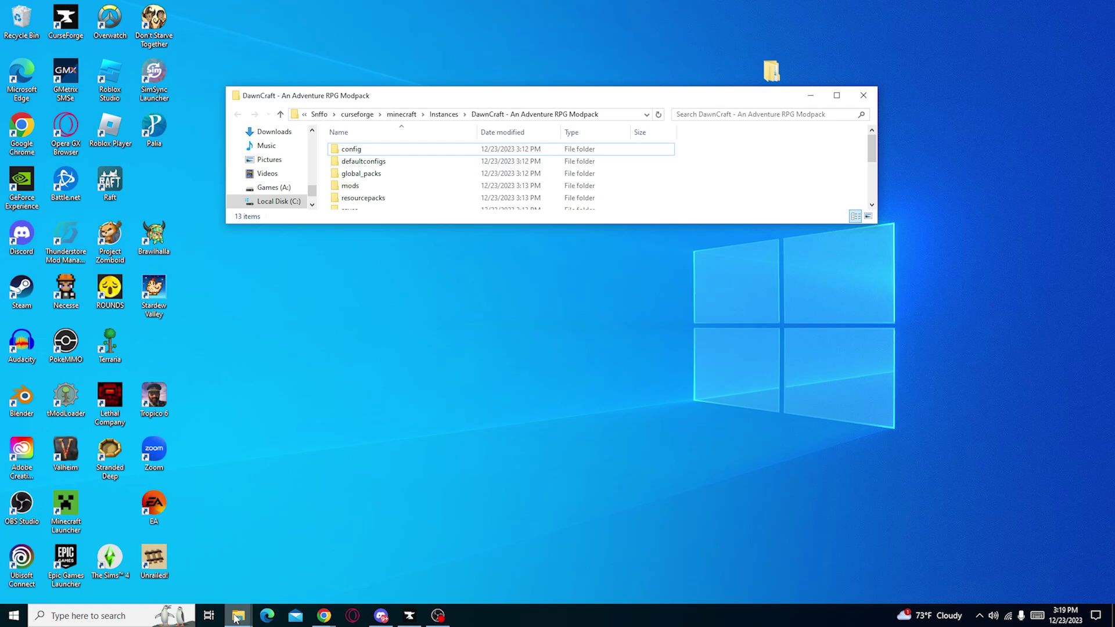
mouse_move(236, 618)
left_click(168, 558)
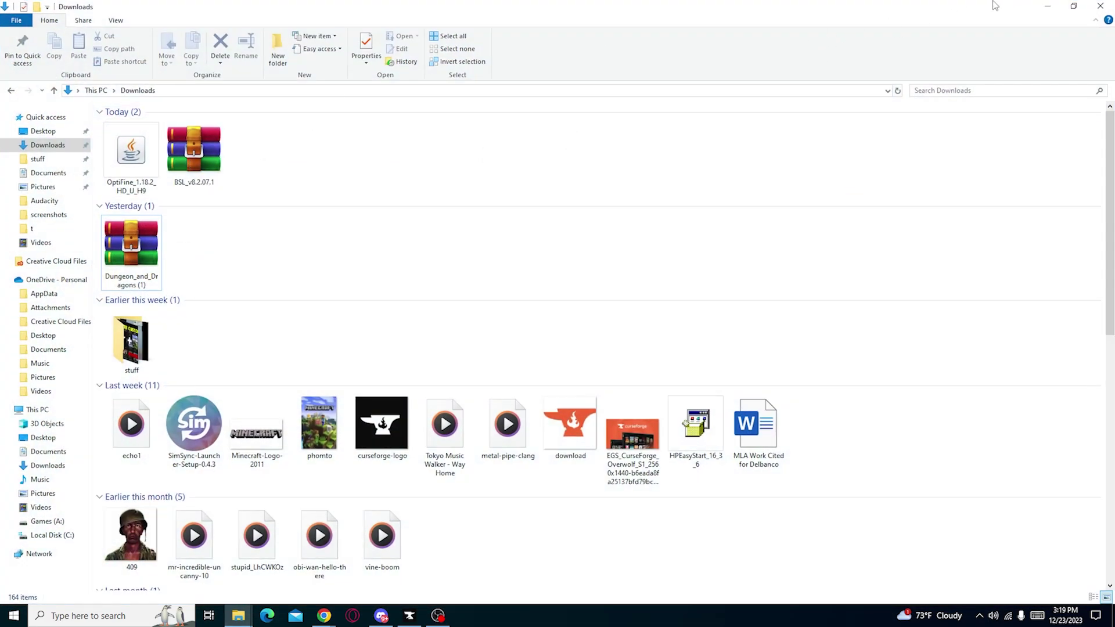
left_click(1082, 8)
left_click(435, 94)
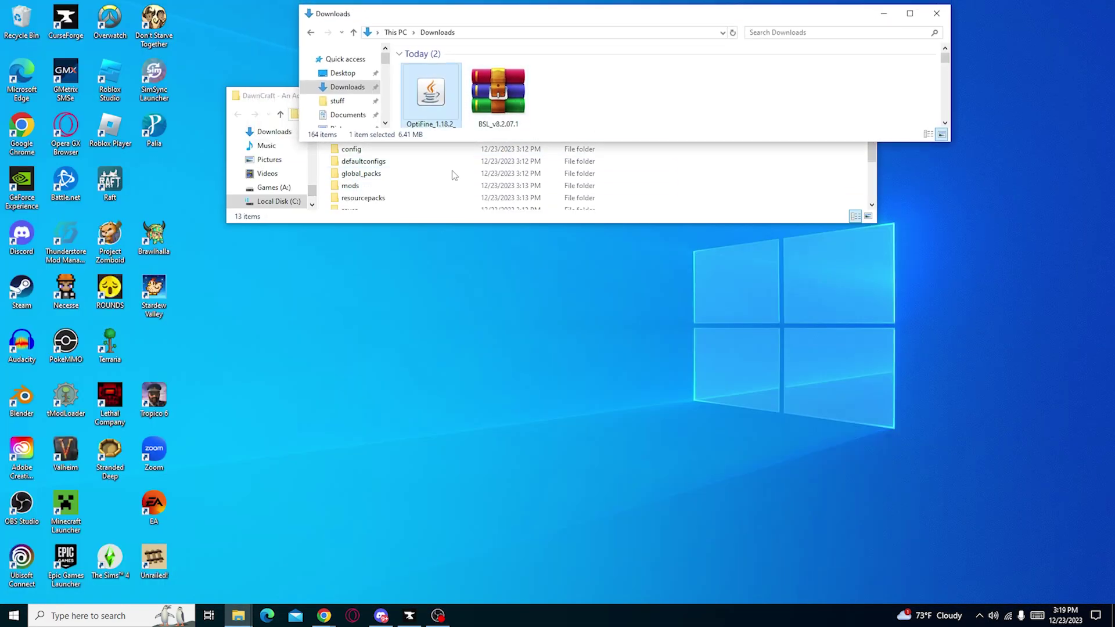
left_click_drag(676, 242, 595, 401)
left_click(936, 13)
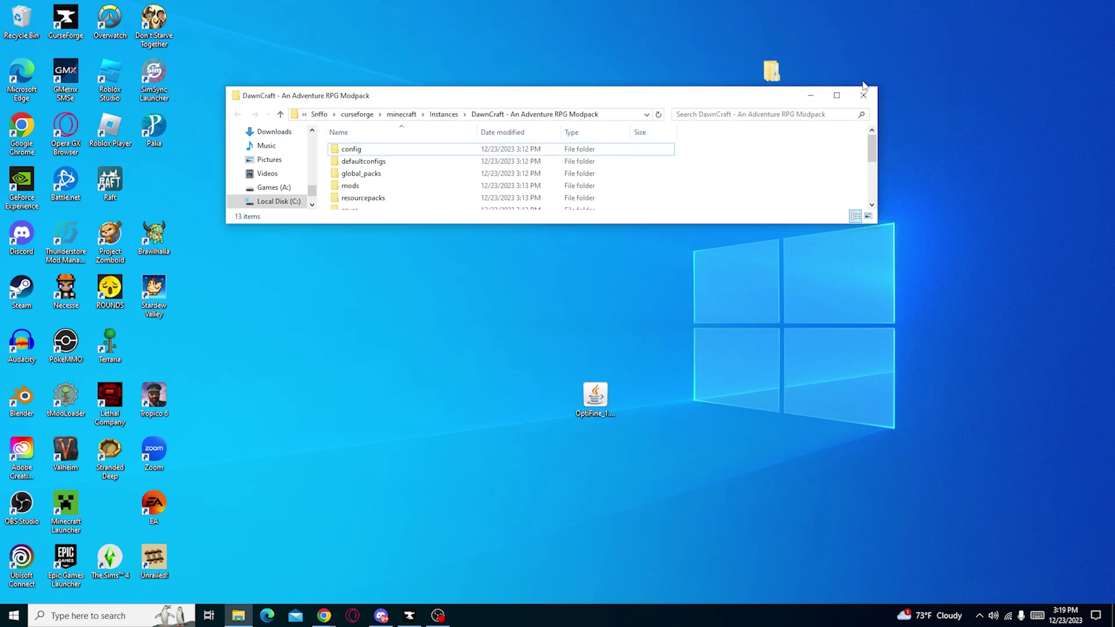
Step: Drag the OptiFine jar into DawnCraft's mods folder, bringing it to 273 items
double_click(830, 96)
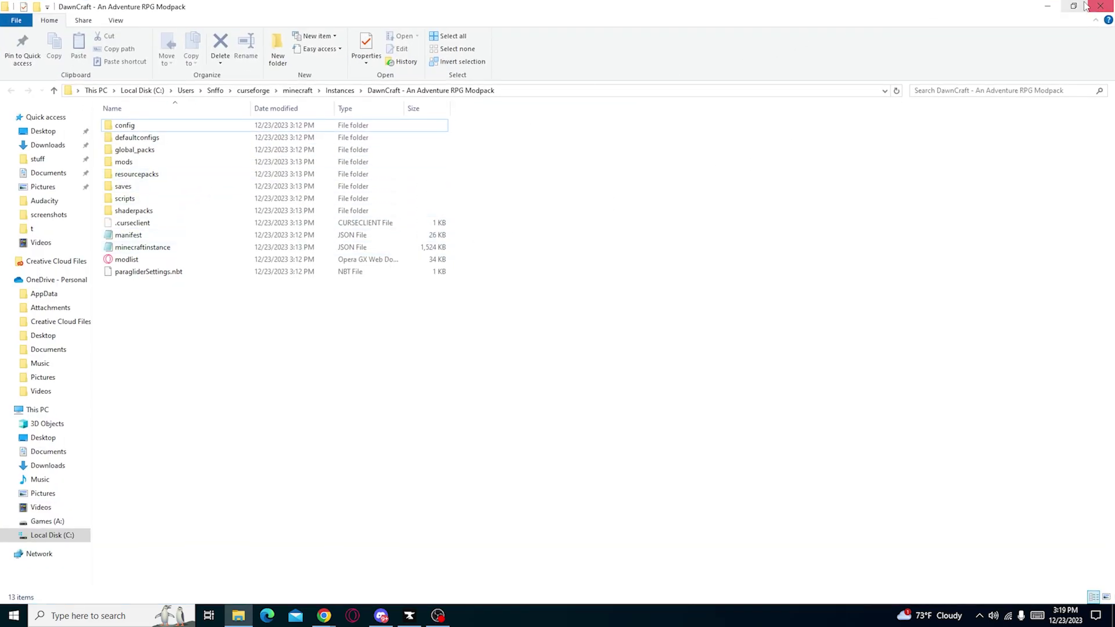
left_click(1084, 6)
double_click(350, 185)
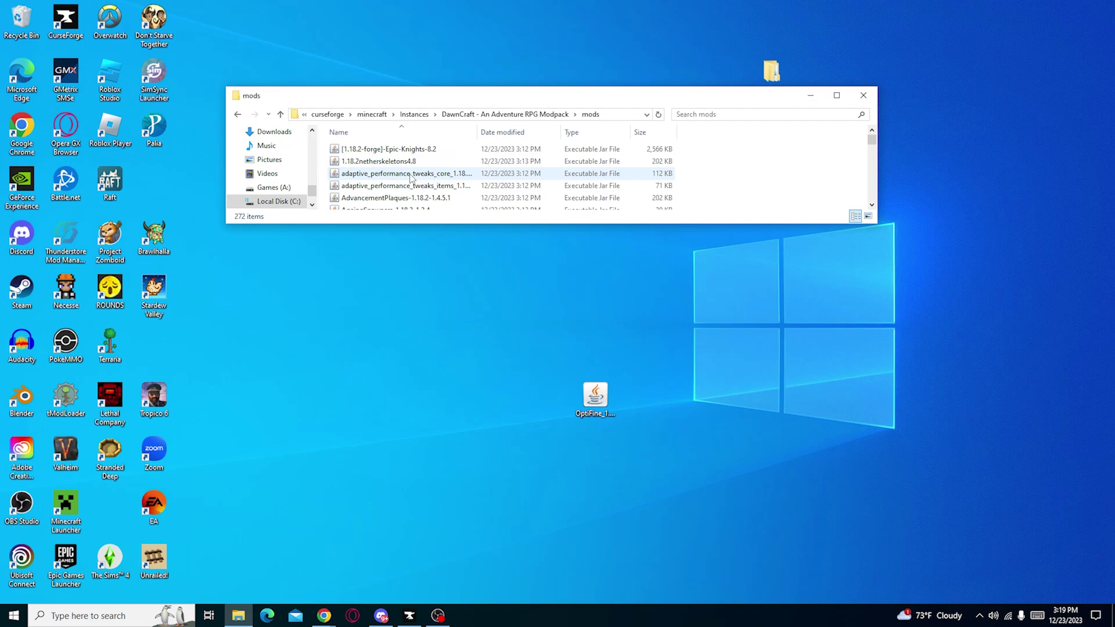
scroll(564, 166, "down", 4)
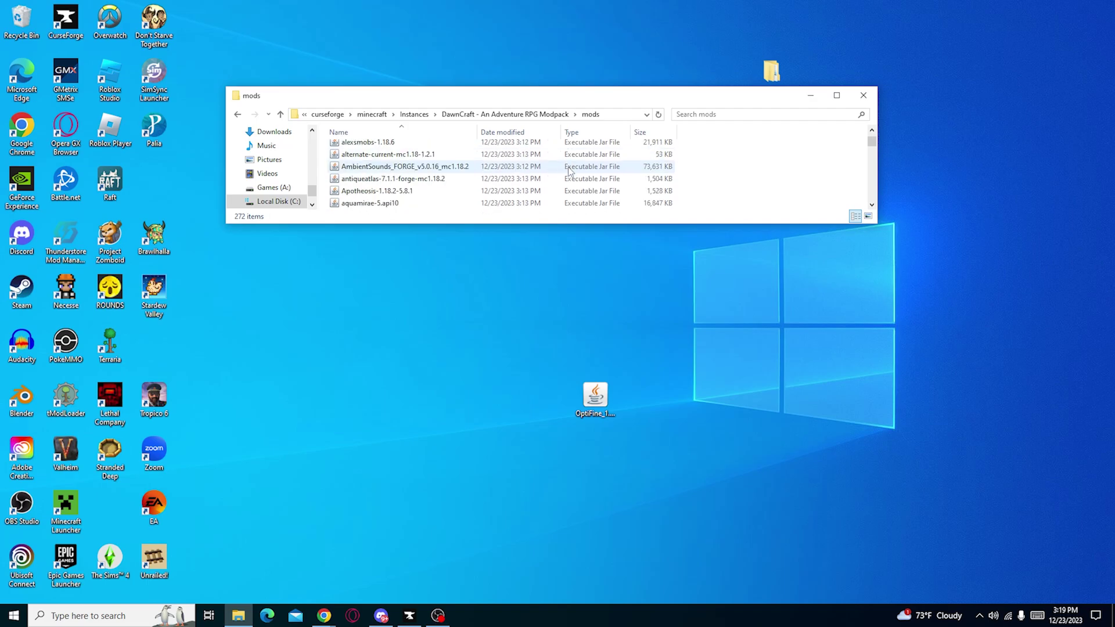
scroll(572, 177, "down", 3)
scroll(572, 185, "down", 3)
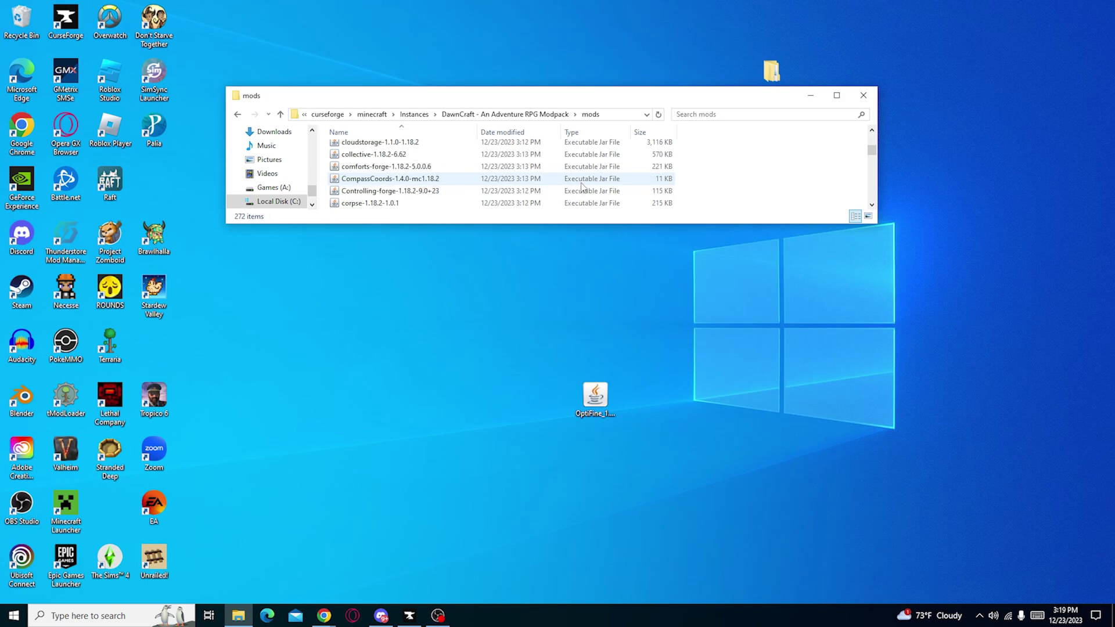
scroll(604, 176, "down", 1)
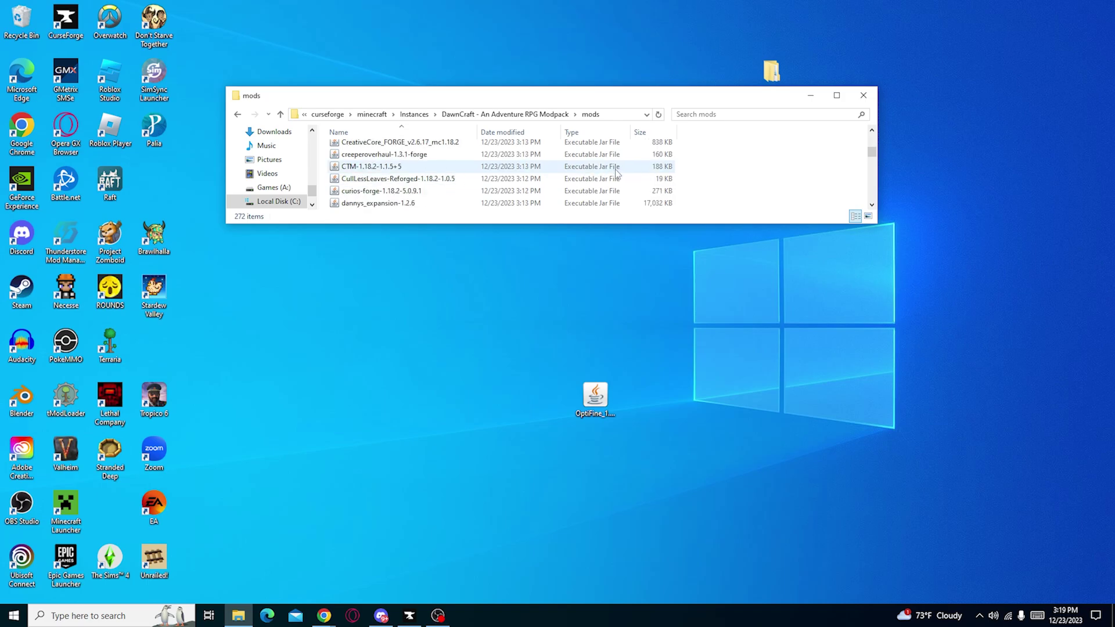
scroll(615, 177, "down", 1)
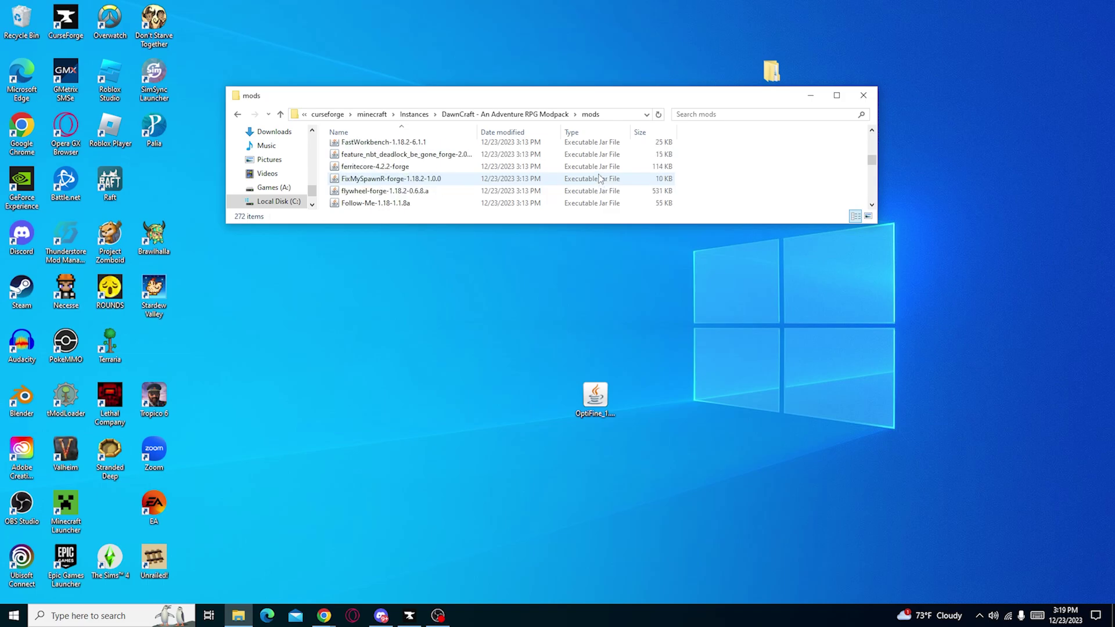
scroll(602, 177, "down", 4)
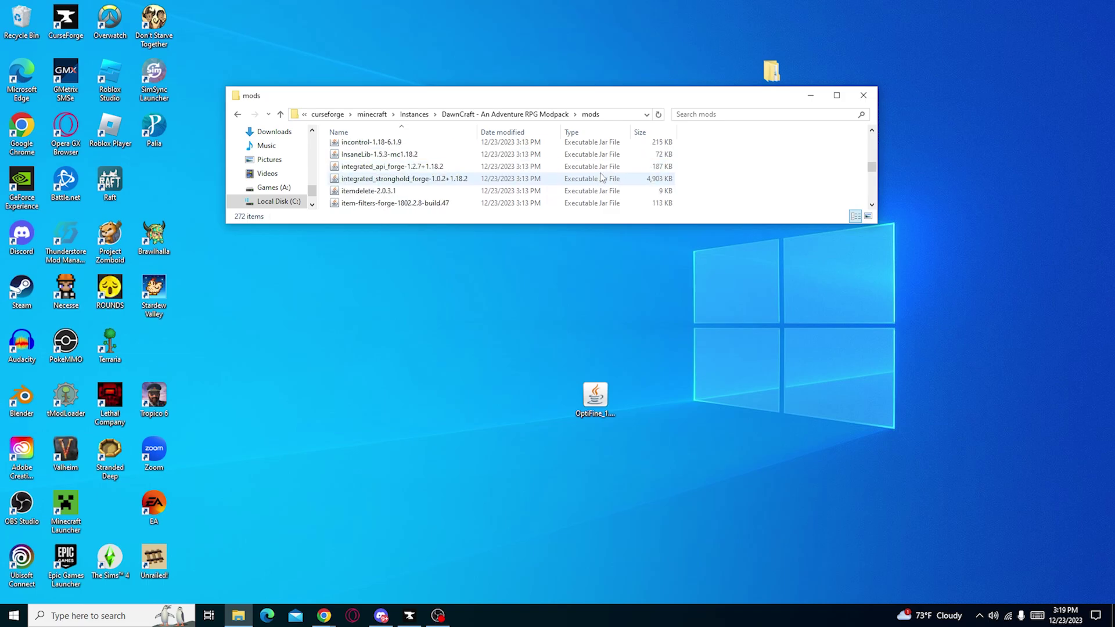
scroll(600, 175, "down", 5)
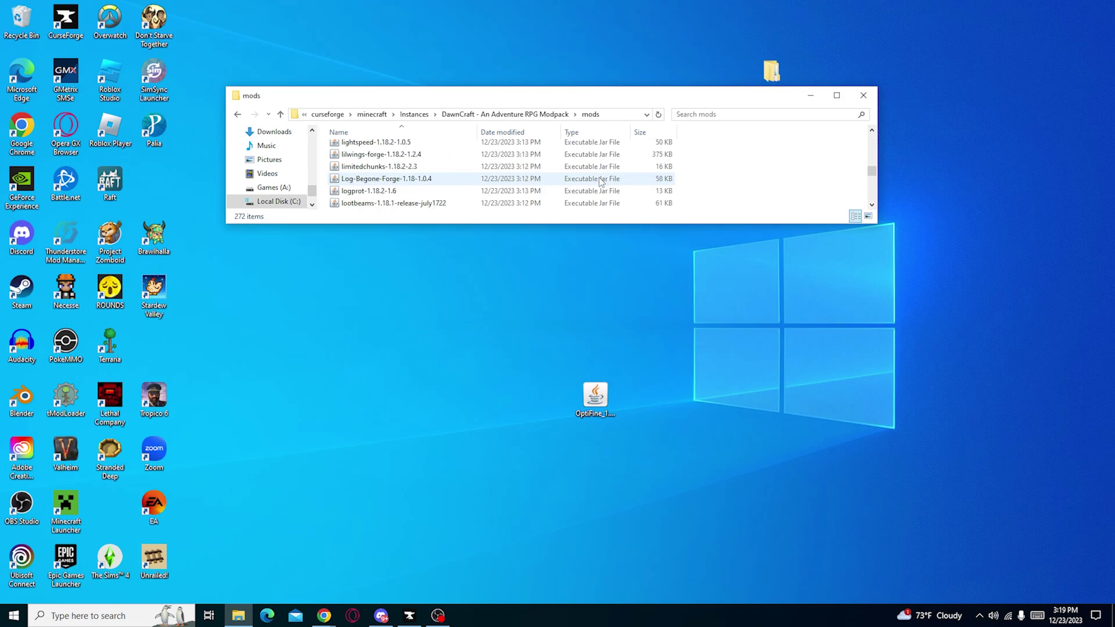
scroll(582, 186, "down", 5)
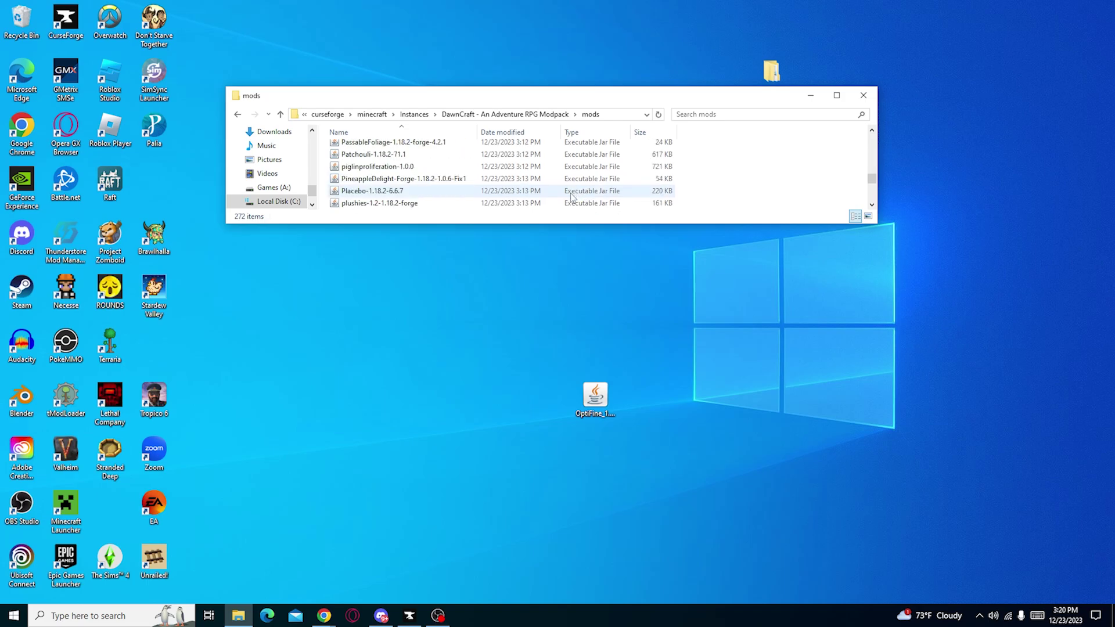
scroll(581, 189, "down", 6)
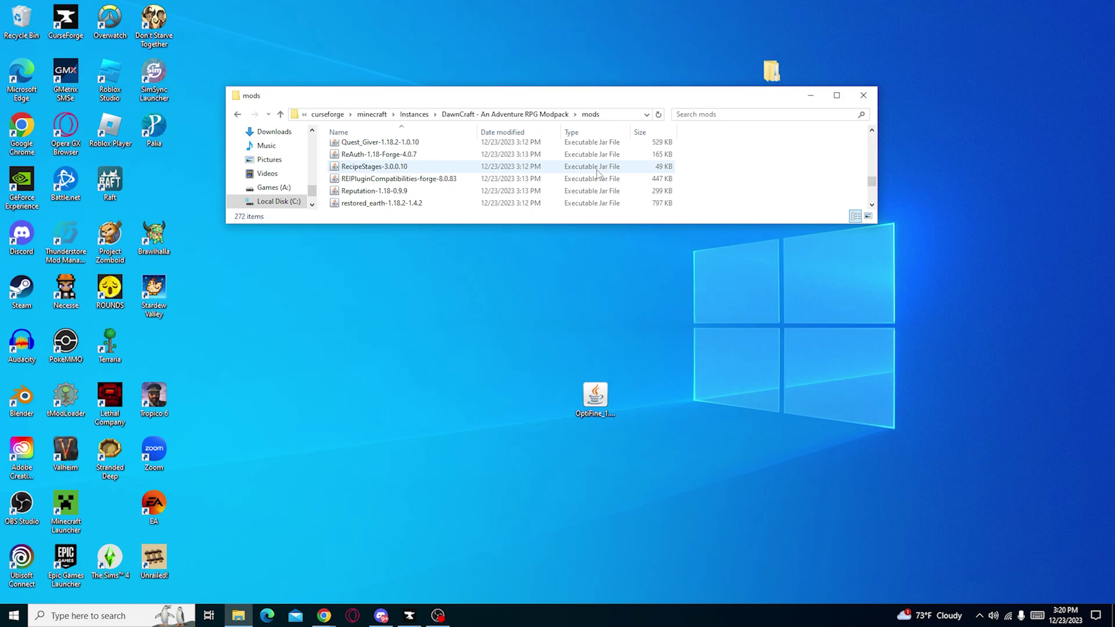
scroll(590, 182, "down", 6)
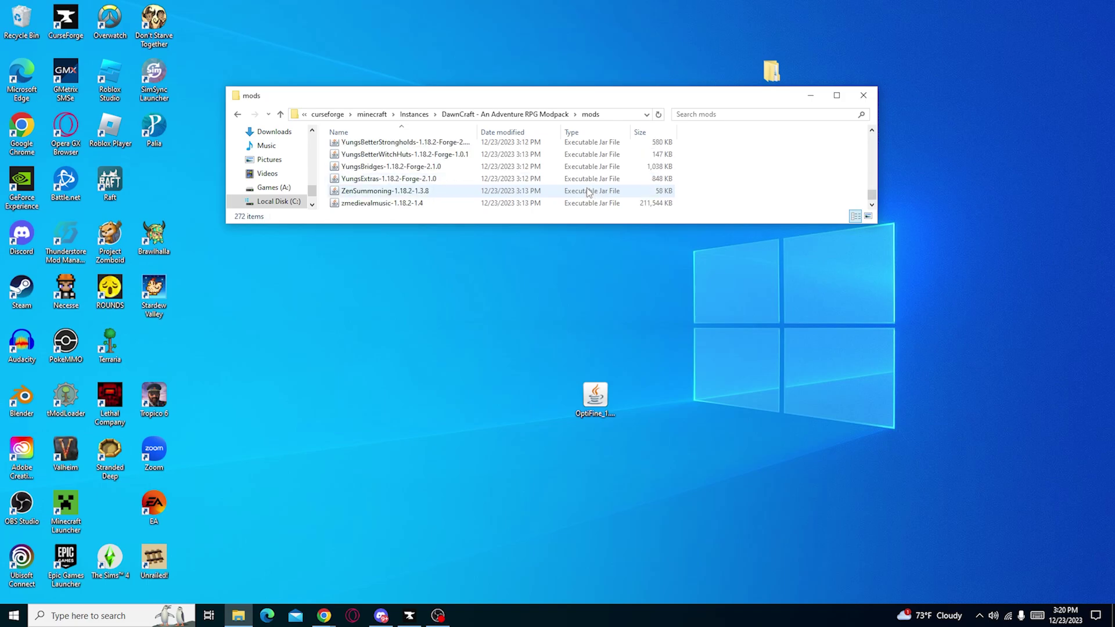
left_click(604, 404)
left_click_drag(604, 404, 584, 174)
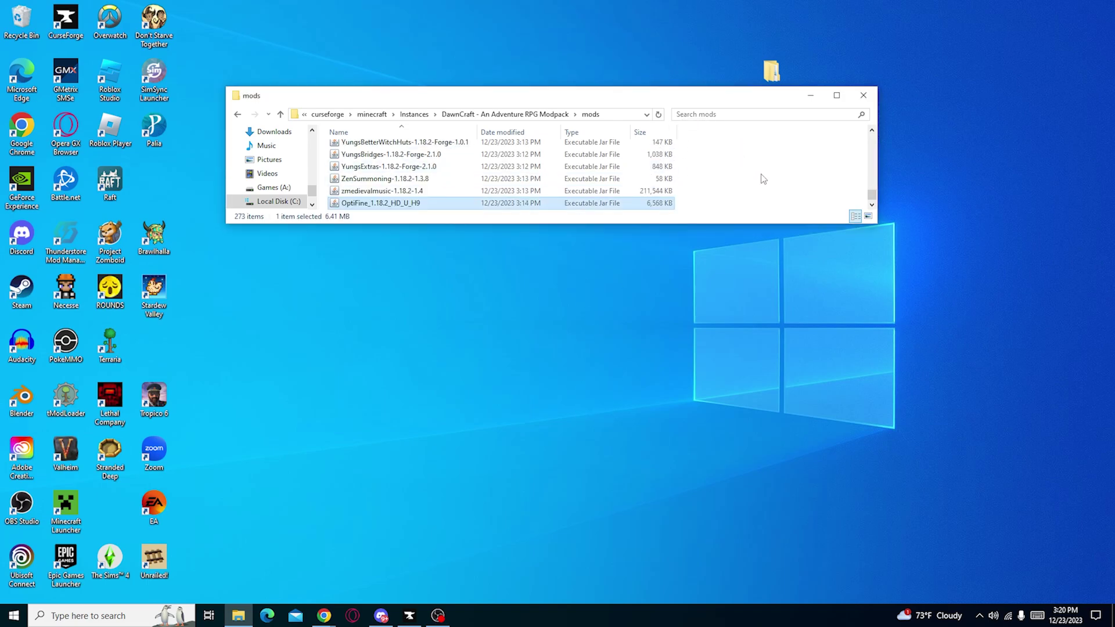
Step: Launch DawnCraft from CurseForge and press PLAY in the Minecraft Launcher
left_click(864, 96)
left_click(409, 616)
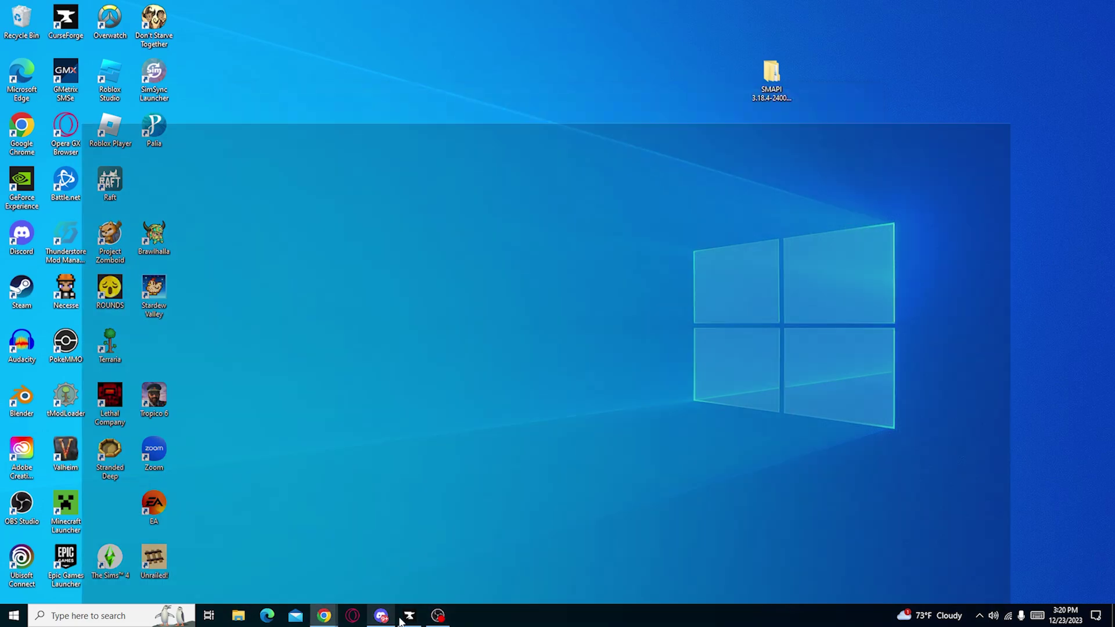
left_click(830, 134)
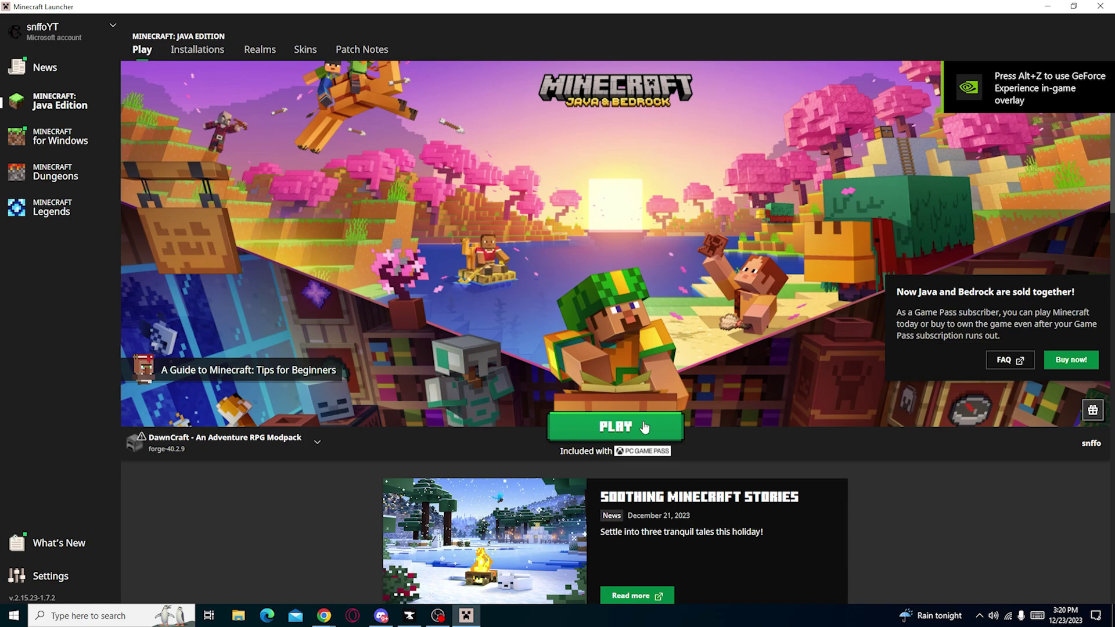
mouse_move(169, 460)
left_click(667, 426)
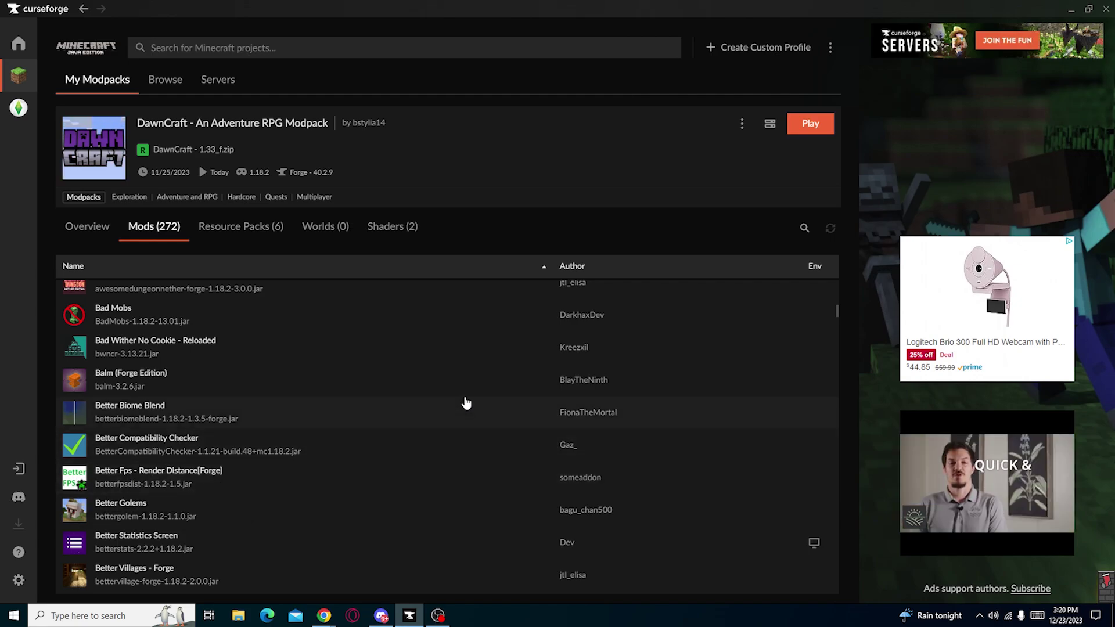
Step: Scroll through DawnCraft's mod list, then return to the My Modpacks grid
scroll(325, 416, "down", 2)
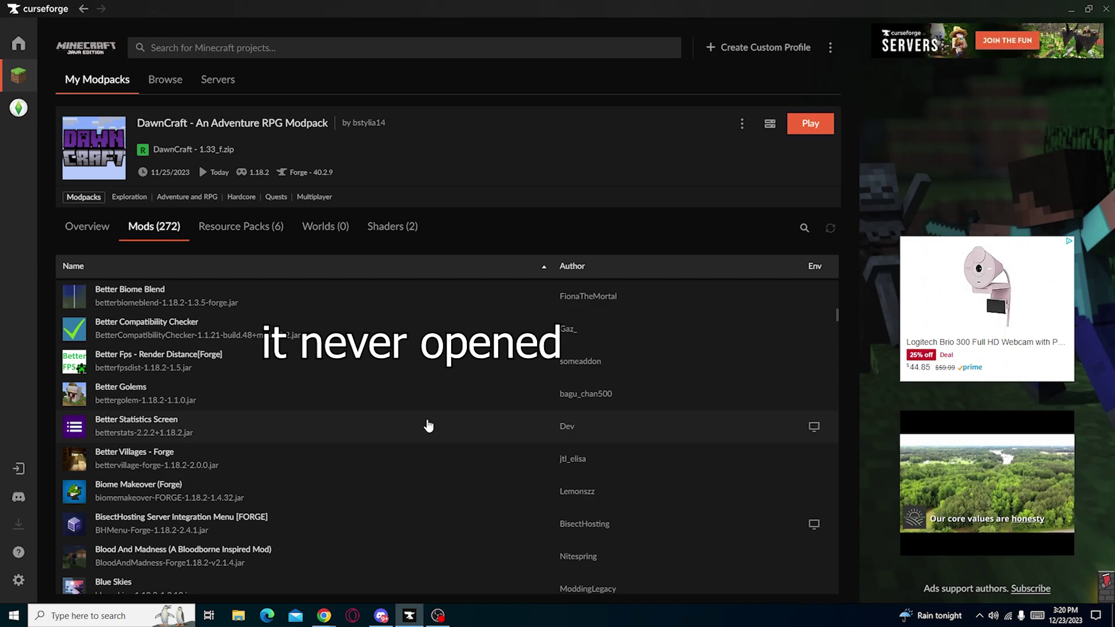
scroll(424, 418, "up", 9)
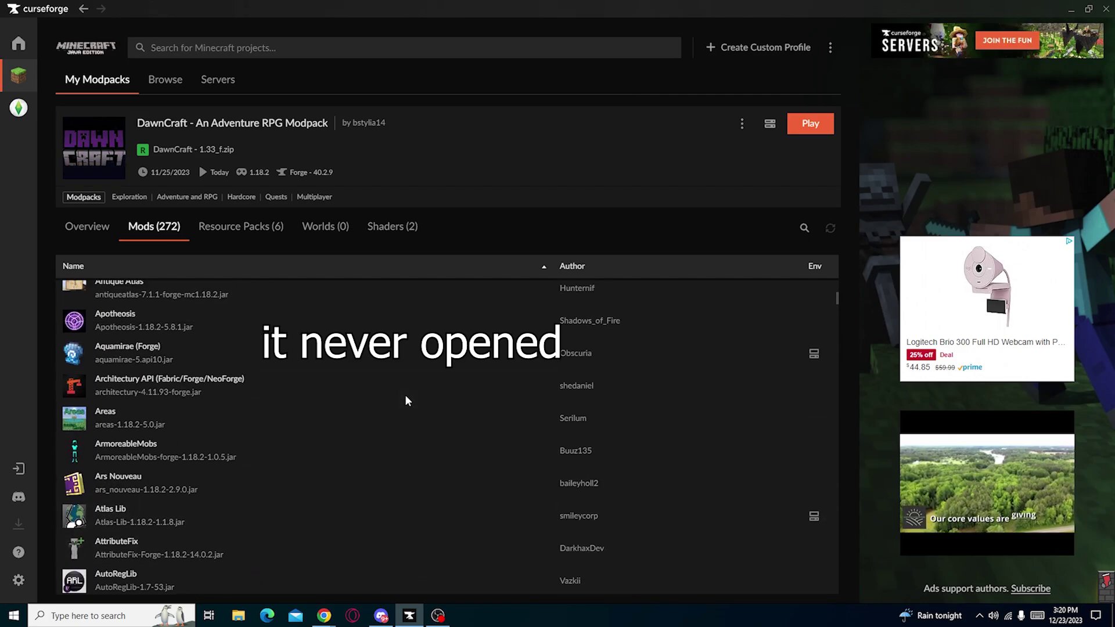
scroll(406, 400, "up", 6)
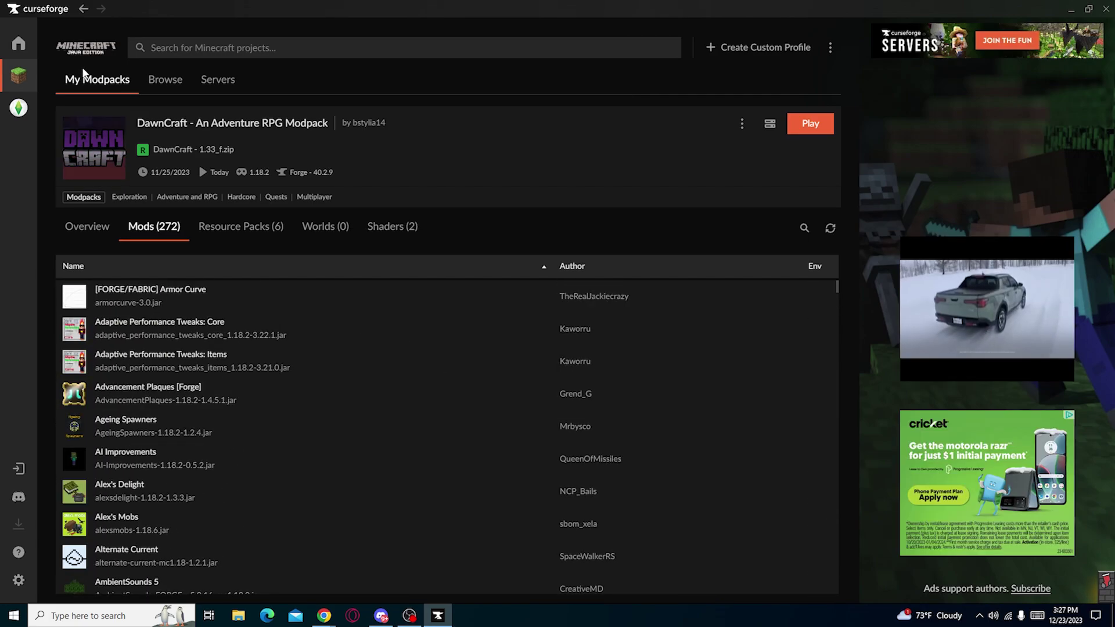
left_click(93, 87)
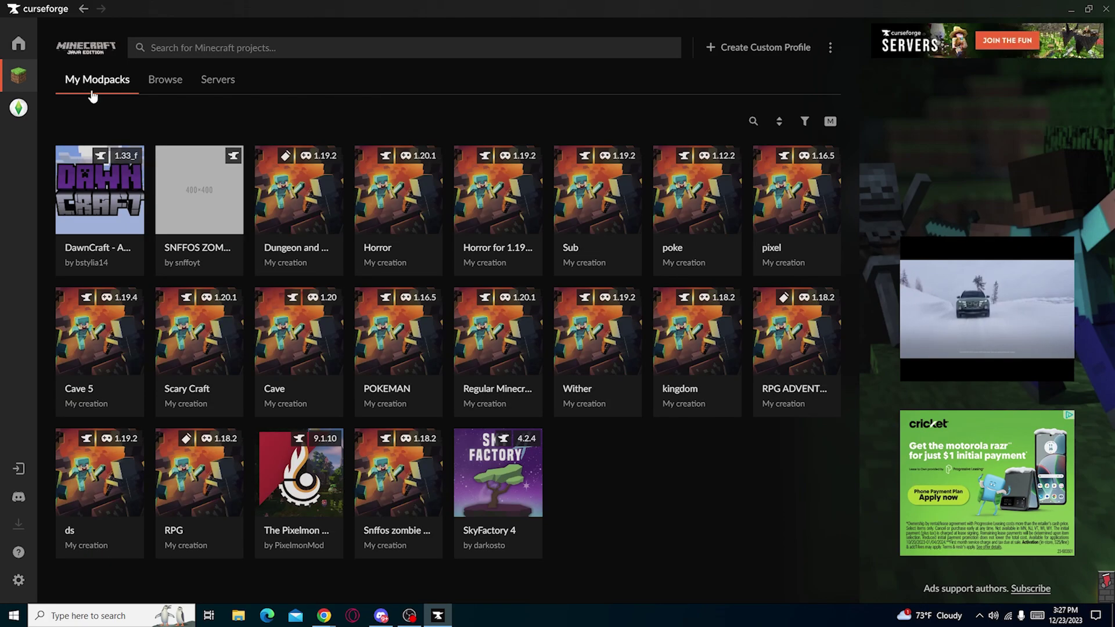
Step: Open The Pixelmon Modpack, then expand the older Minecraft 1.16.5 builds on OptiFine's downloads page
left_click(325, 491)
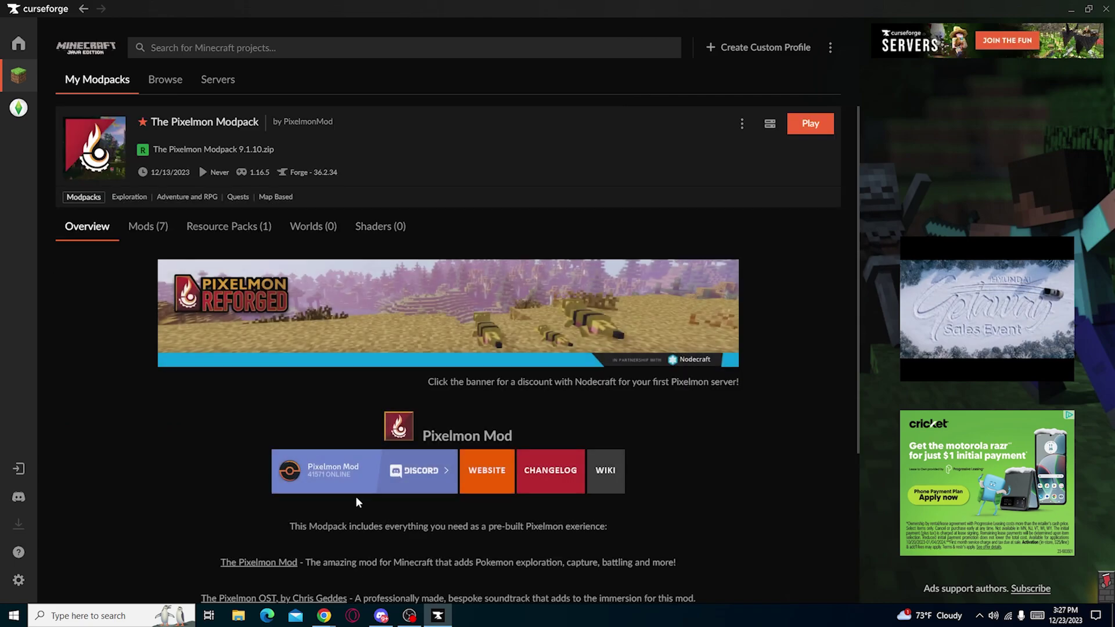
left_click(383, 561)
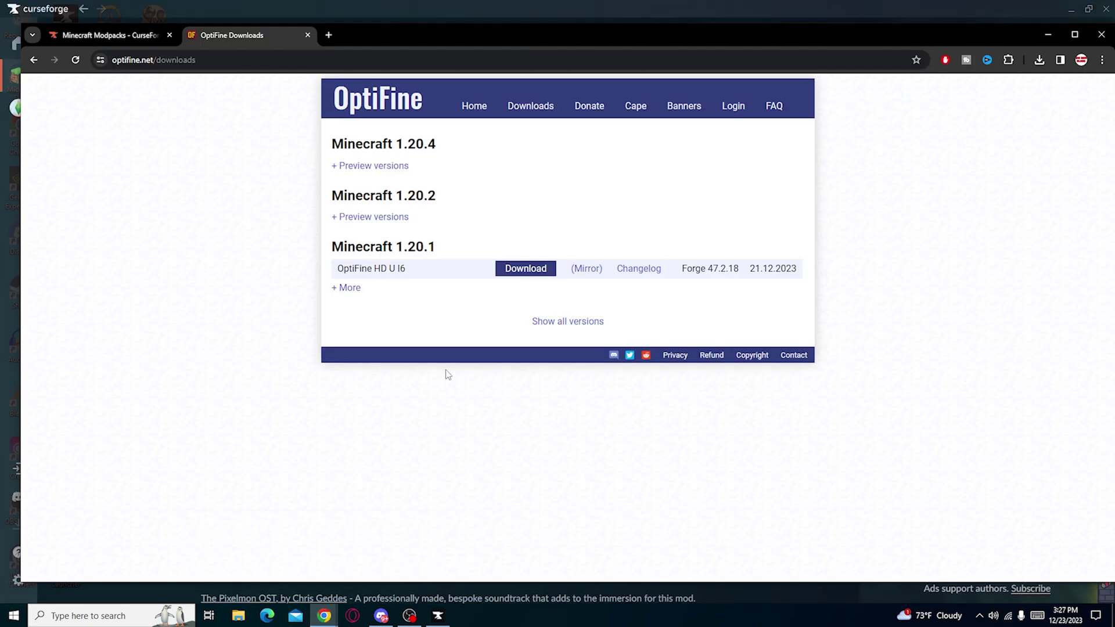
left_click(584, 323)
scroll(586, 330, "down", 9)
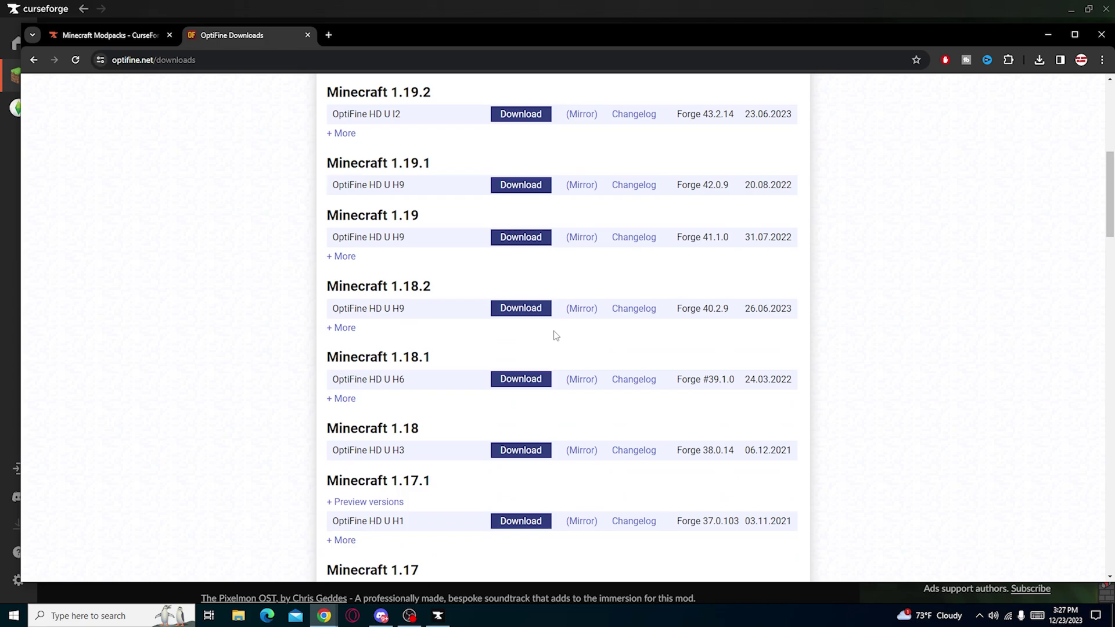
scroll(556, 335, "down", 5)
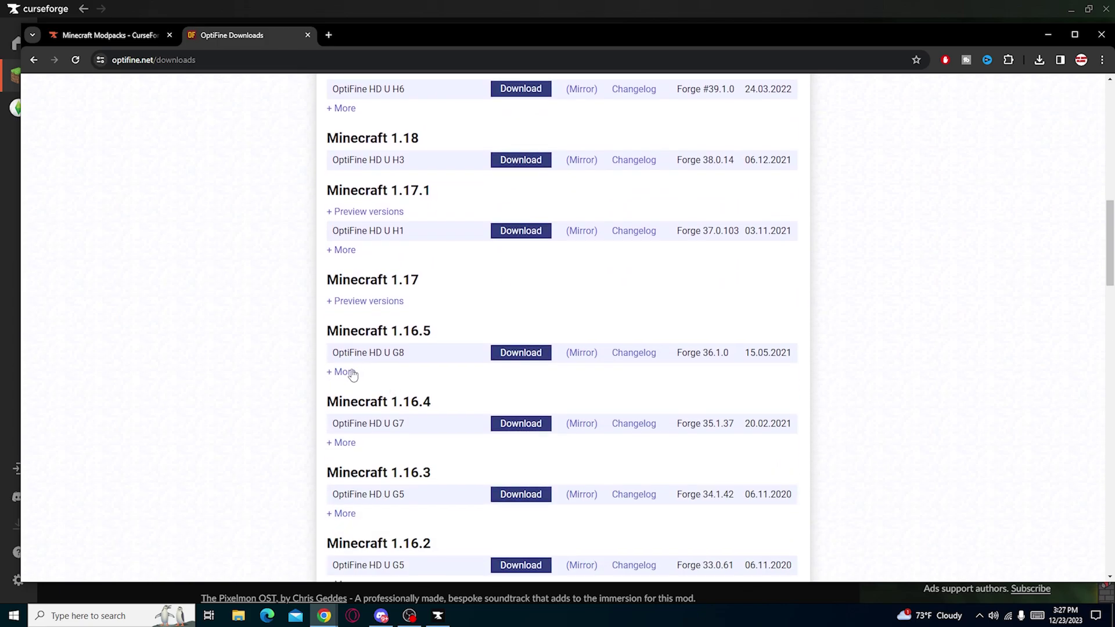
left_click(345, 373)
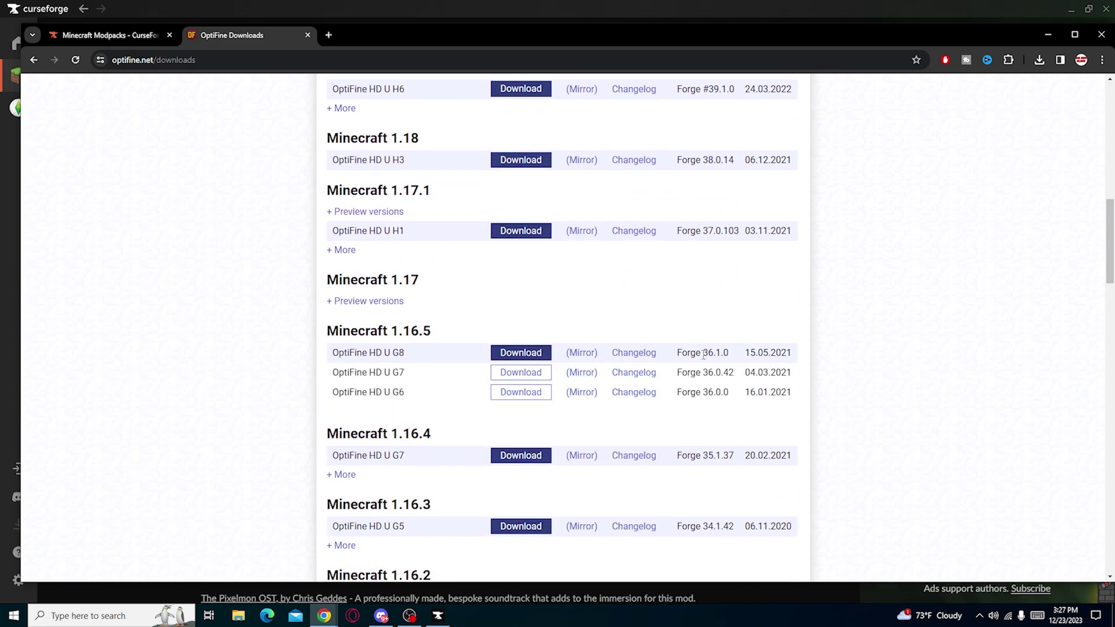
Step: Download OptiFine 1.16.5 HD U G8 and confirm the jar finished downloading
left_click(438, 615)
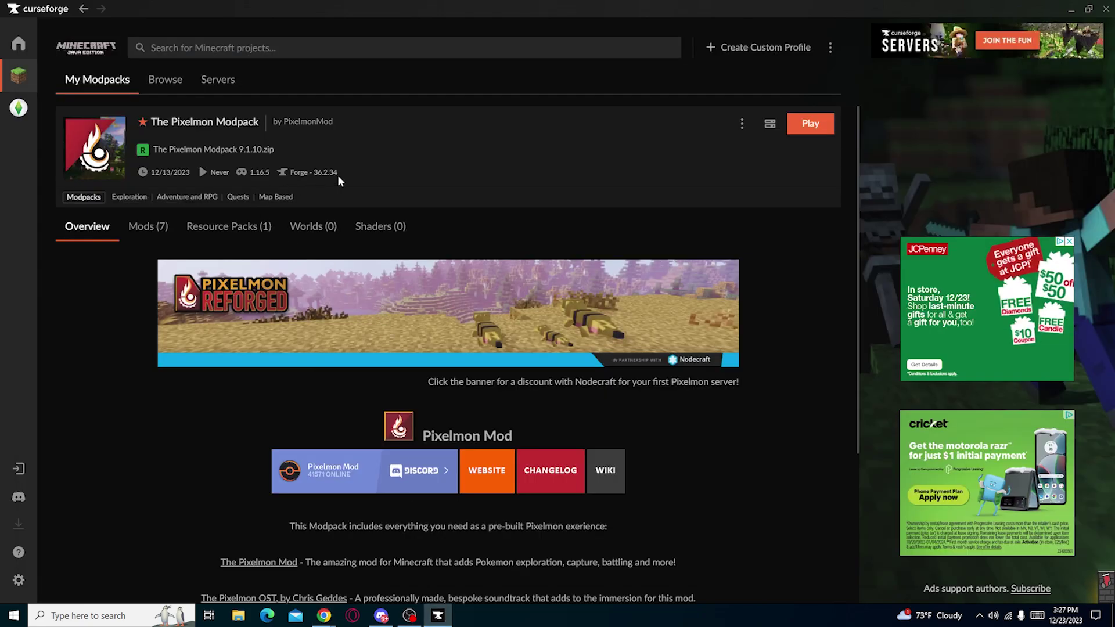
left_click(391, 574)
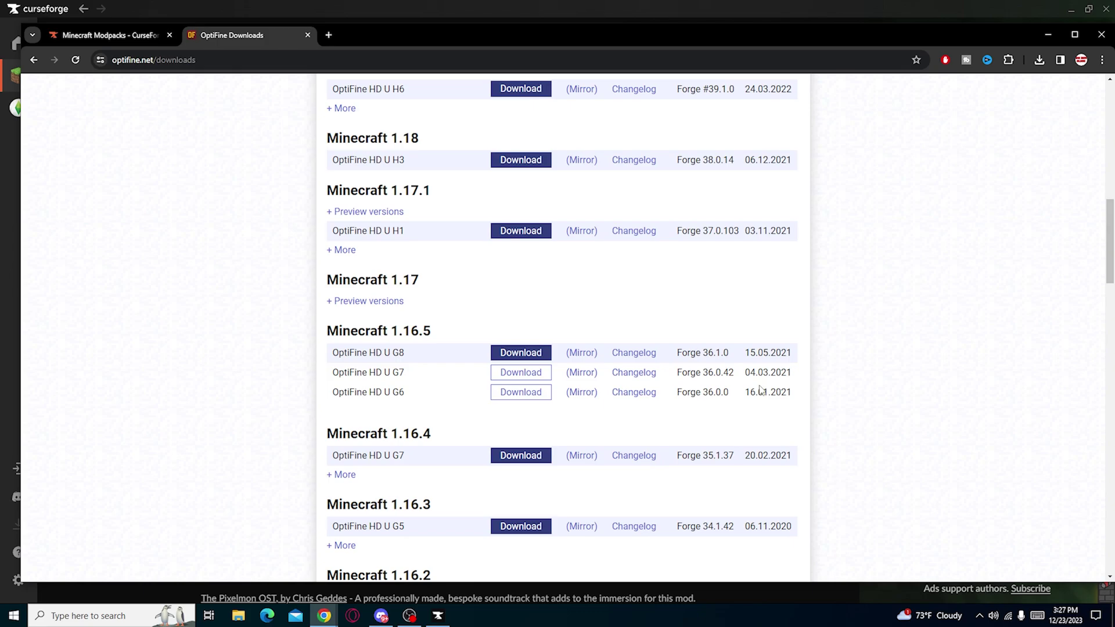
left_click(582, 353)
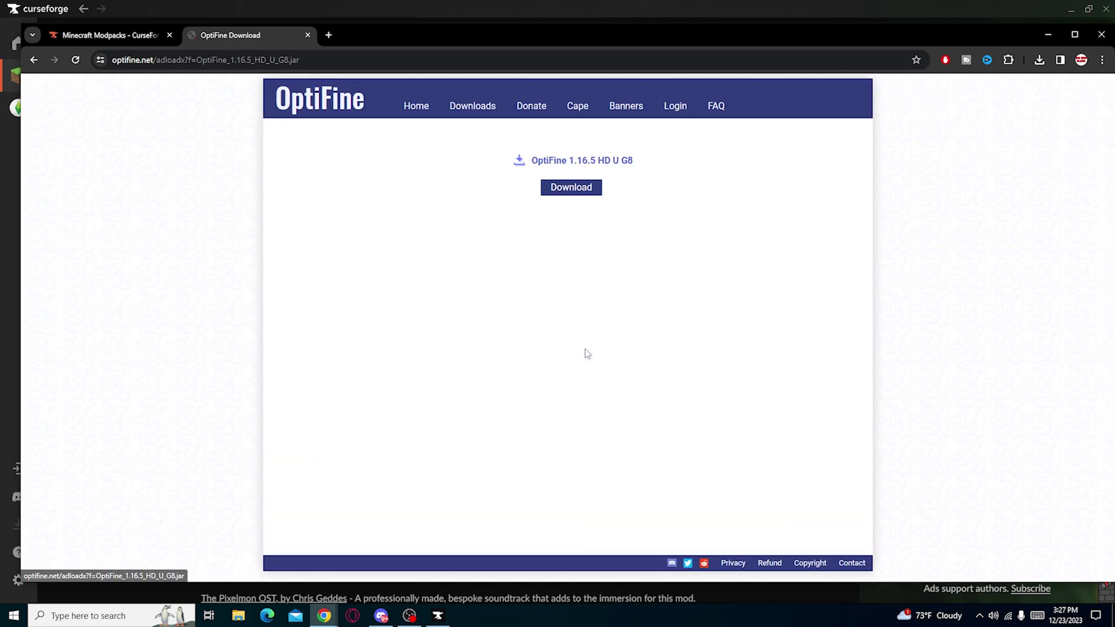
left_click(583, 193)
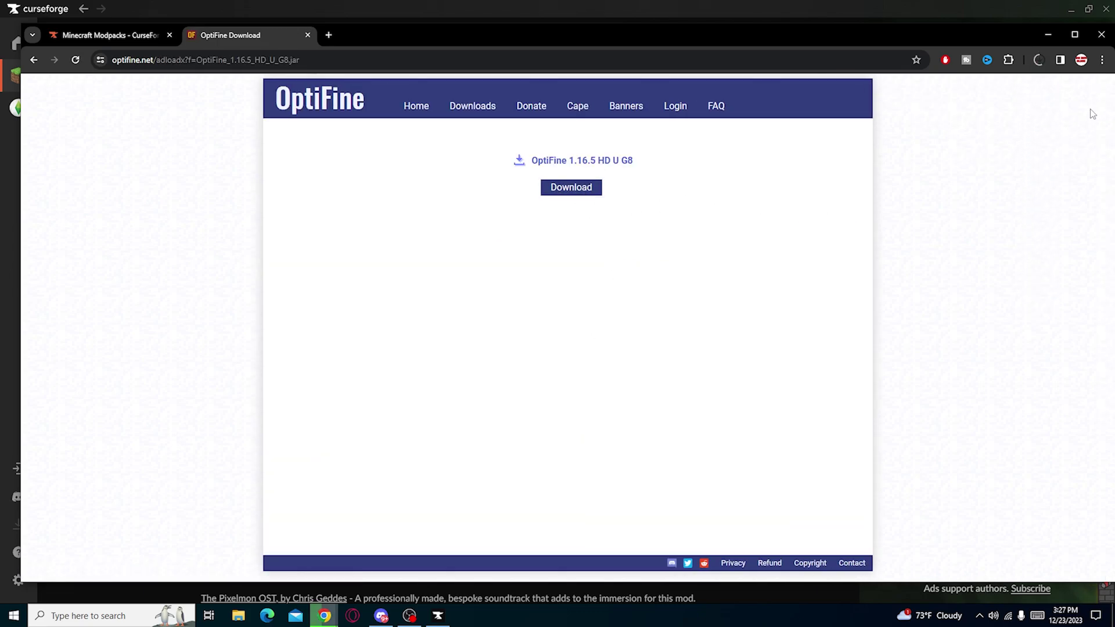
left_click(1074, 14)
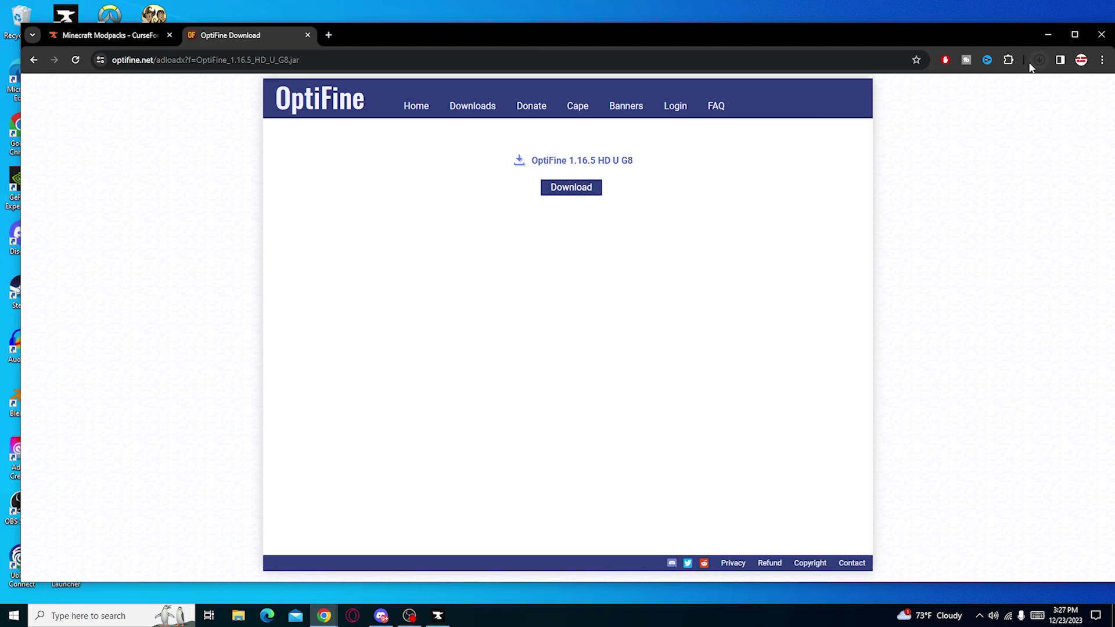
left_click(1037, 61)
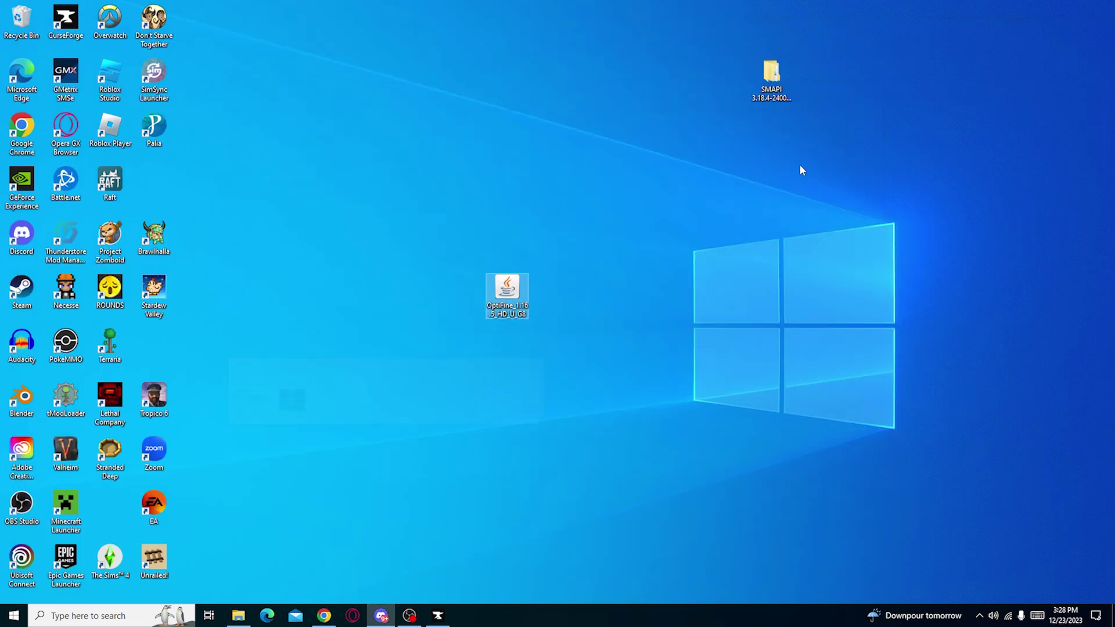
Step: Open The Pixelmon Modpack's instance folder through the three-dot menu's Open Folder
left_click(443, 618)
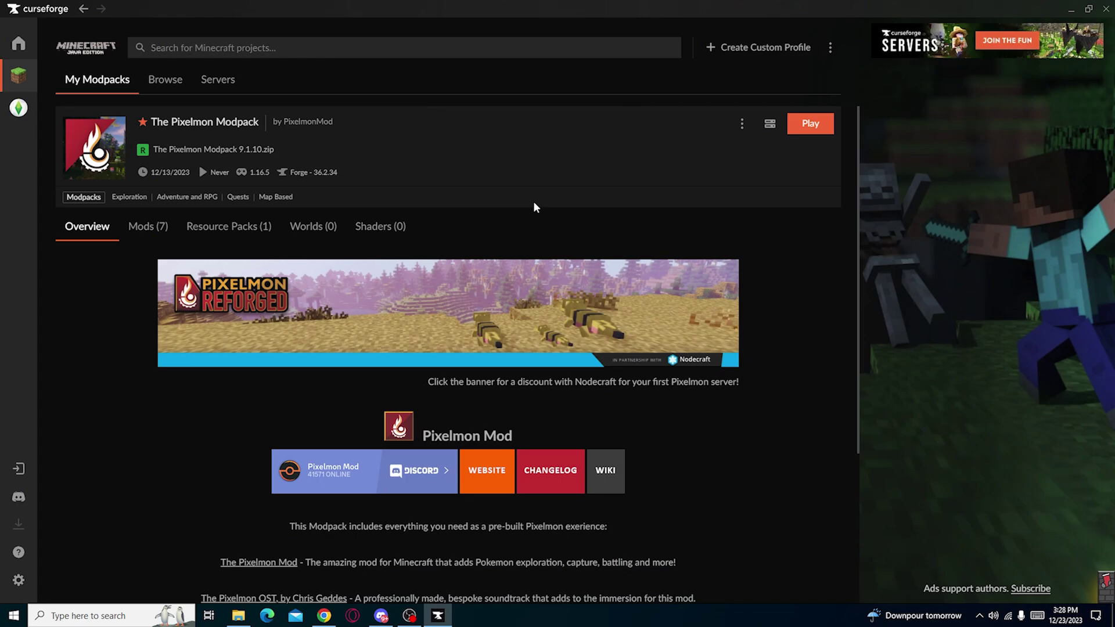
left_click(742, 123)
left_click(636, 232)
left_click(1073, 11)
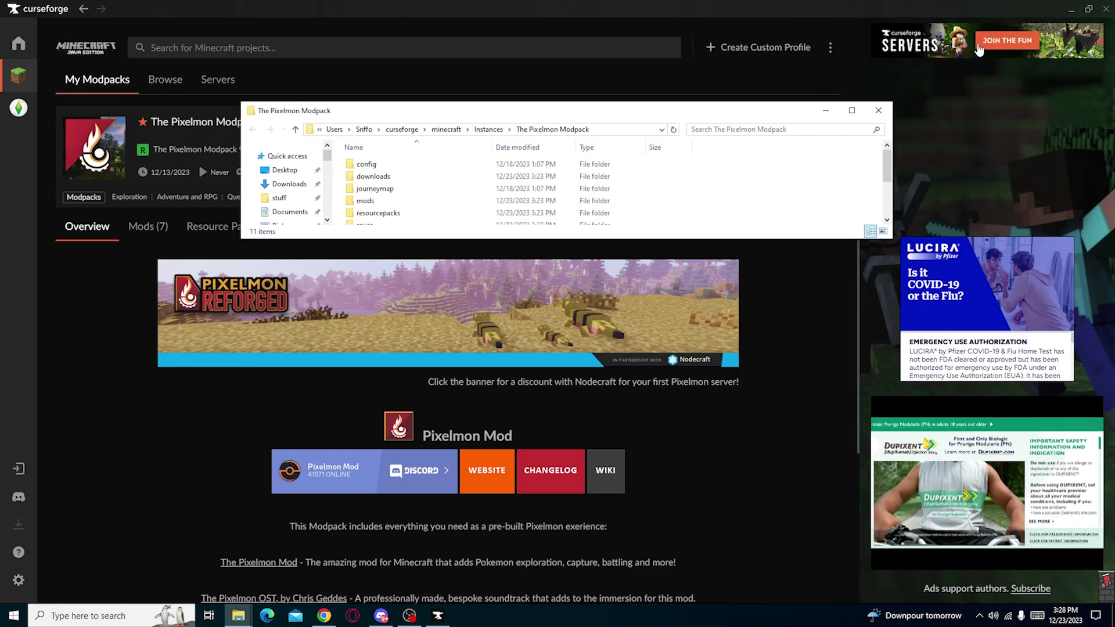
left_click(1073, 12)
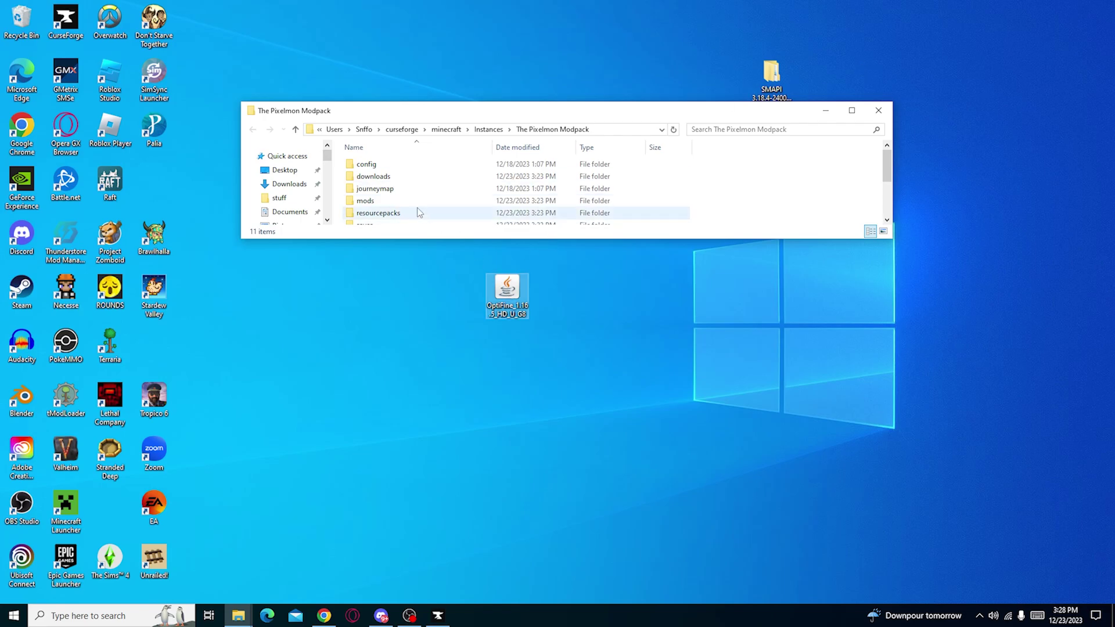
Step: Move the OptiFine 1.16.5 HD U G8 jar into the mods folder and bring CurseForge back
left_click(388, 204)
double_click(387, 203)
left_click_drag(507, 293, 730, 187)
left_click(824, 112)
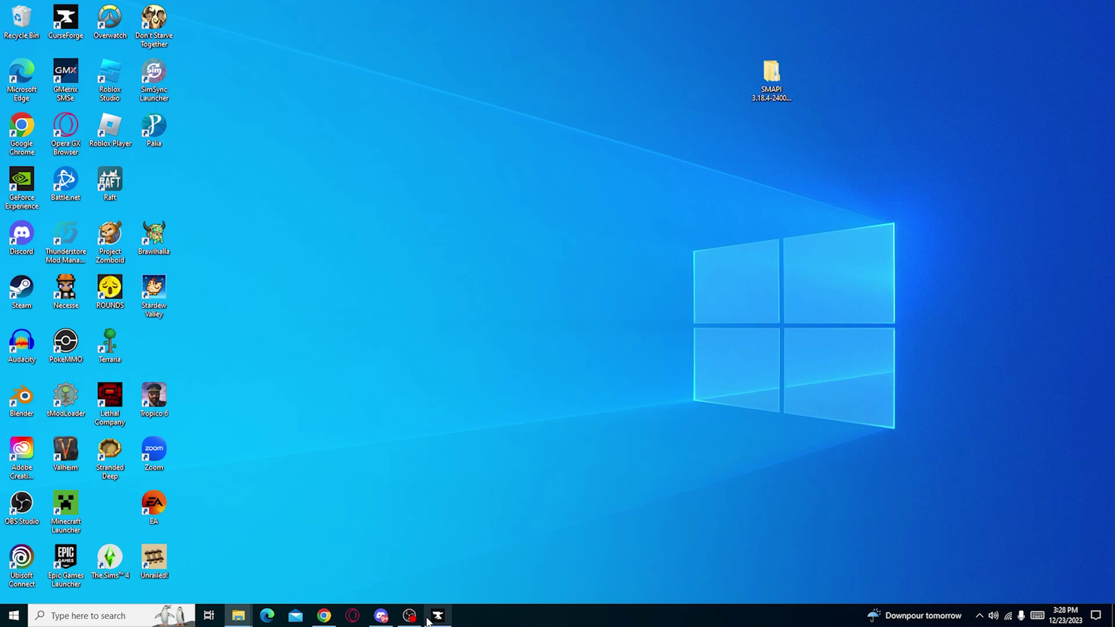
left_click(438, 615)
left_click(810, 123)
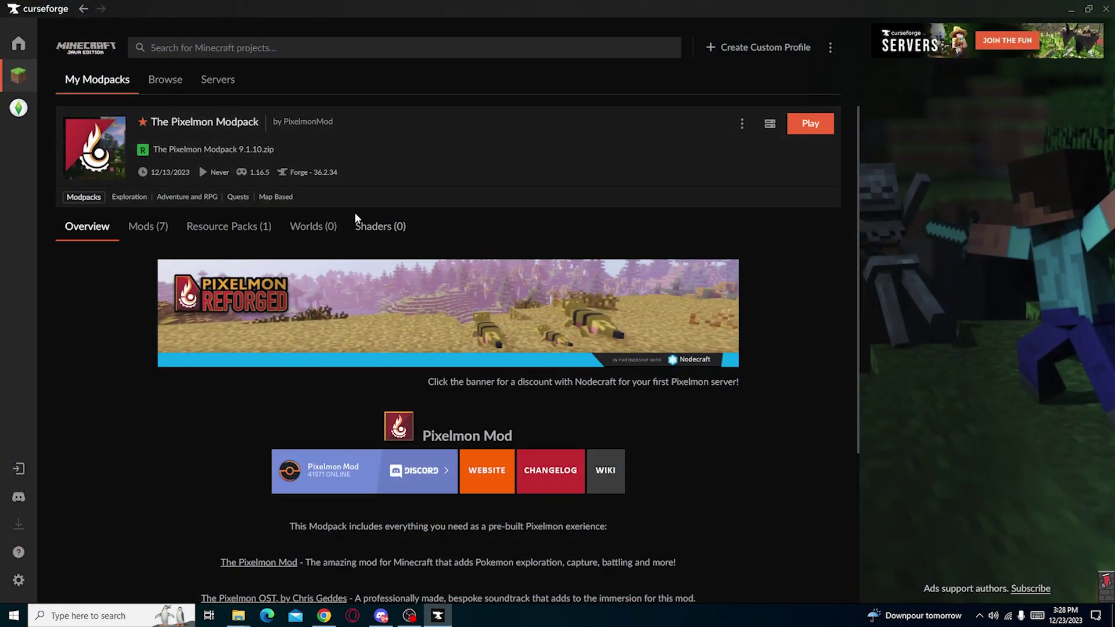
Step: Open The Pixelmon Modpack's shaderpacks folder from its Shaders tab
left_click(364, 226)
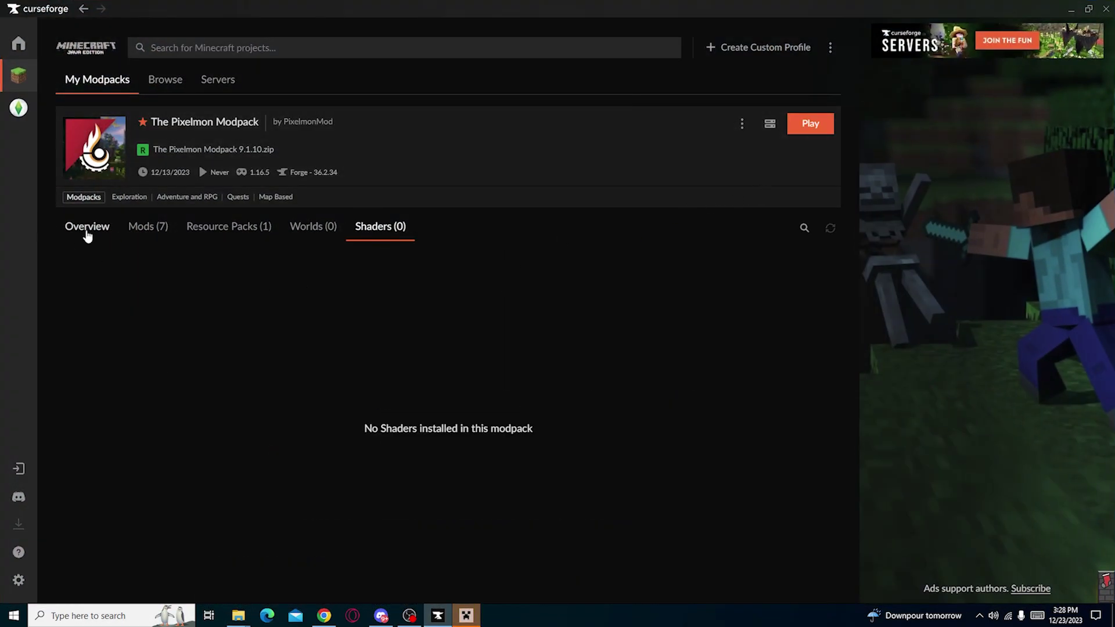
left_click(1072, 9)
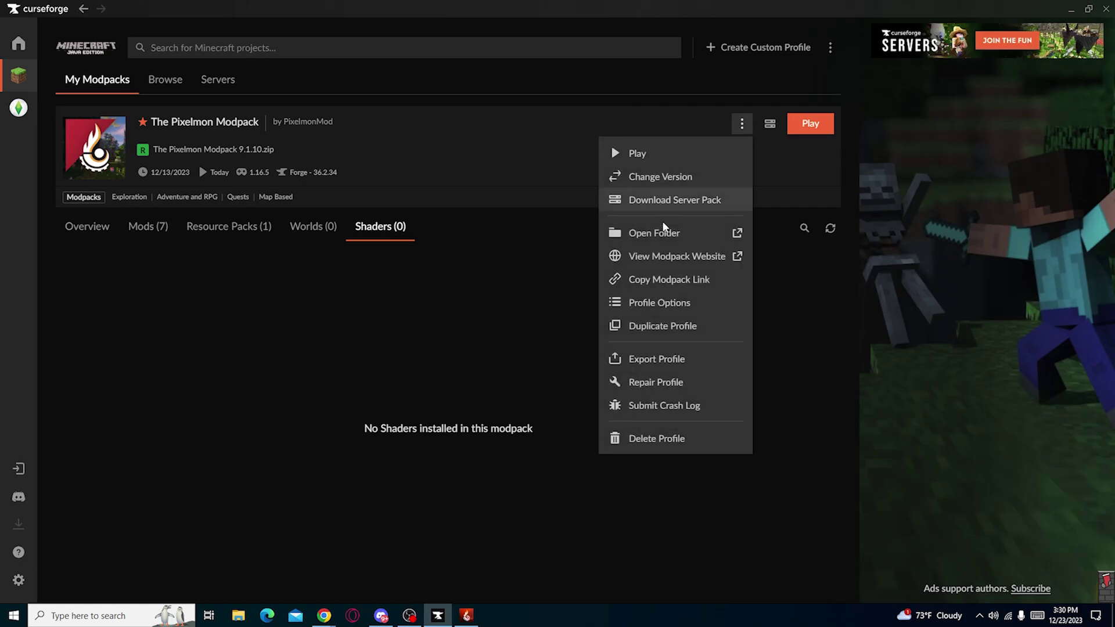
left_click(660, 232)
scroll(412, 198, "down", 5)
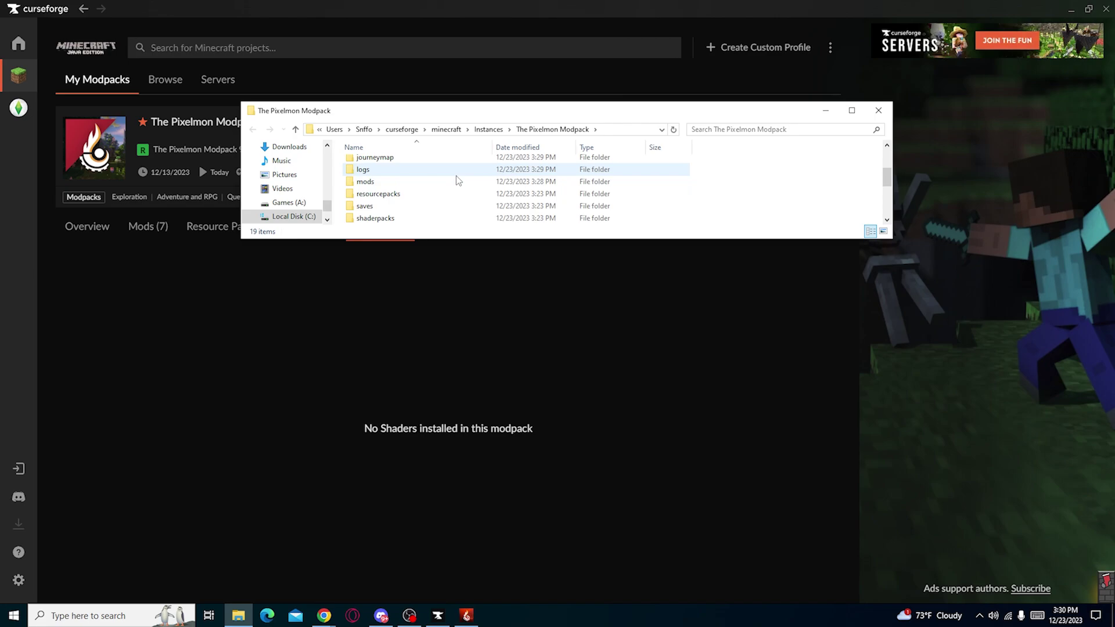
double_click(405, 180)
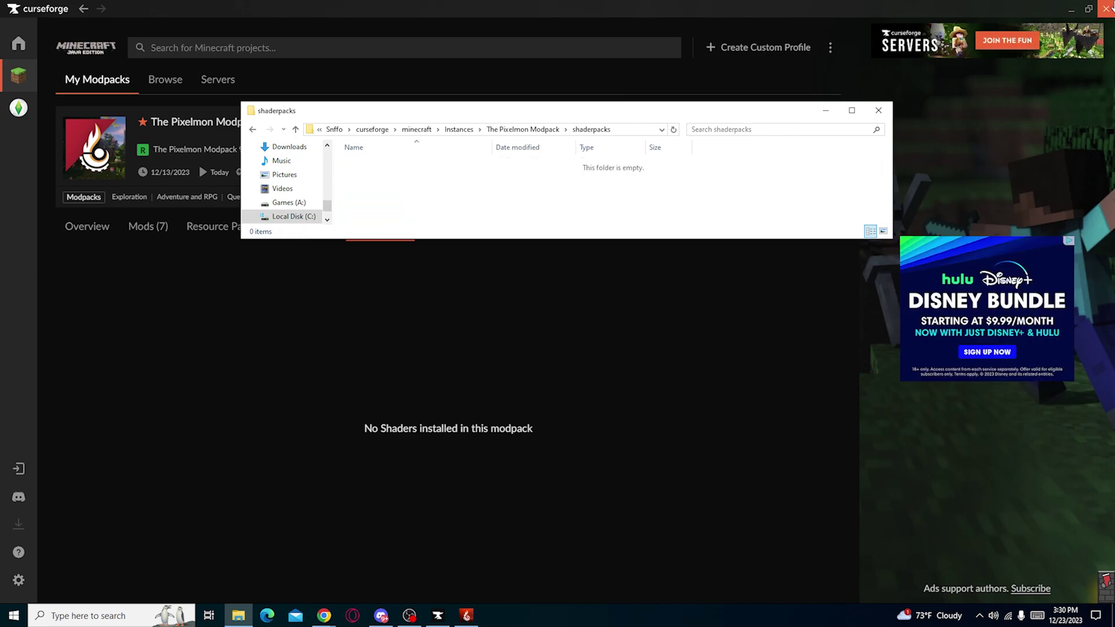
Step: Drag the ComplementaryReimagined_r5.1.1 and BSL zips from the desktop into shaderpacks, then close the folder
left_click(1068, 9)
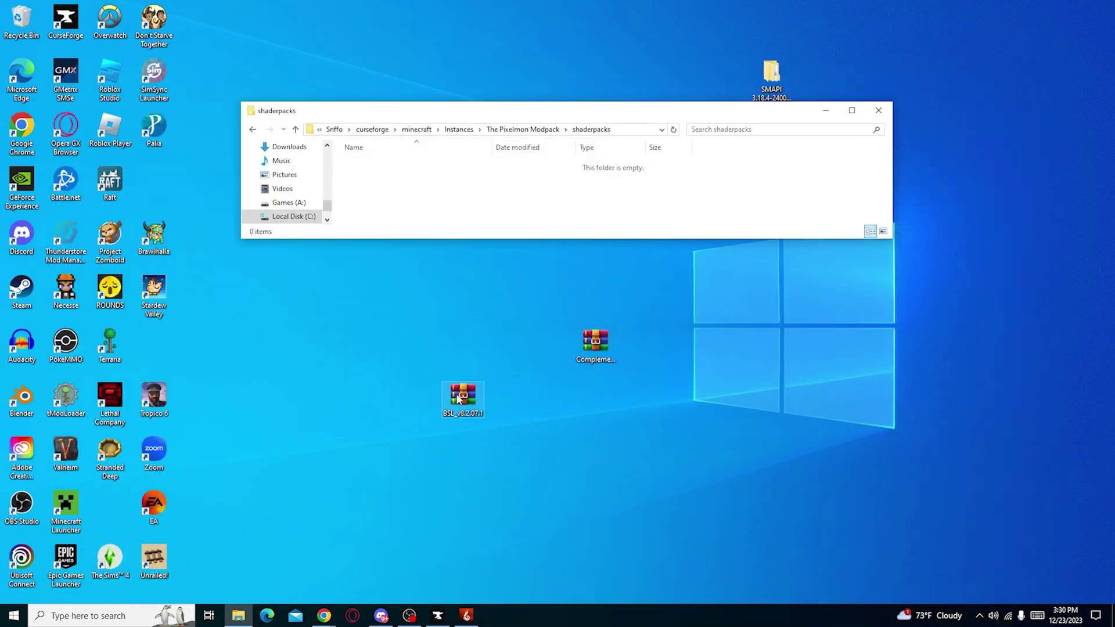
left_click_drag(572, 342, 462, 198)
left_click_drag(441, 406, 439, 226)
left_click(879, 110)
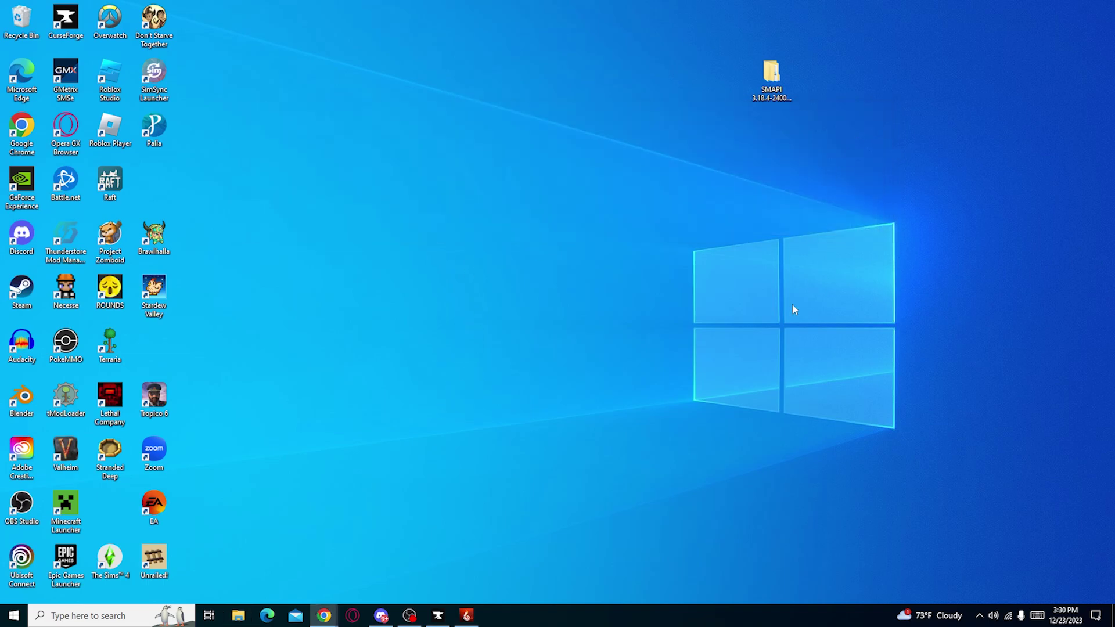
Step: Apply the ComplementaryReimagined_r5.1.1 shader pack and back out to the Pixelmon title screen
left_click(467, 616)
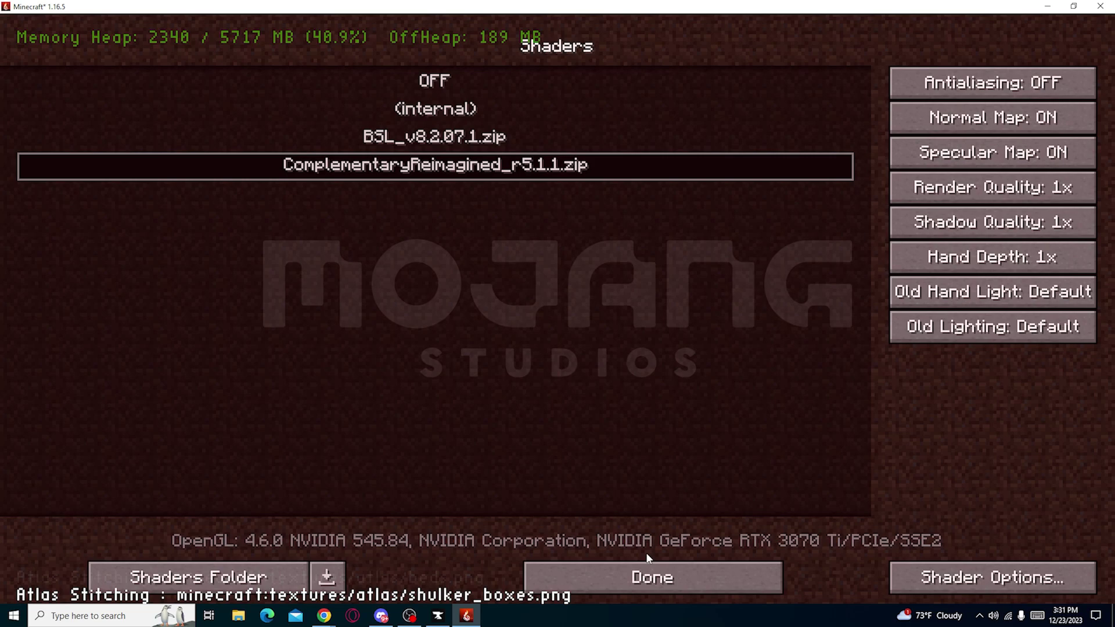
left_click(648, 575)
left_click(615, 450)
left_click(606, 420)
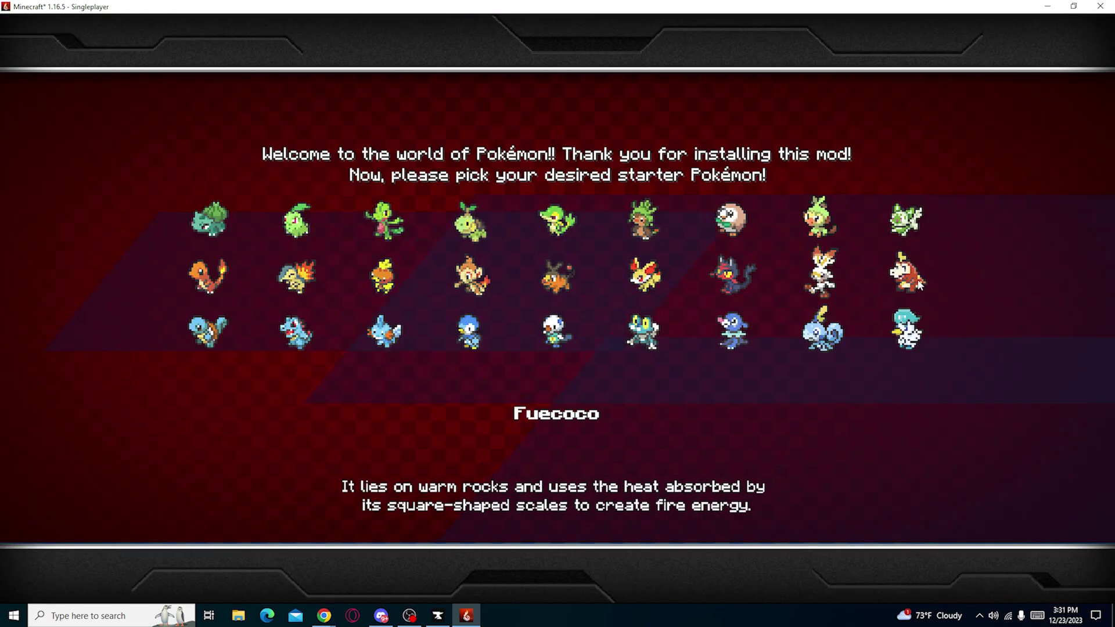
Step: Choose Fuecoco as the starter Pokémon and begin the adventure
left_click(908, 274)
left_click(636, 457)
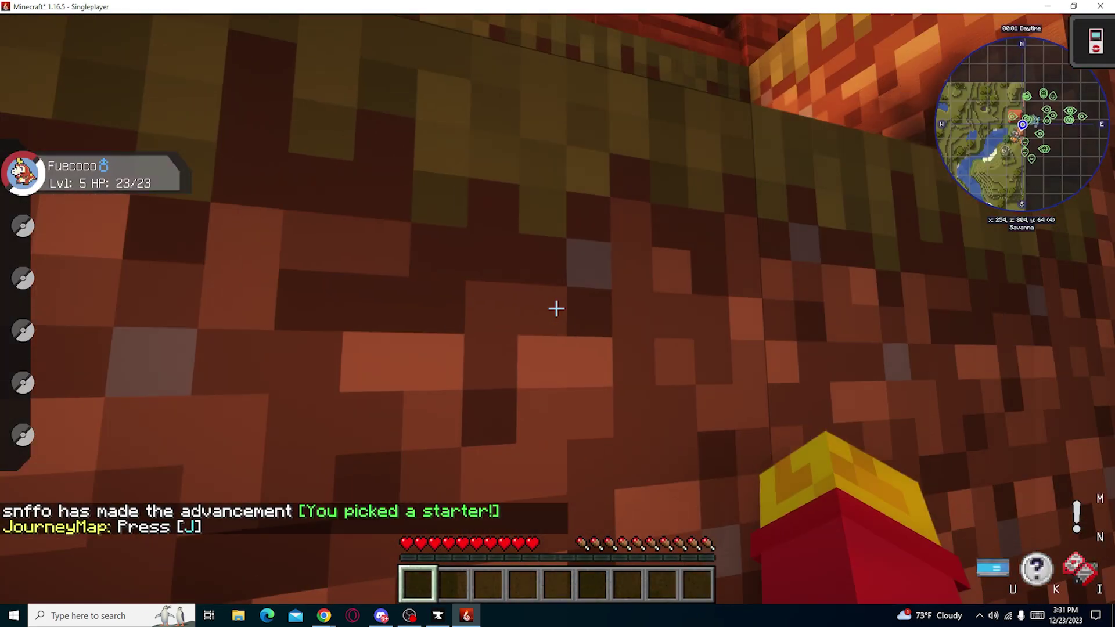
scroll(556, 308, "down", 1)
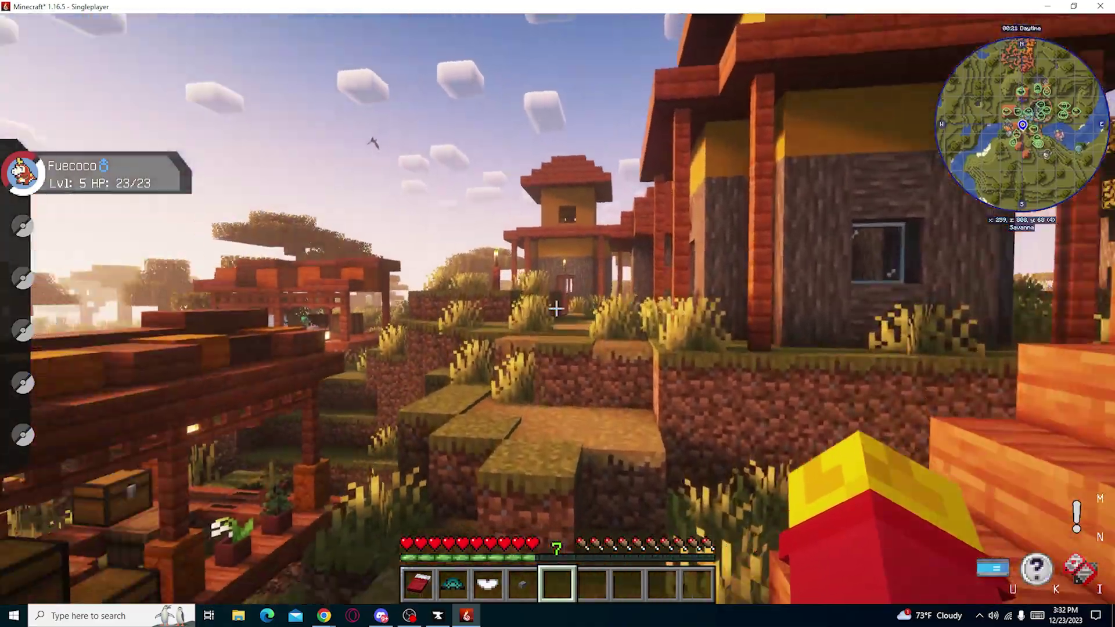
Step: Walk through the shaded savanna village, past houses and red flowers, toward the savanna trees
key("w")
key("w")
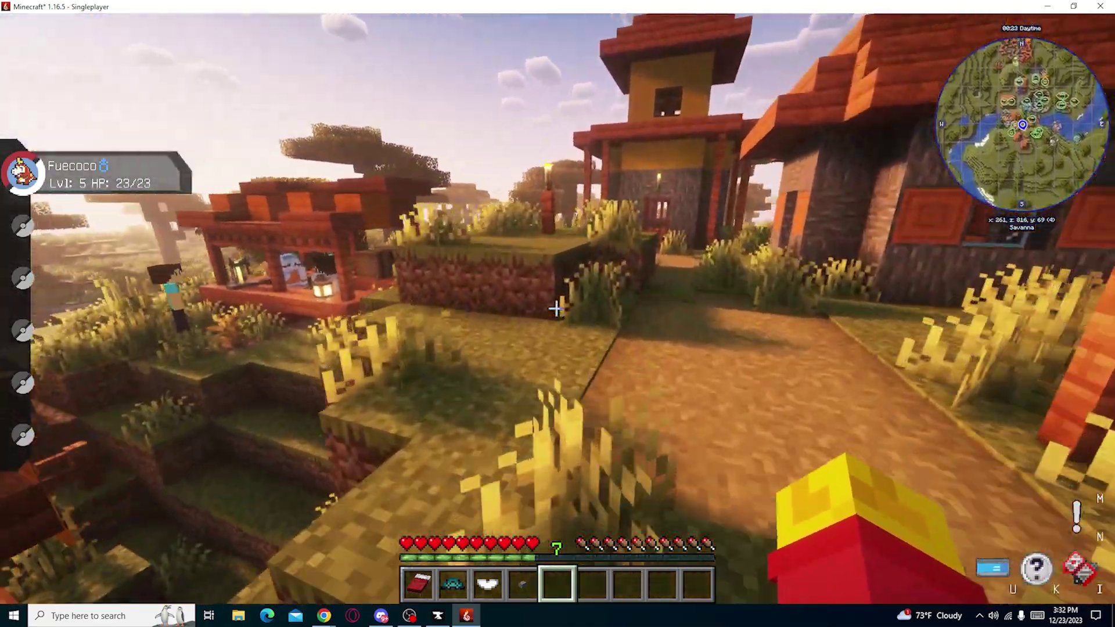
key("w")
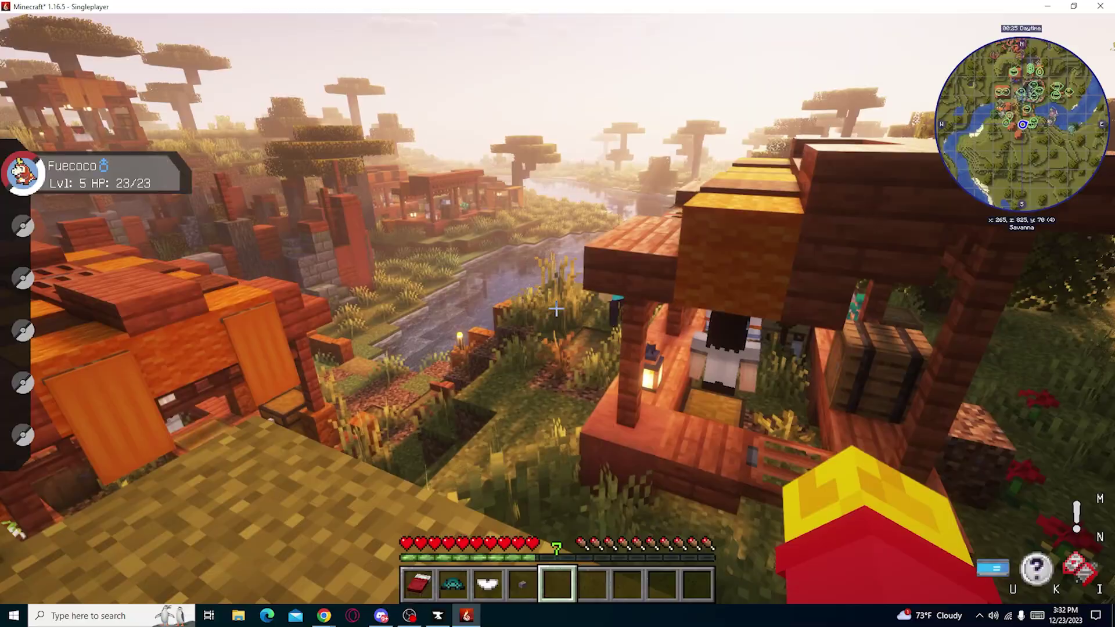
key("w")
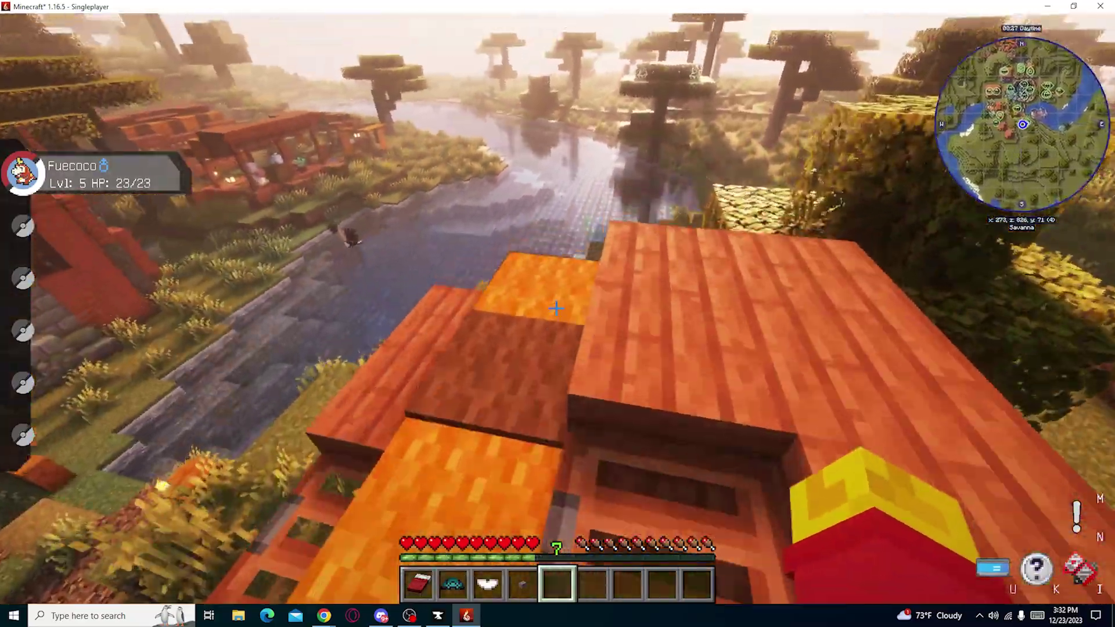
key("w")
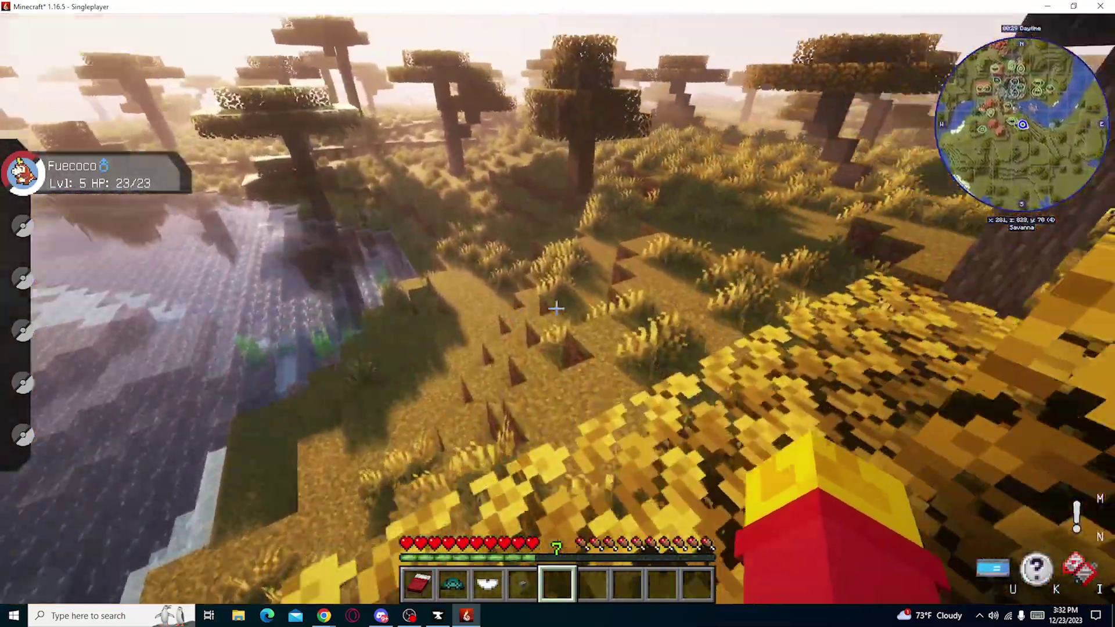
key("w")
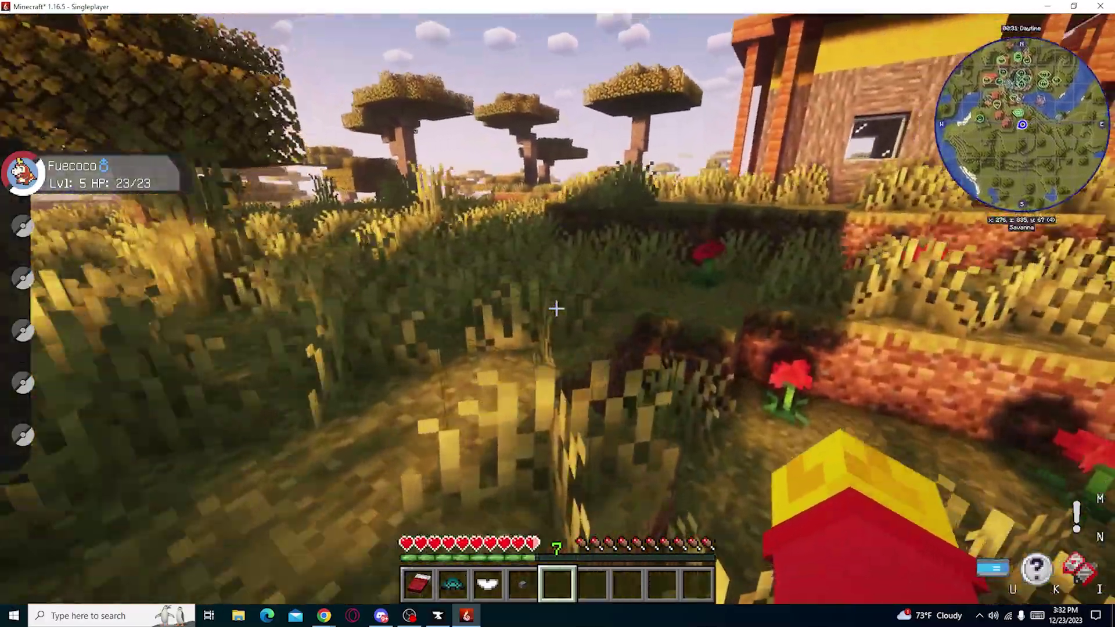
key("w")
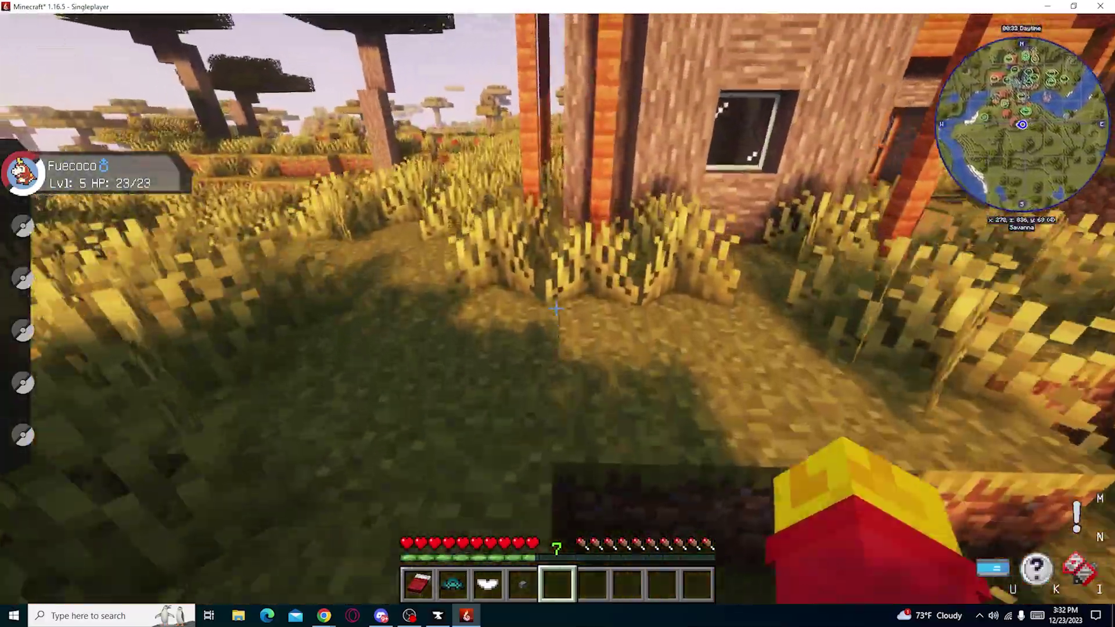
key("w")
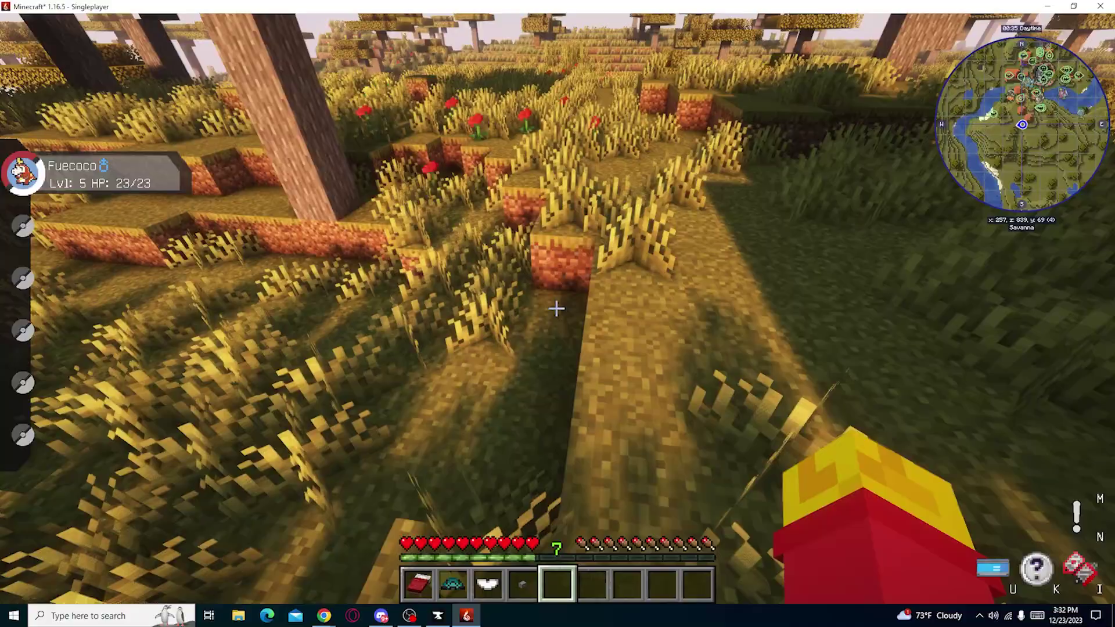
key("w")
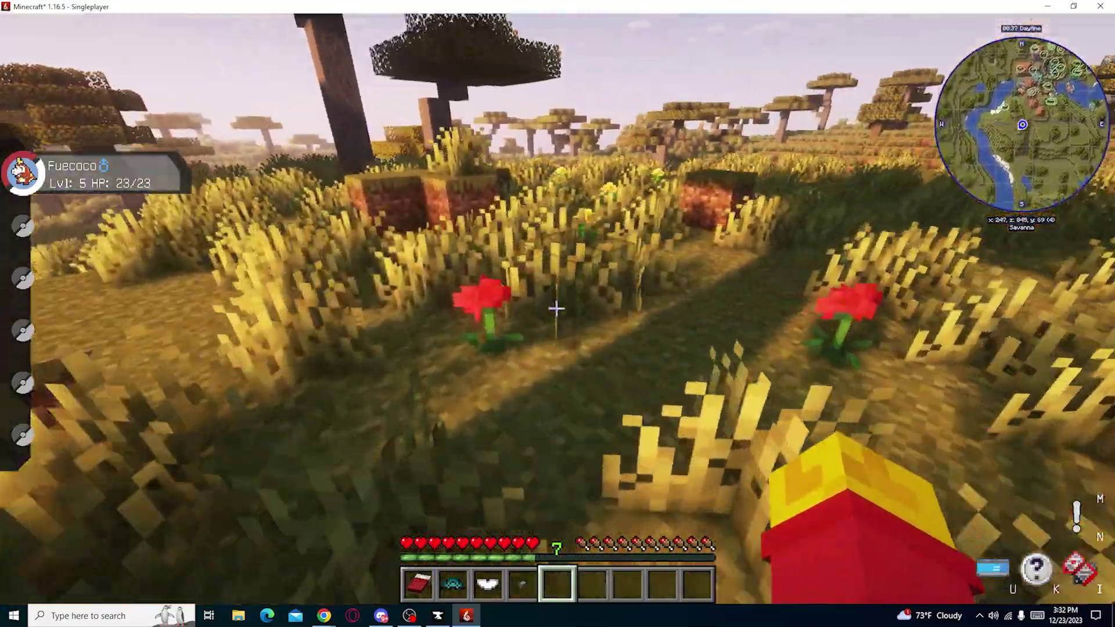
key("w")
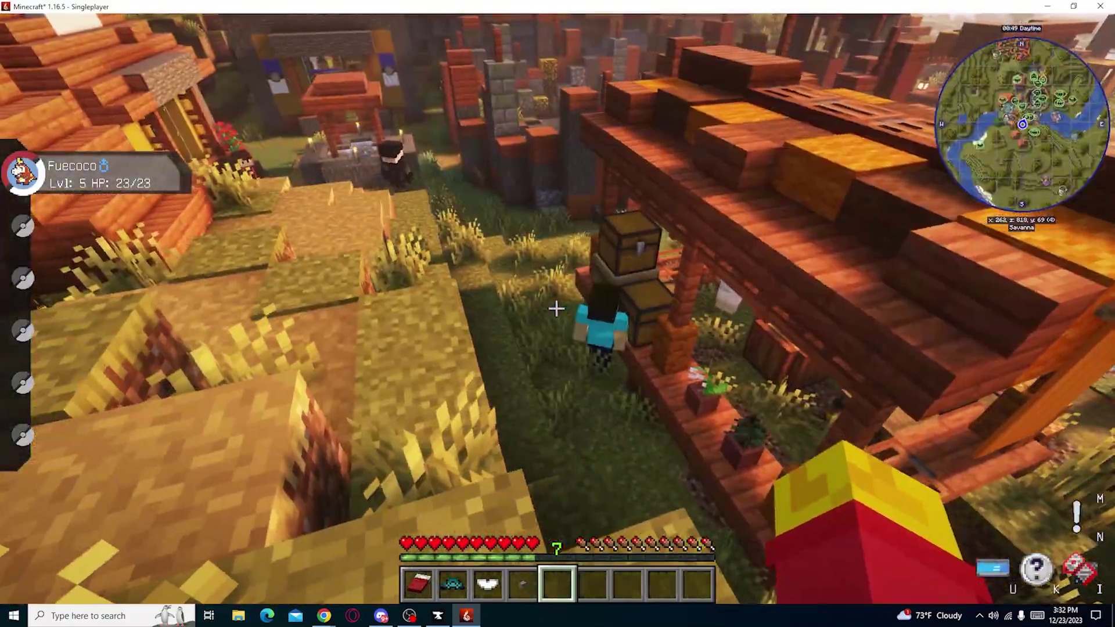
key("w")
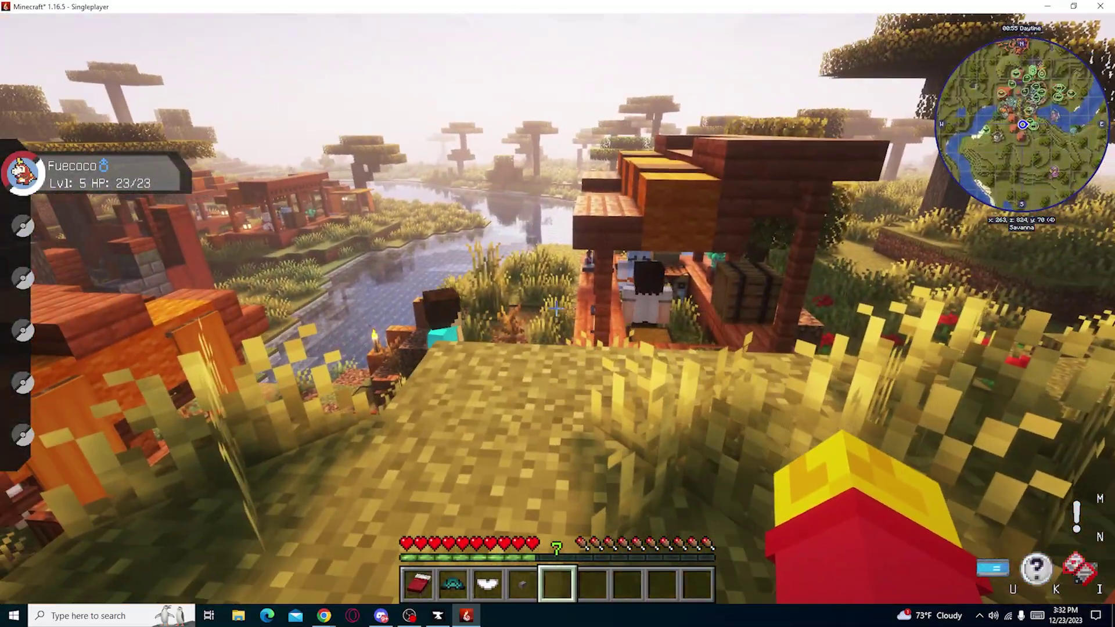
Step: Save and quit the world to the title screen, then close Minecraft
key("Escape")
left_click(588, 414)
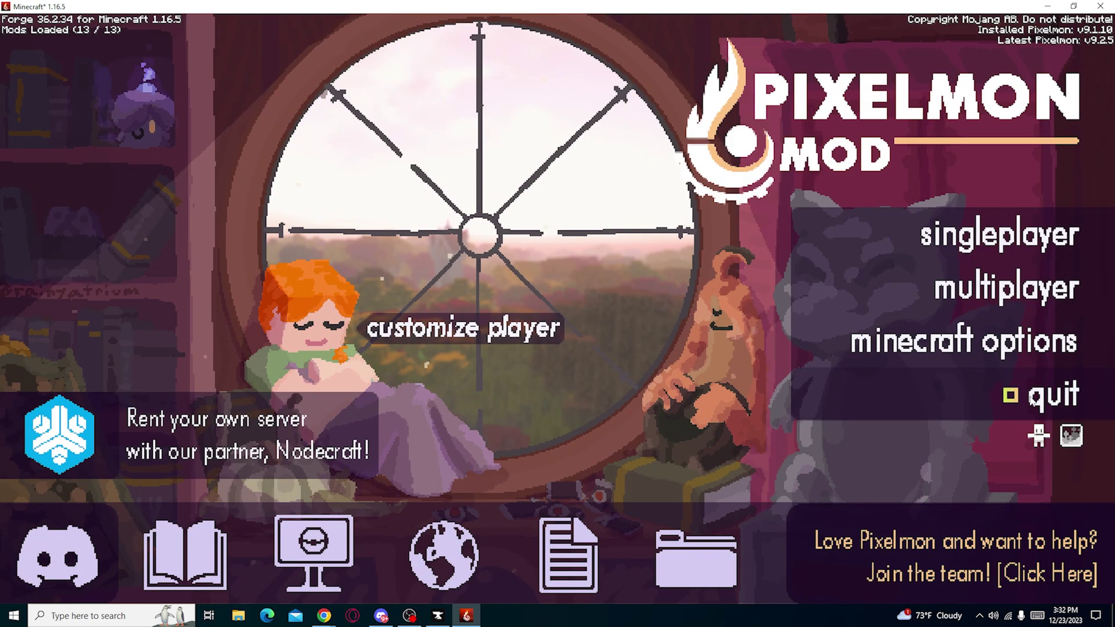
left_click(1052, 398)
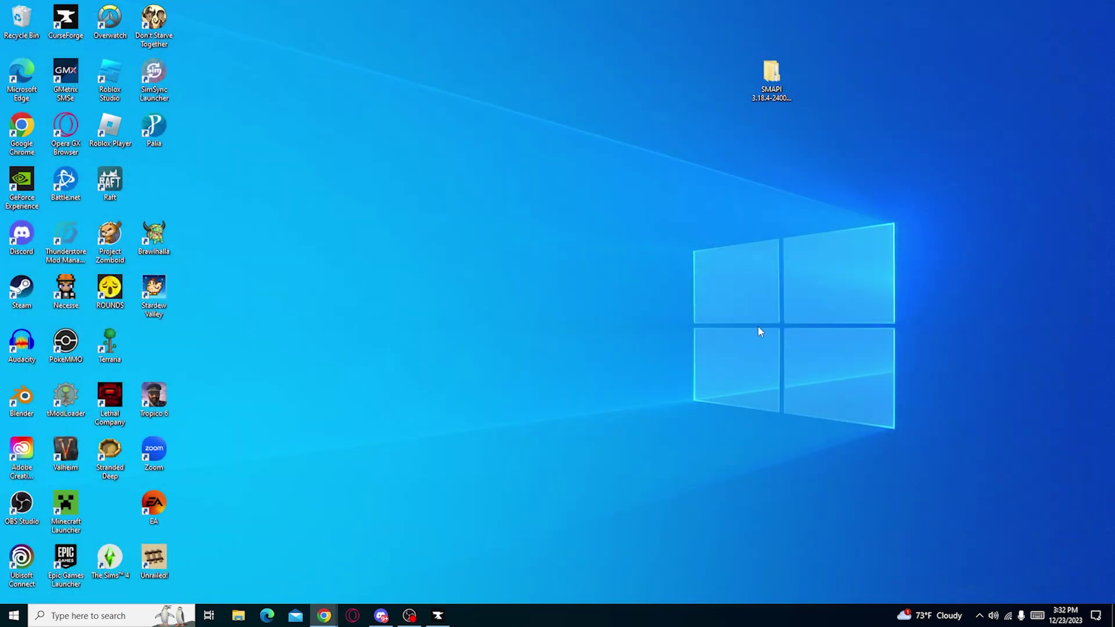